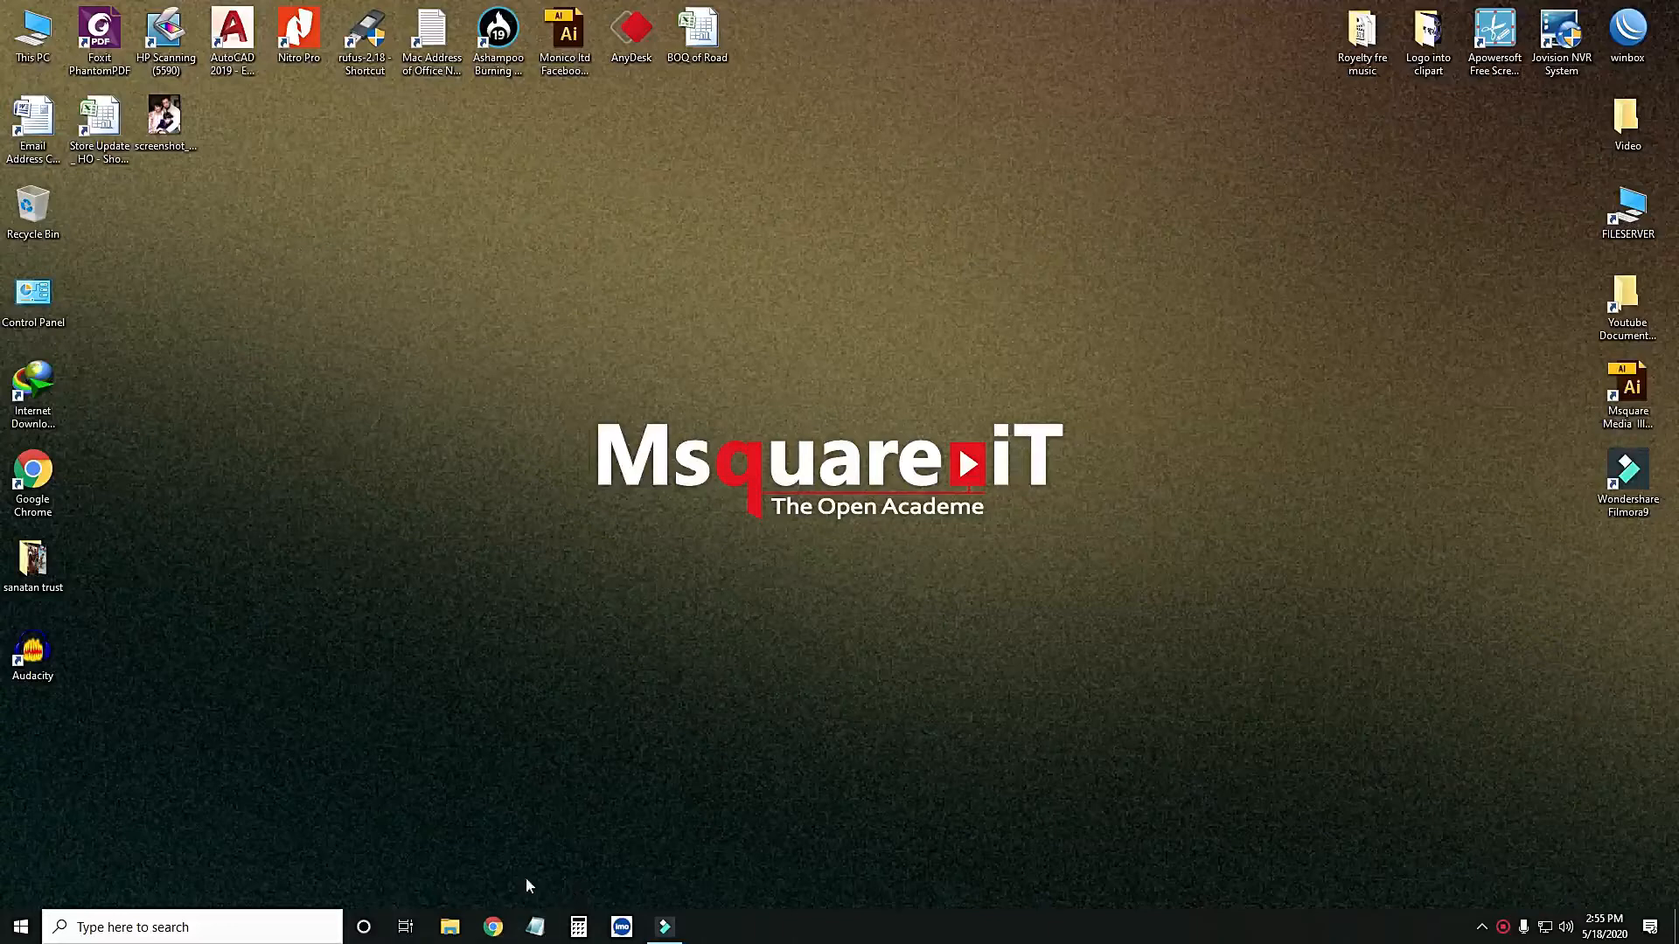
right_click(419, 447)
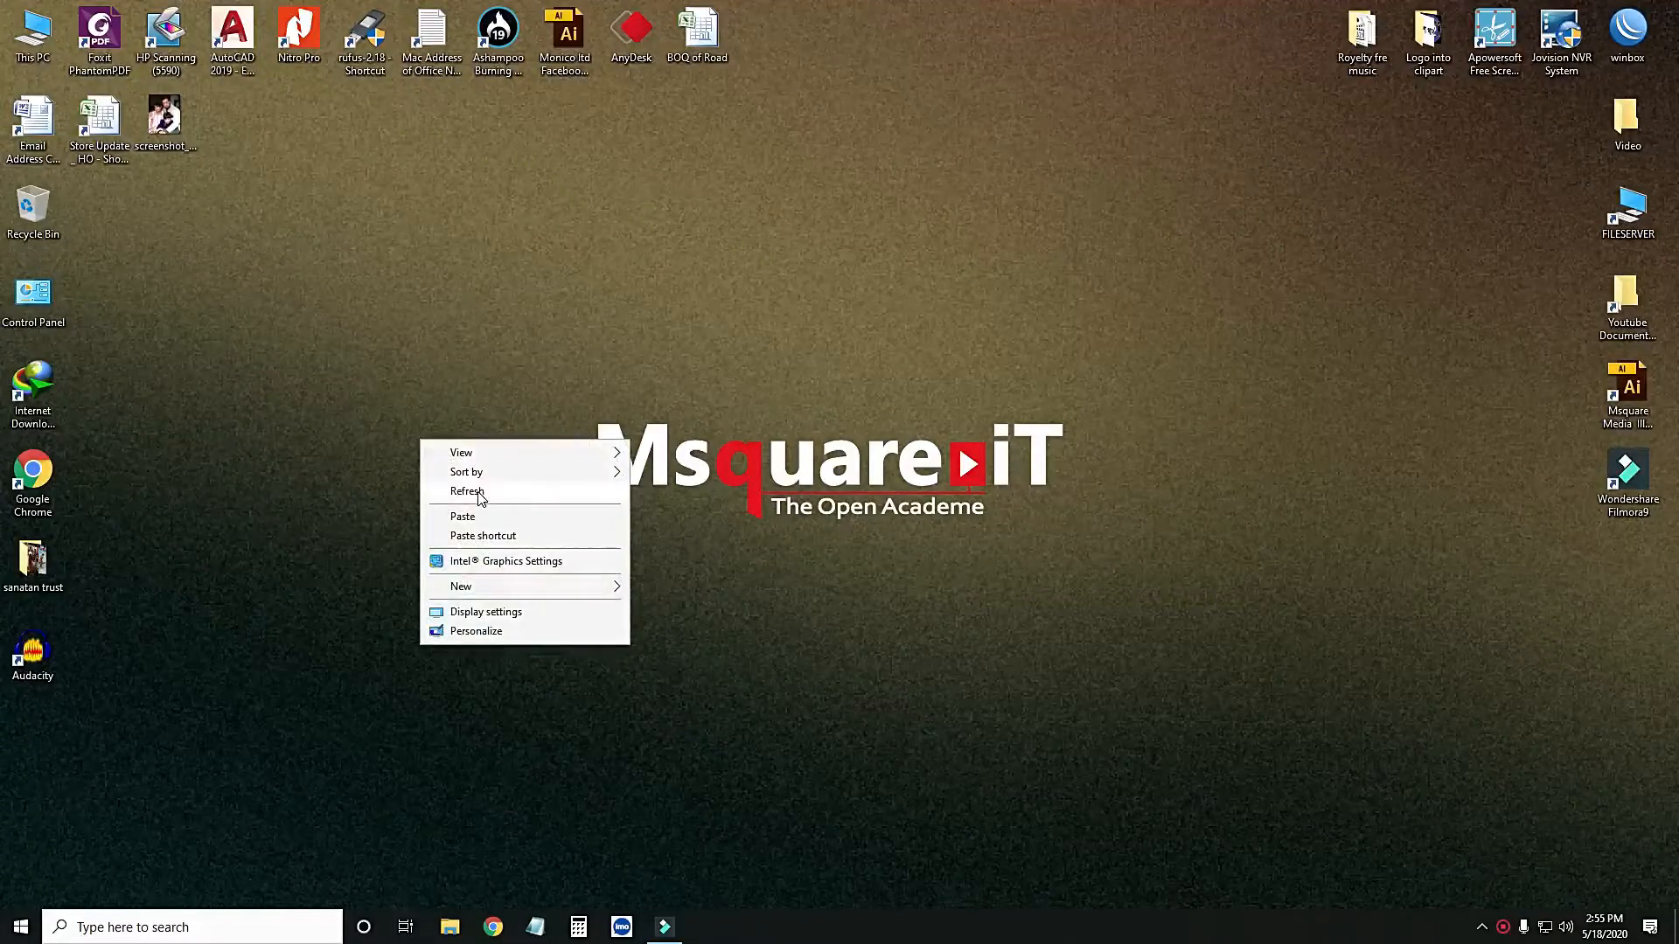
left_click(481, 490)
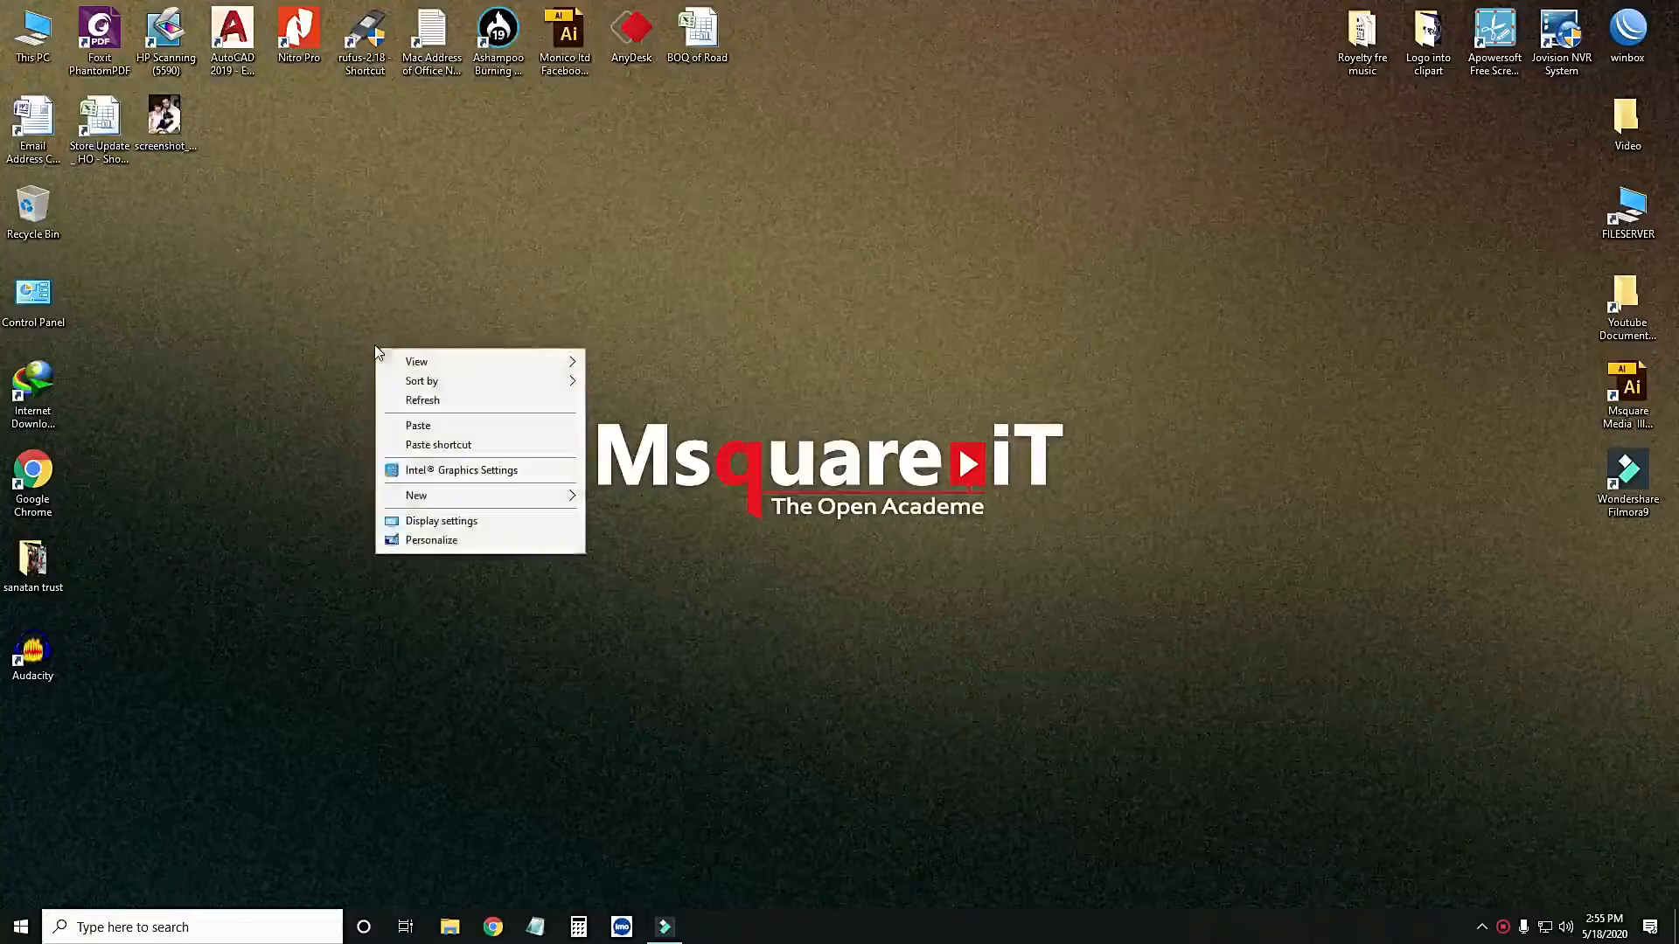
left_click(419, 399)
right_click(354, 337)
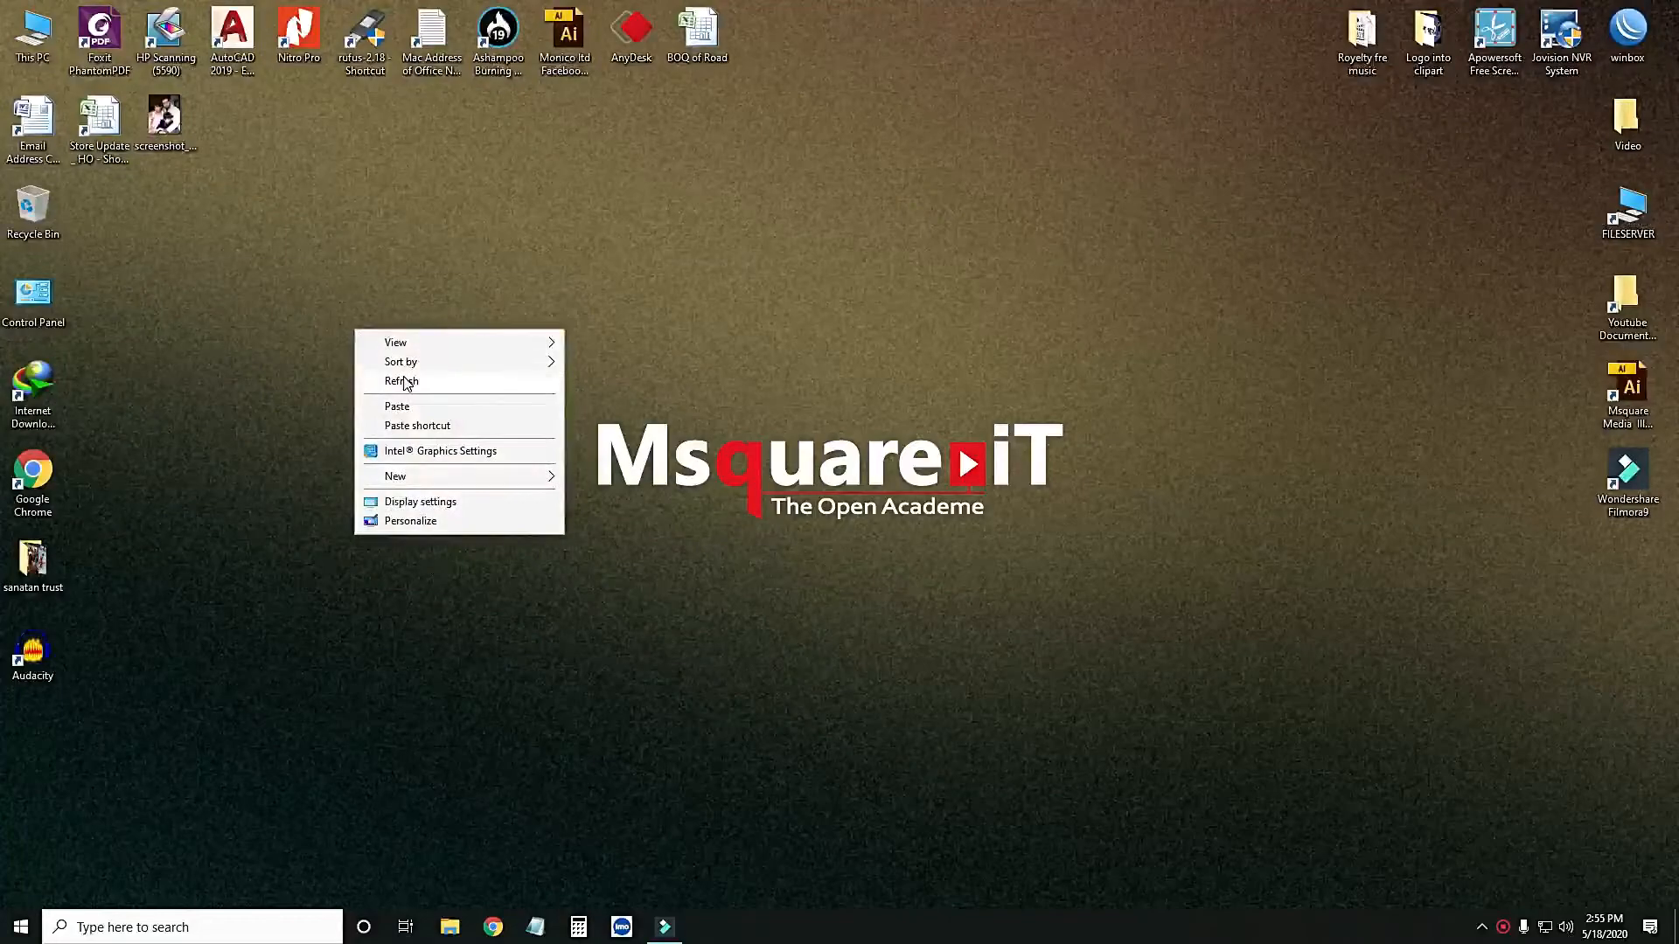
left_click(390, 378)
- Switch to Chrome and open the bookmarked ASUS router login page at 192.168.1.254
left_click(495, 927)
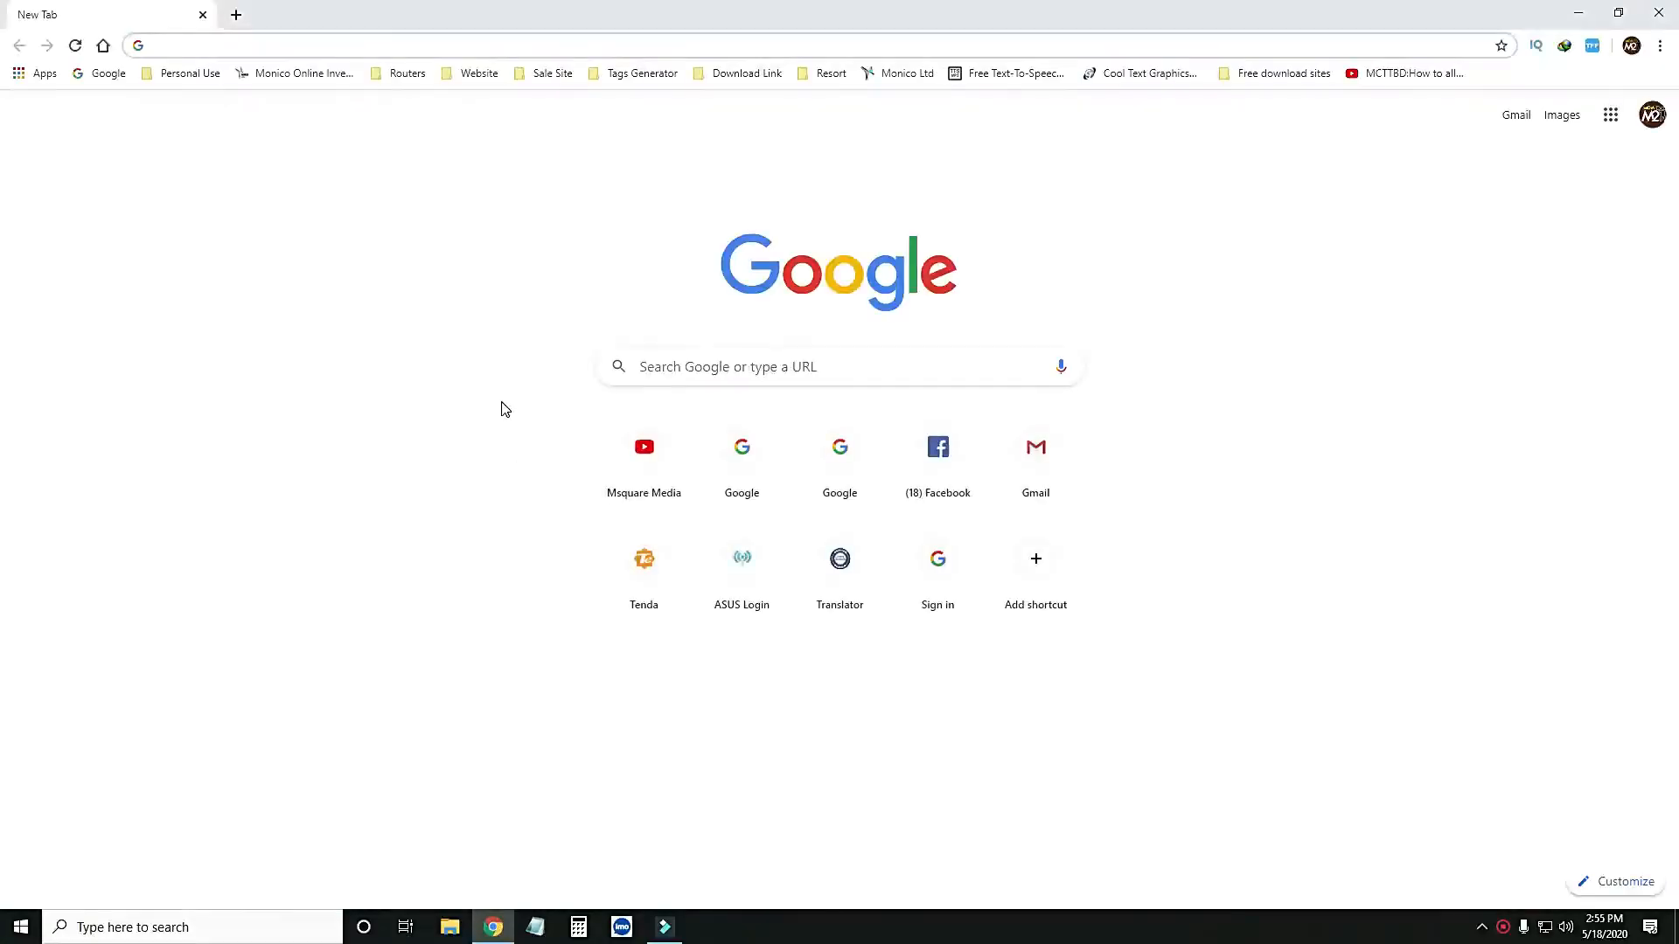
left_click(405, 74)
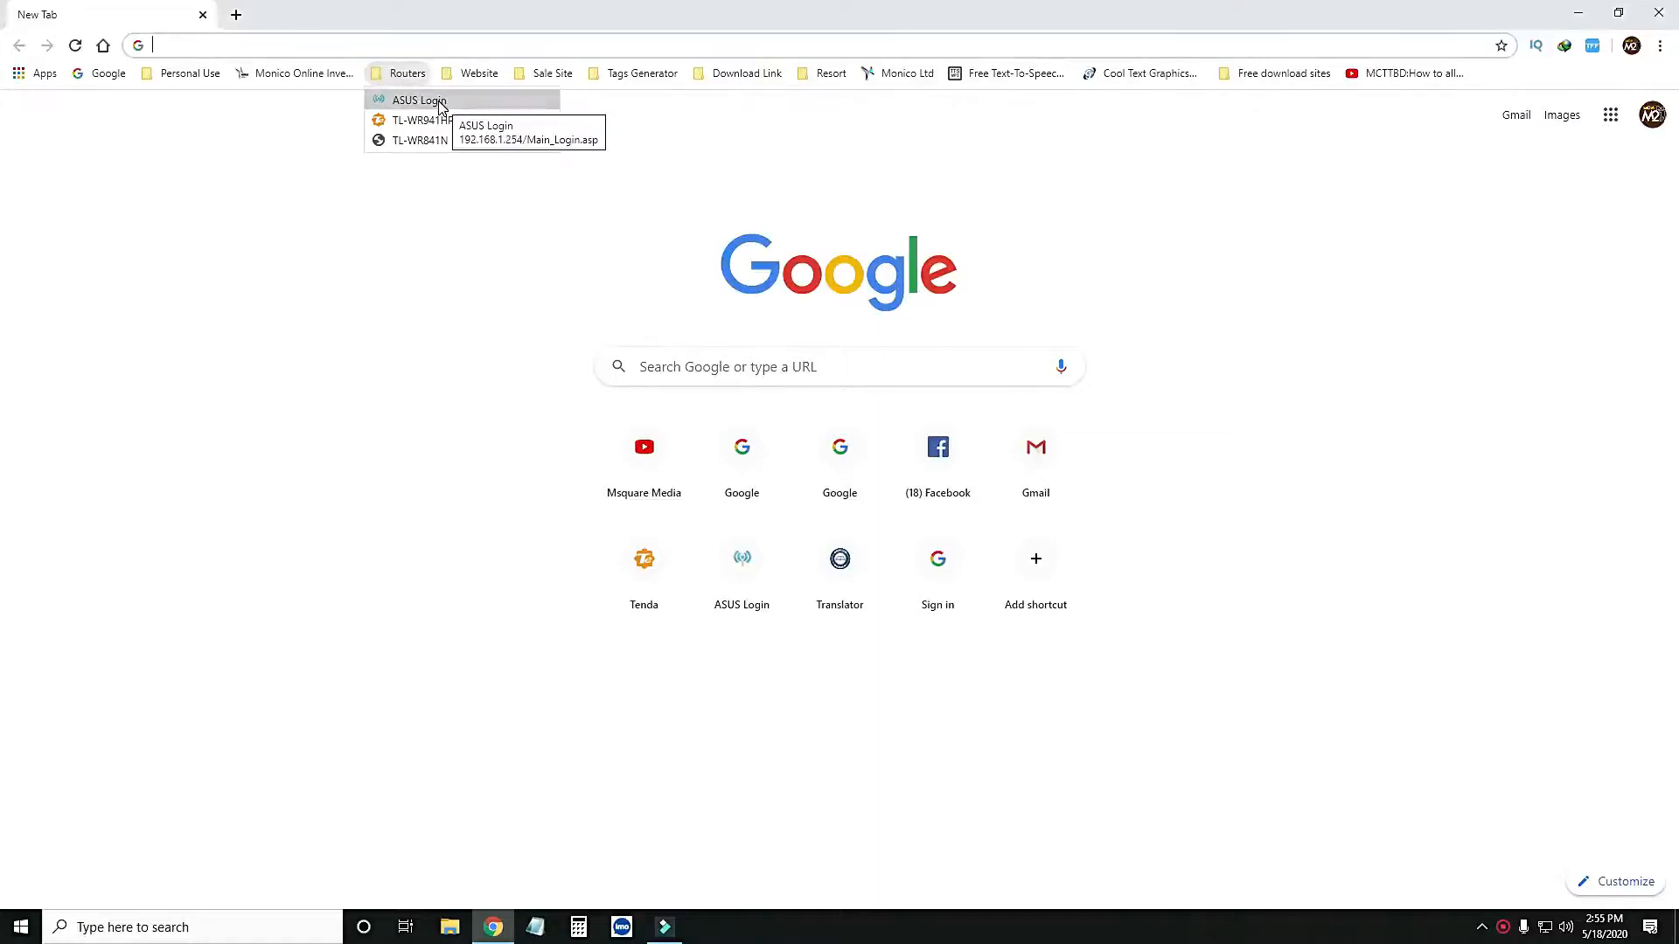
left_click(440, 101)
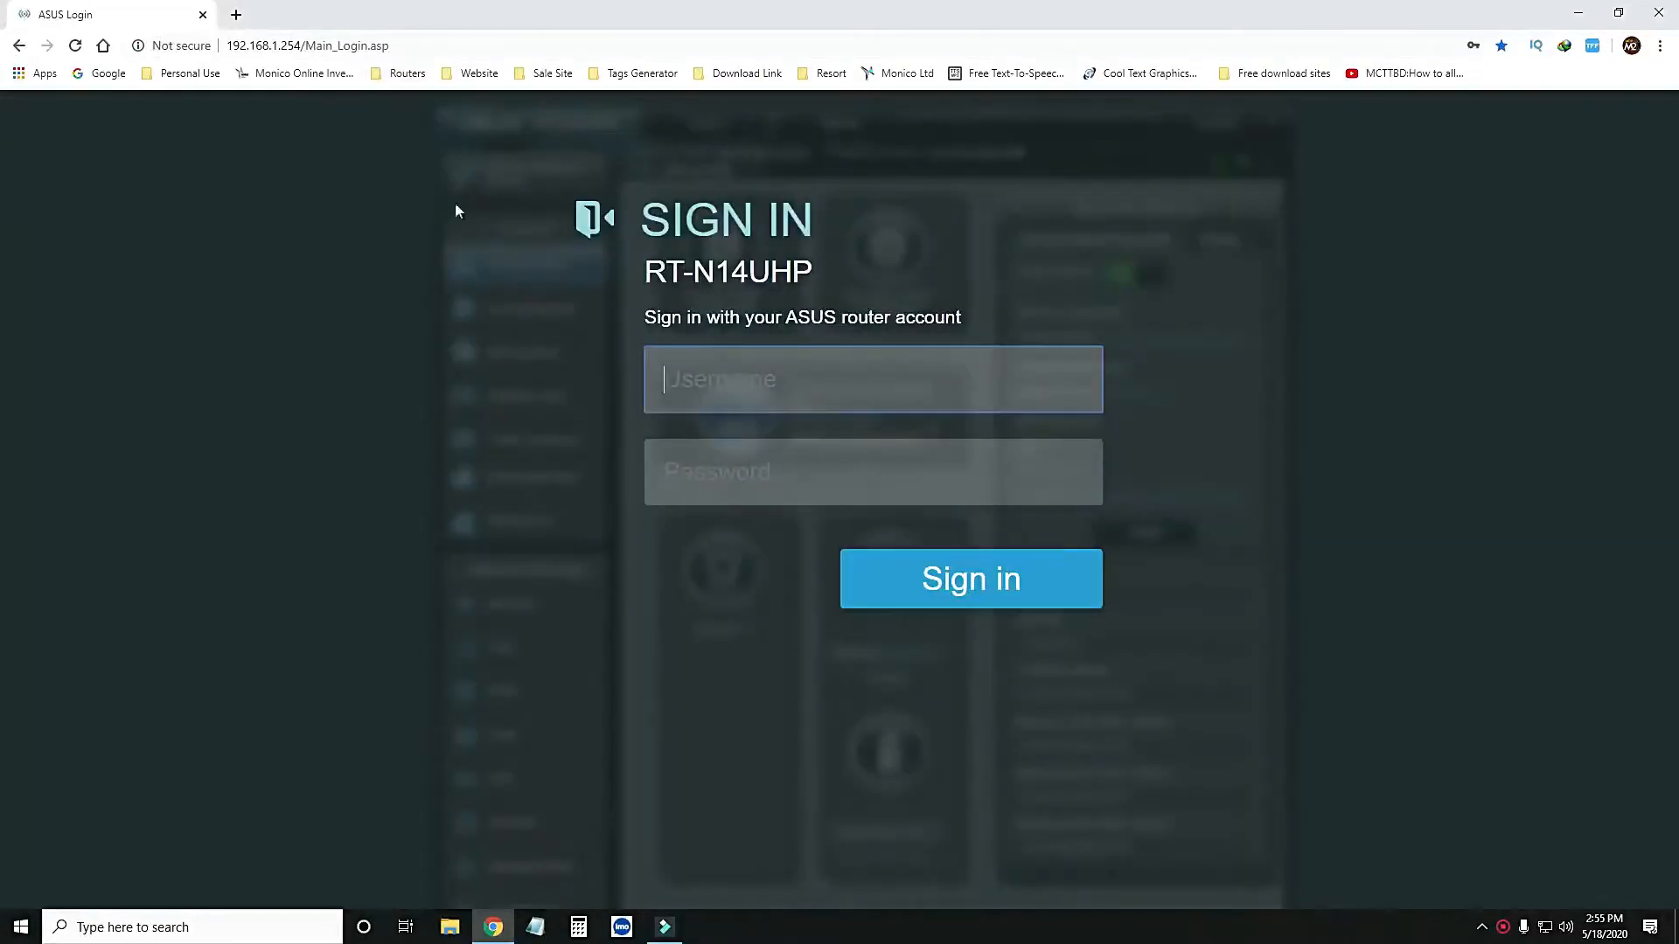
- Sign in to the RT-N14UHP router with the saved admin username and its account password
left_click(732, 385)
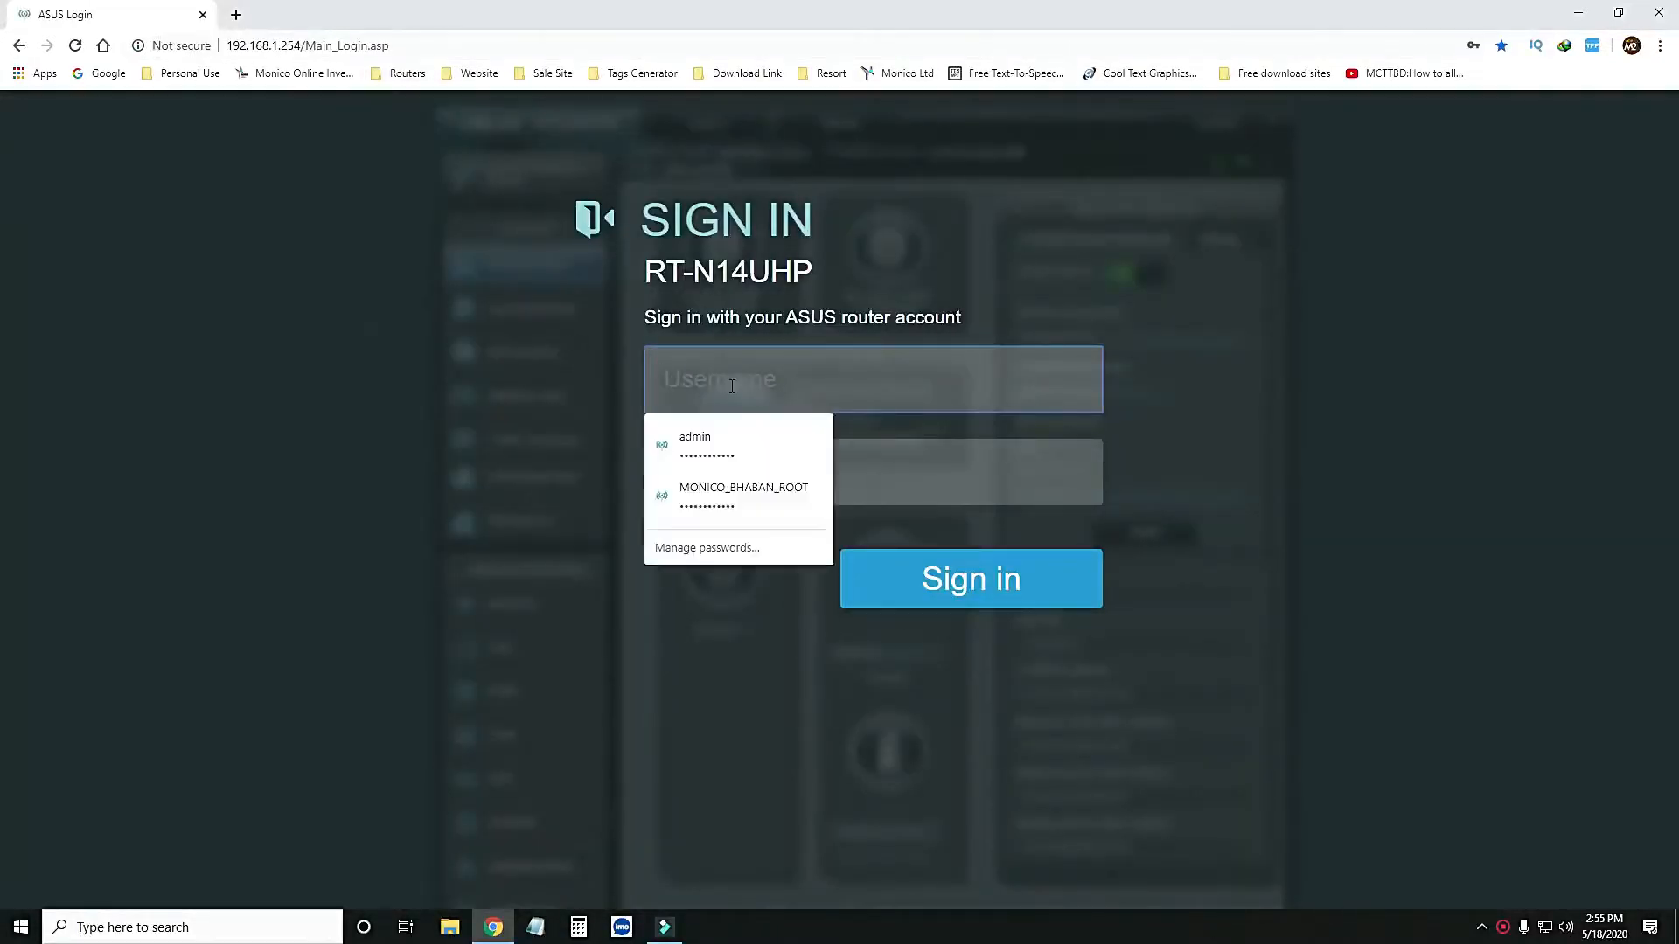
left_click(711, 452)
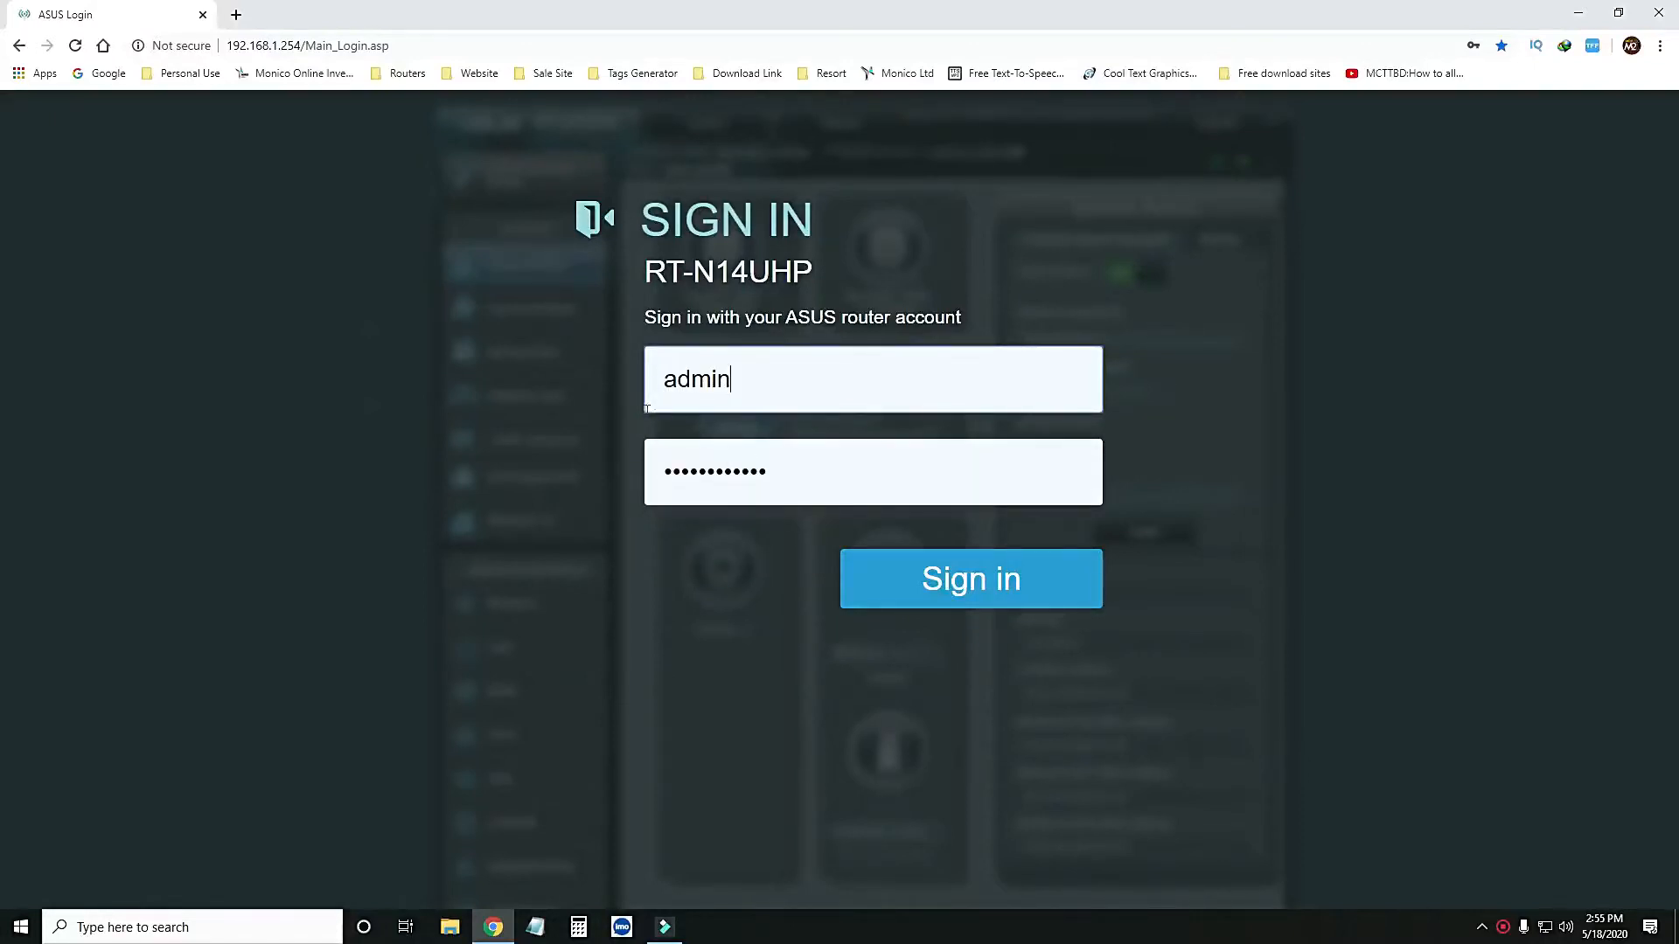
left_click(934, 598)
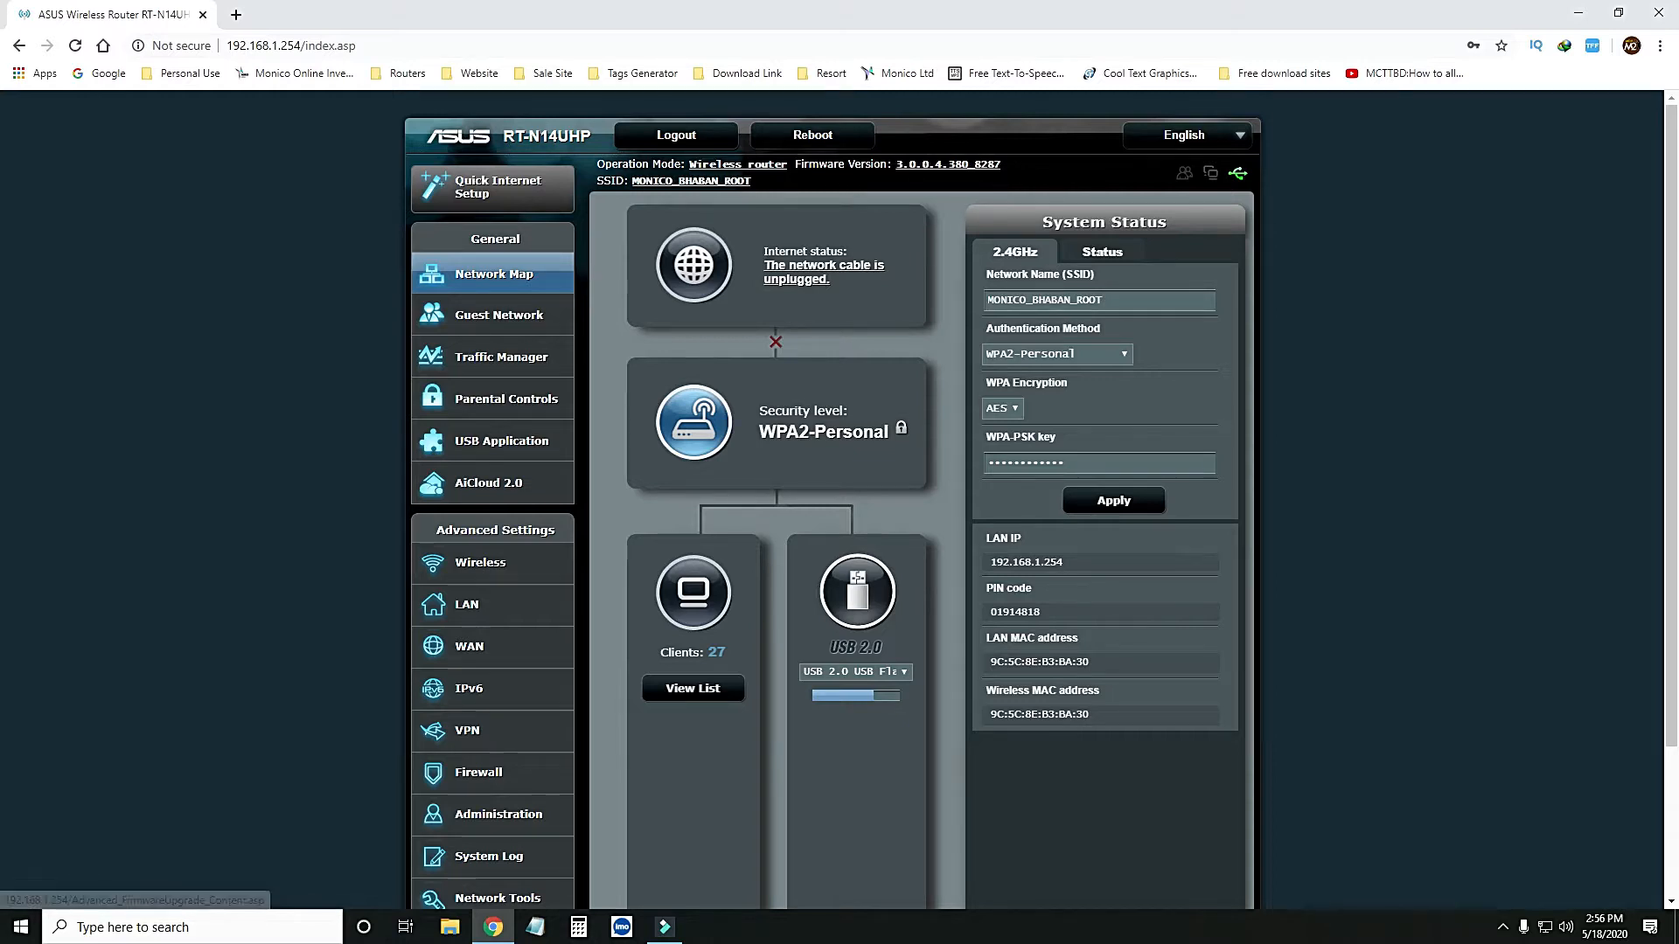
- Copy the firmware version 3.0.0.4.380_8287 from the router page header into a new Notepad document and minimize Notepad
left_click_drag(1002, 167, 895, 166)
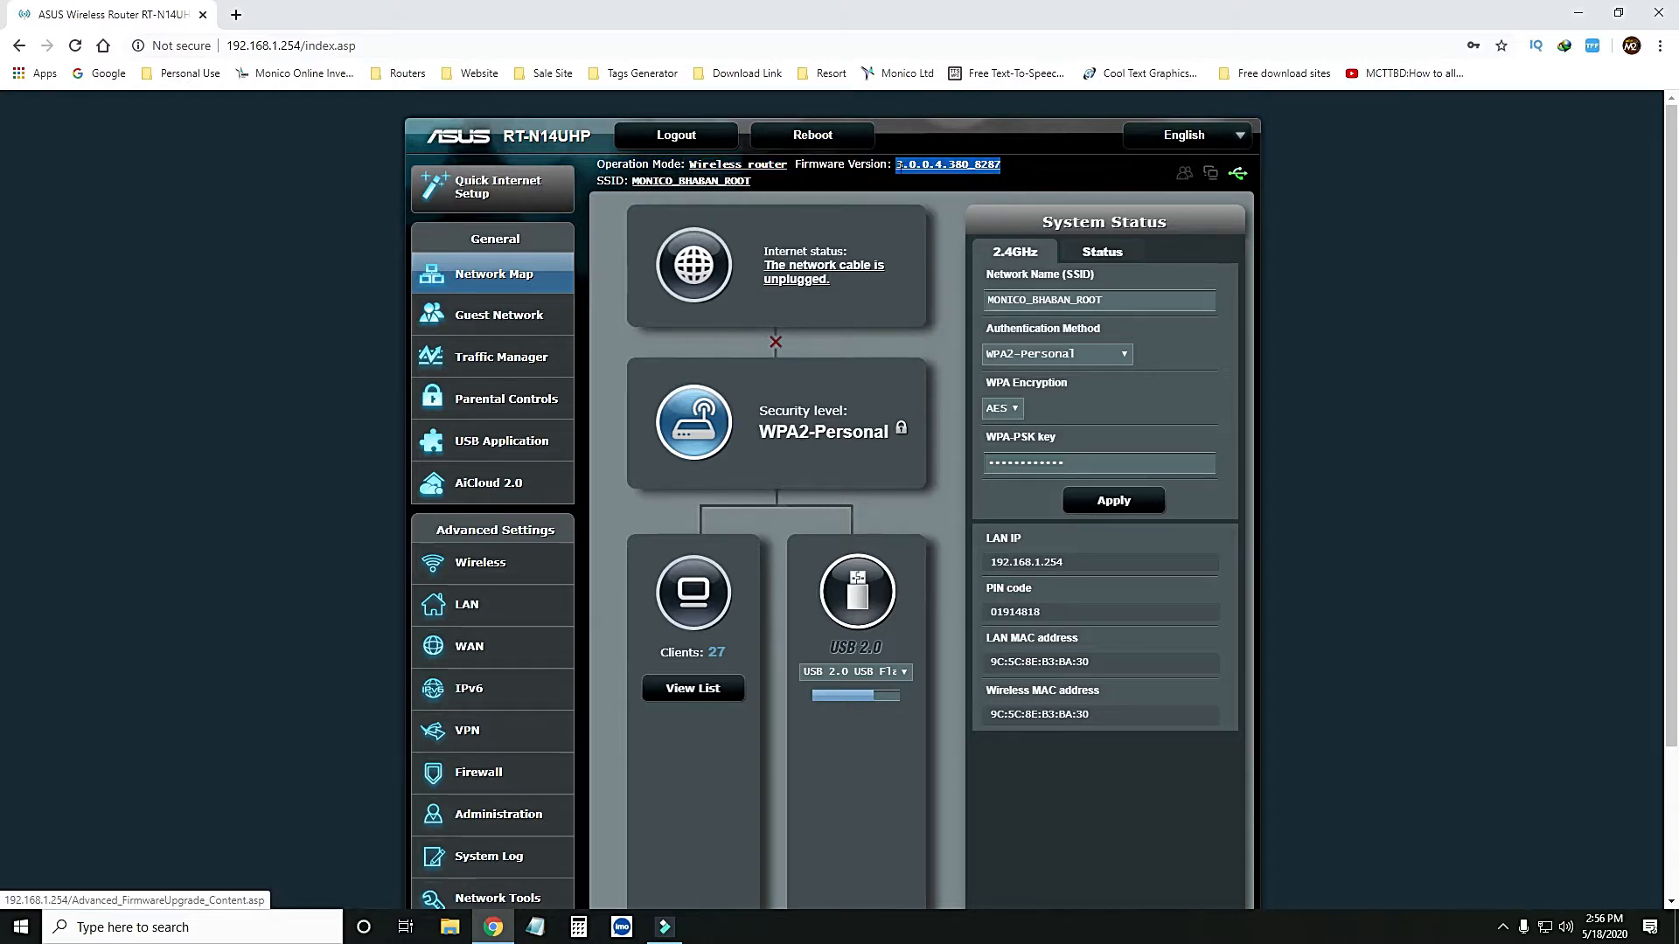
right_click(906, 165)
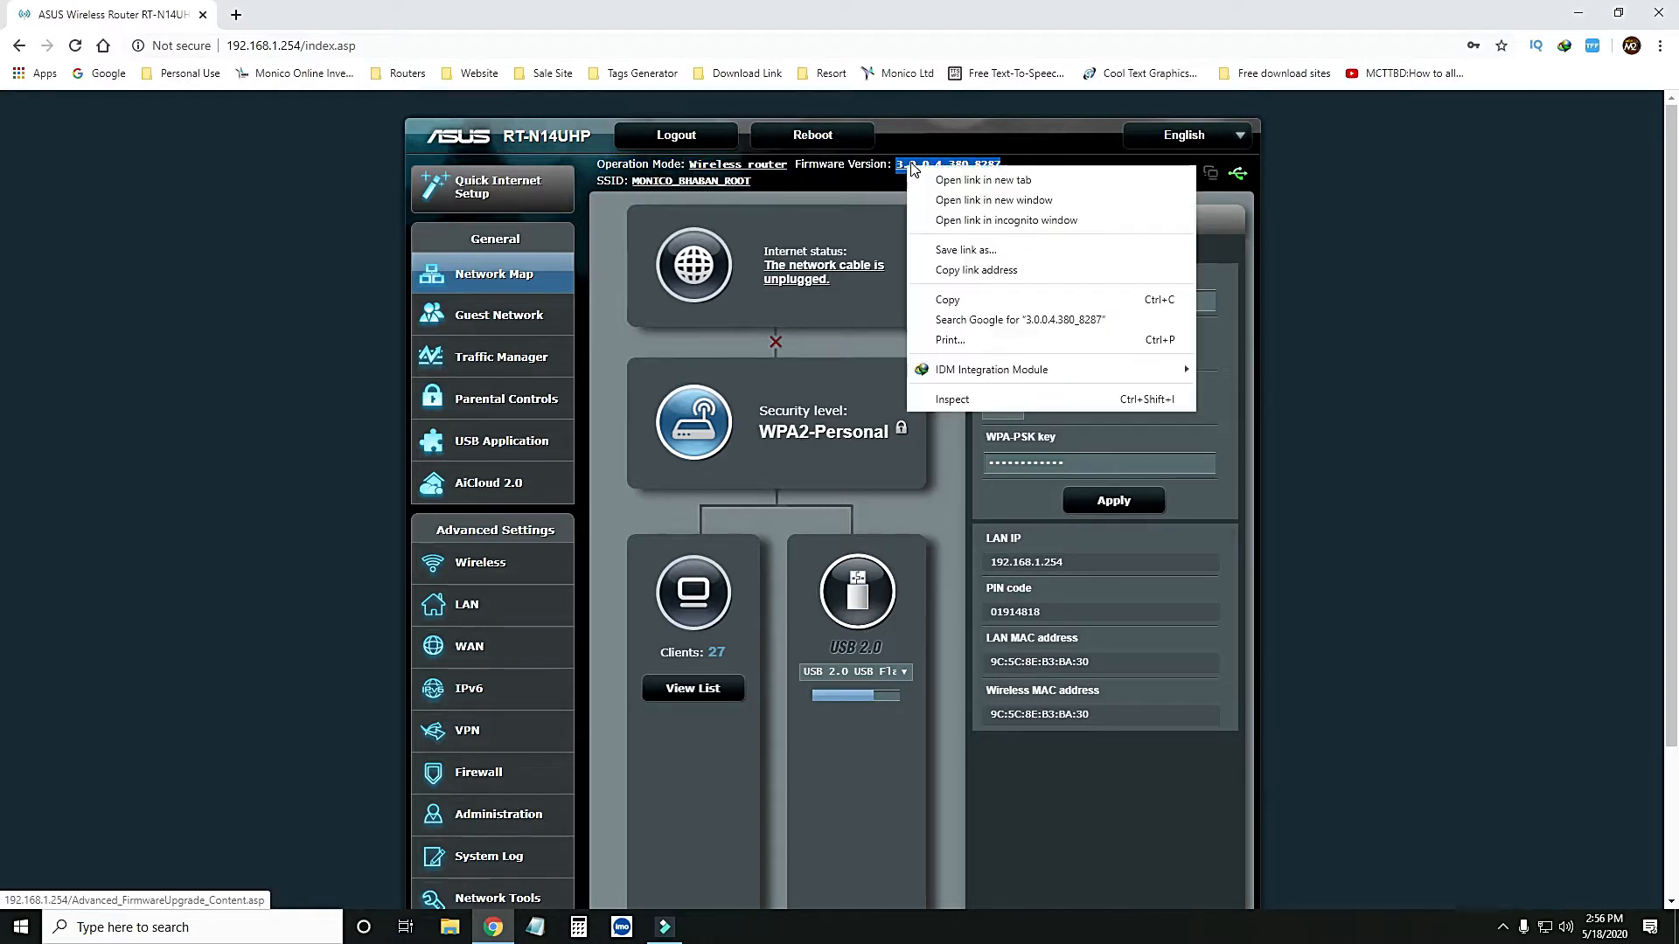
left_click(952, 301)
left_click(534, 927)
right_click(685, 344)
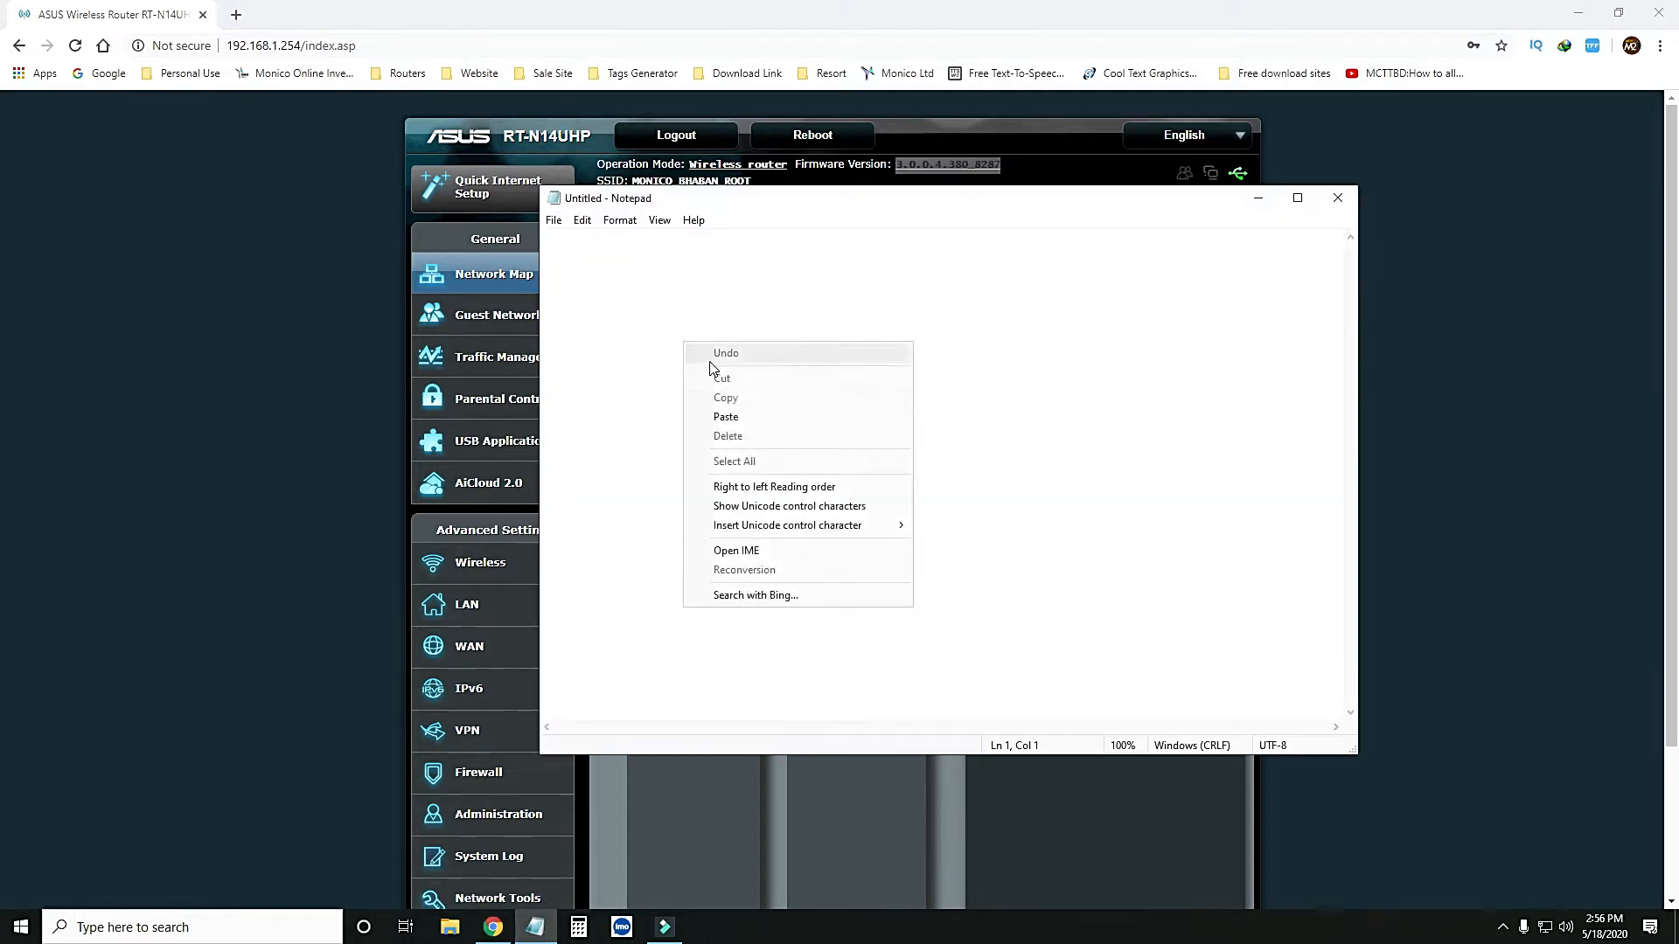
left_click(726, 416)
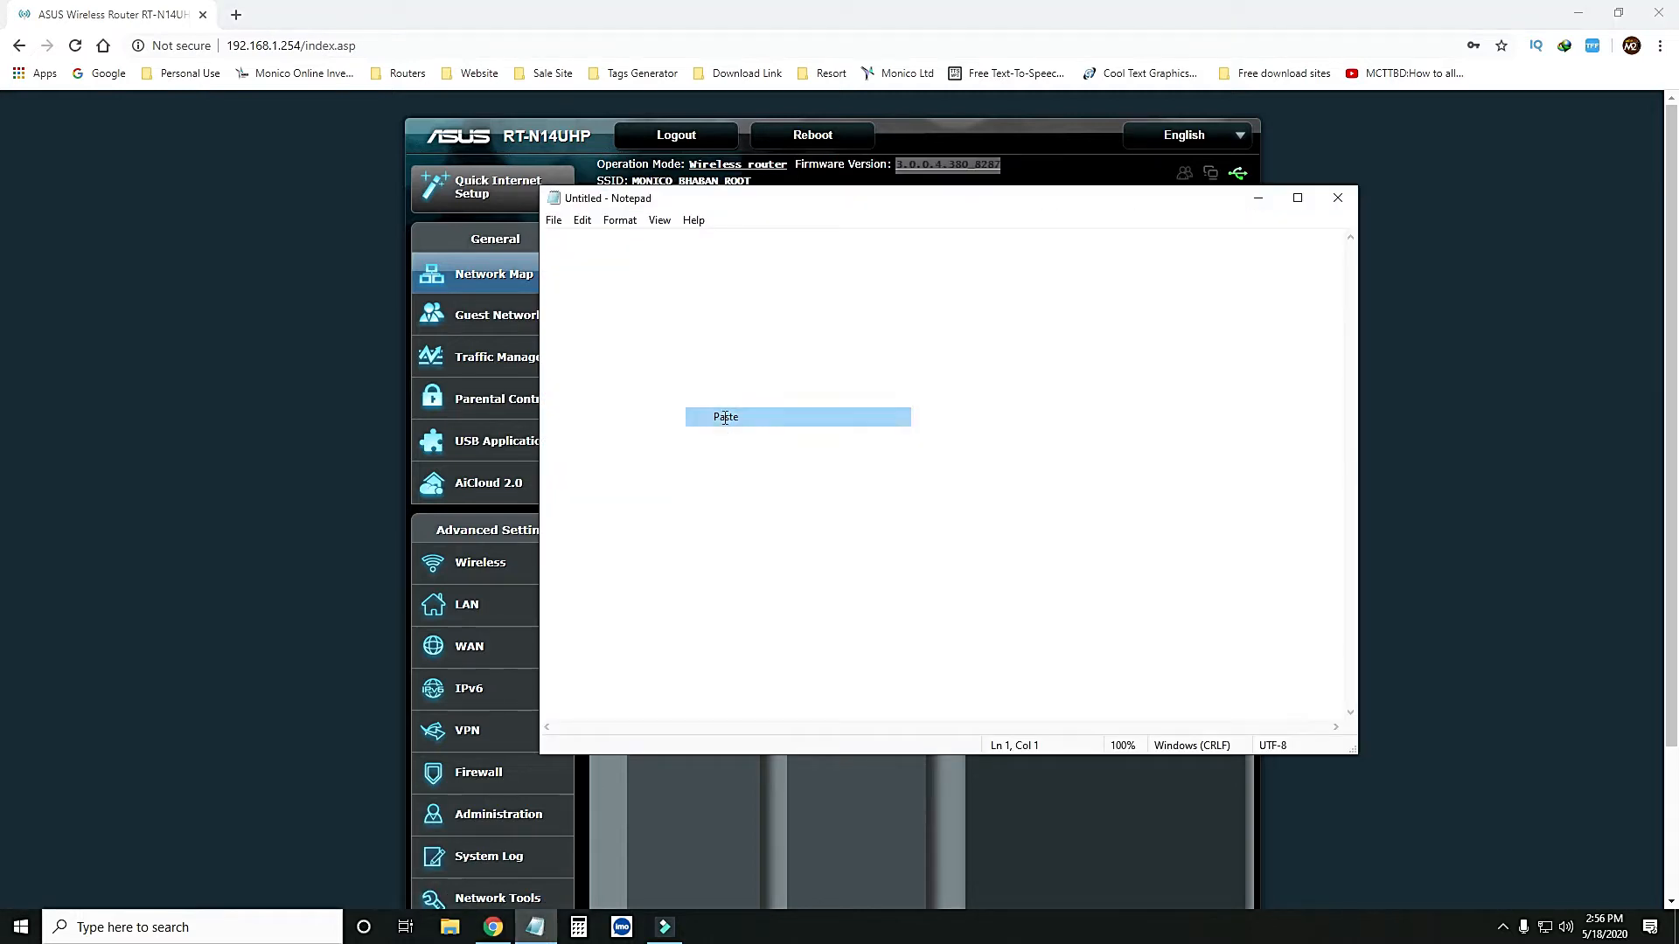
left_click(1258, 201)
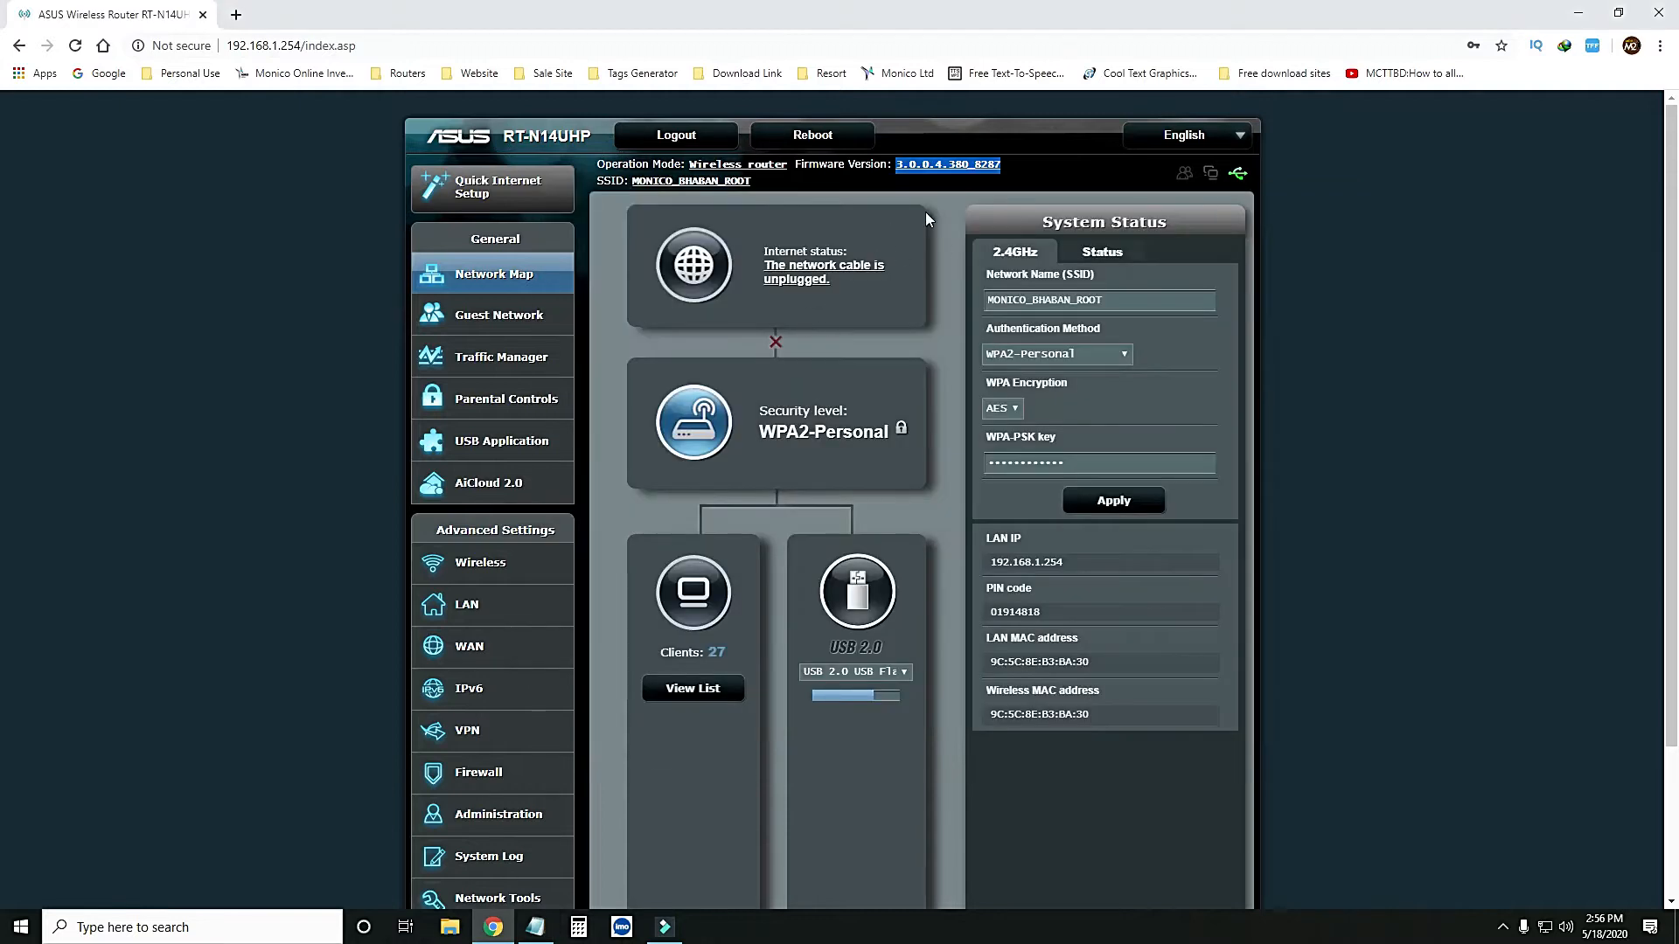
- Open the router's Firmware Upgrade page and place the Notepad window below its firmware version table
left_click(951, 170)
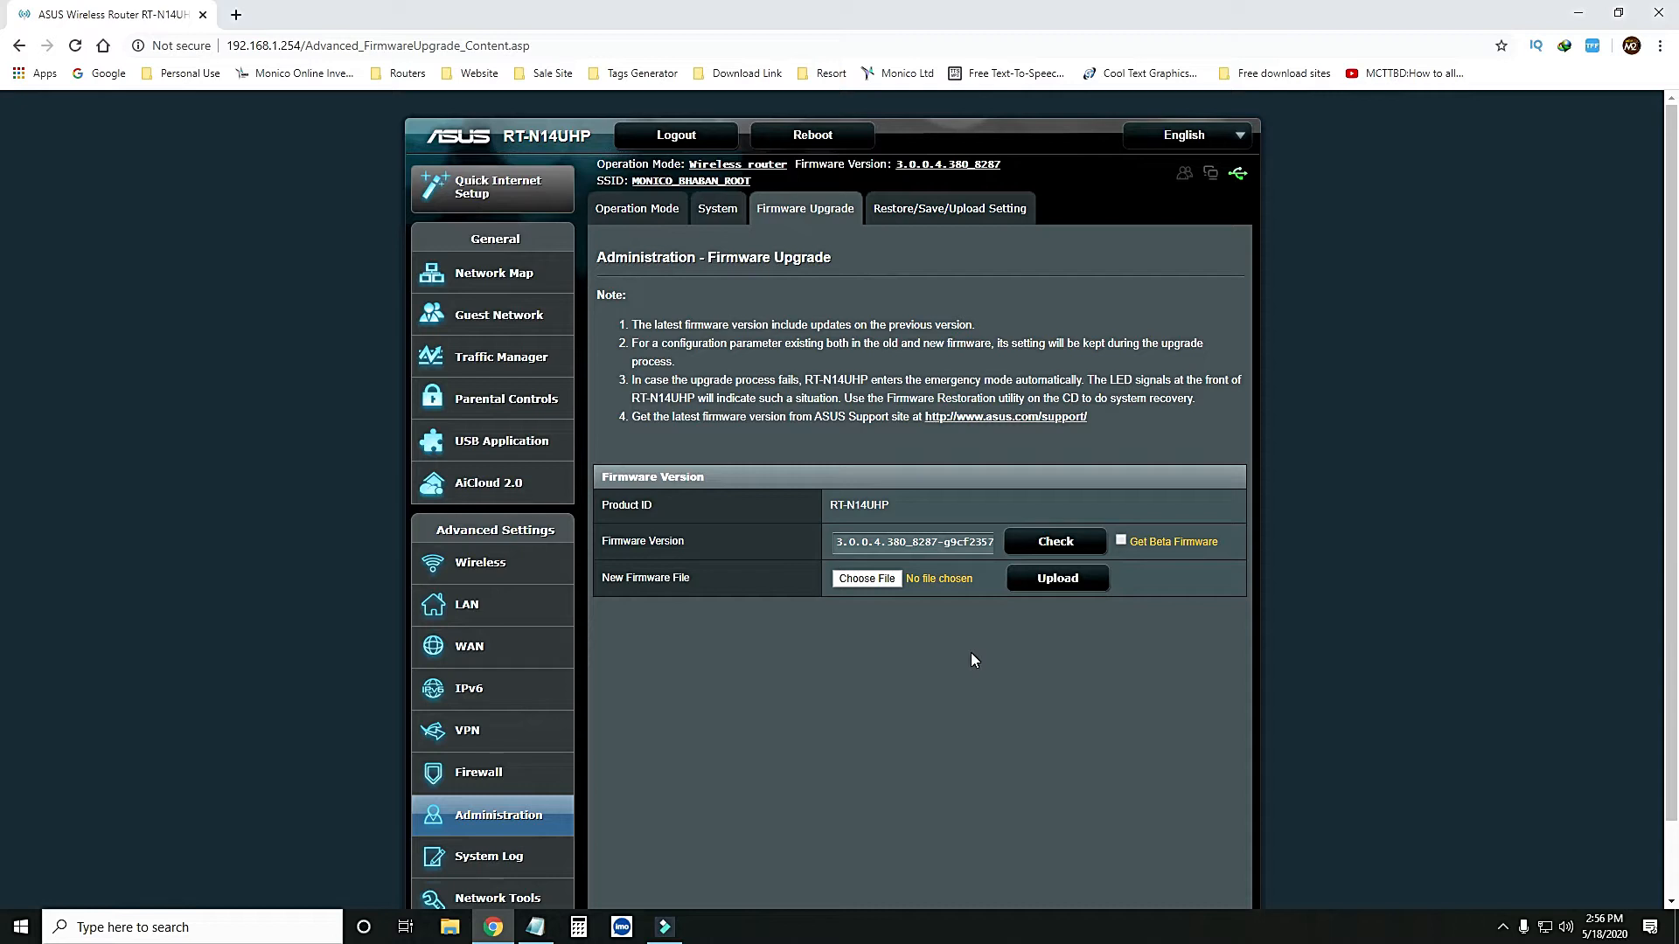
left_click(535, 927)
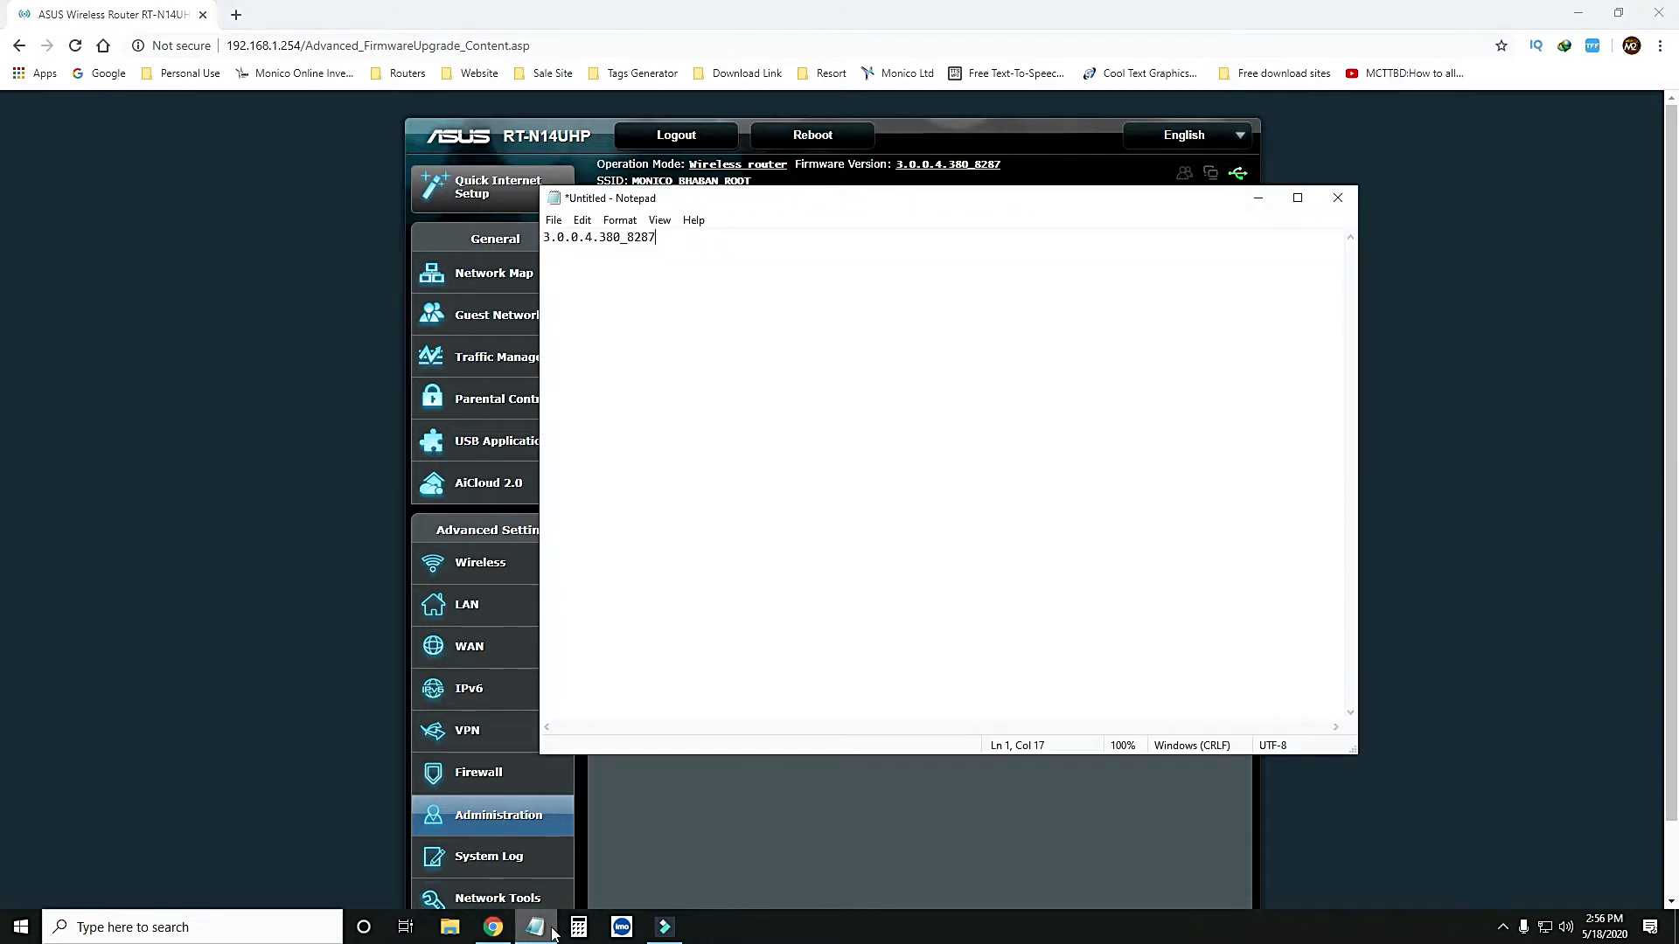
left_click_drag(938, 211, 1087, 636)
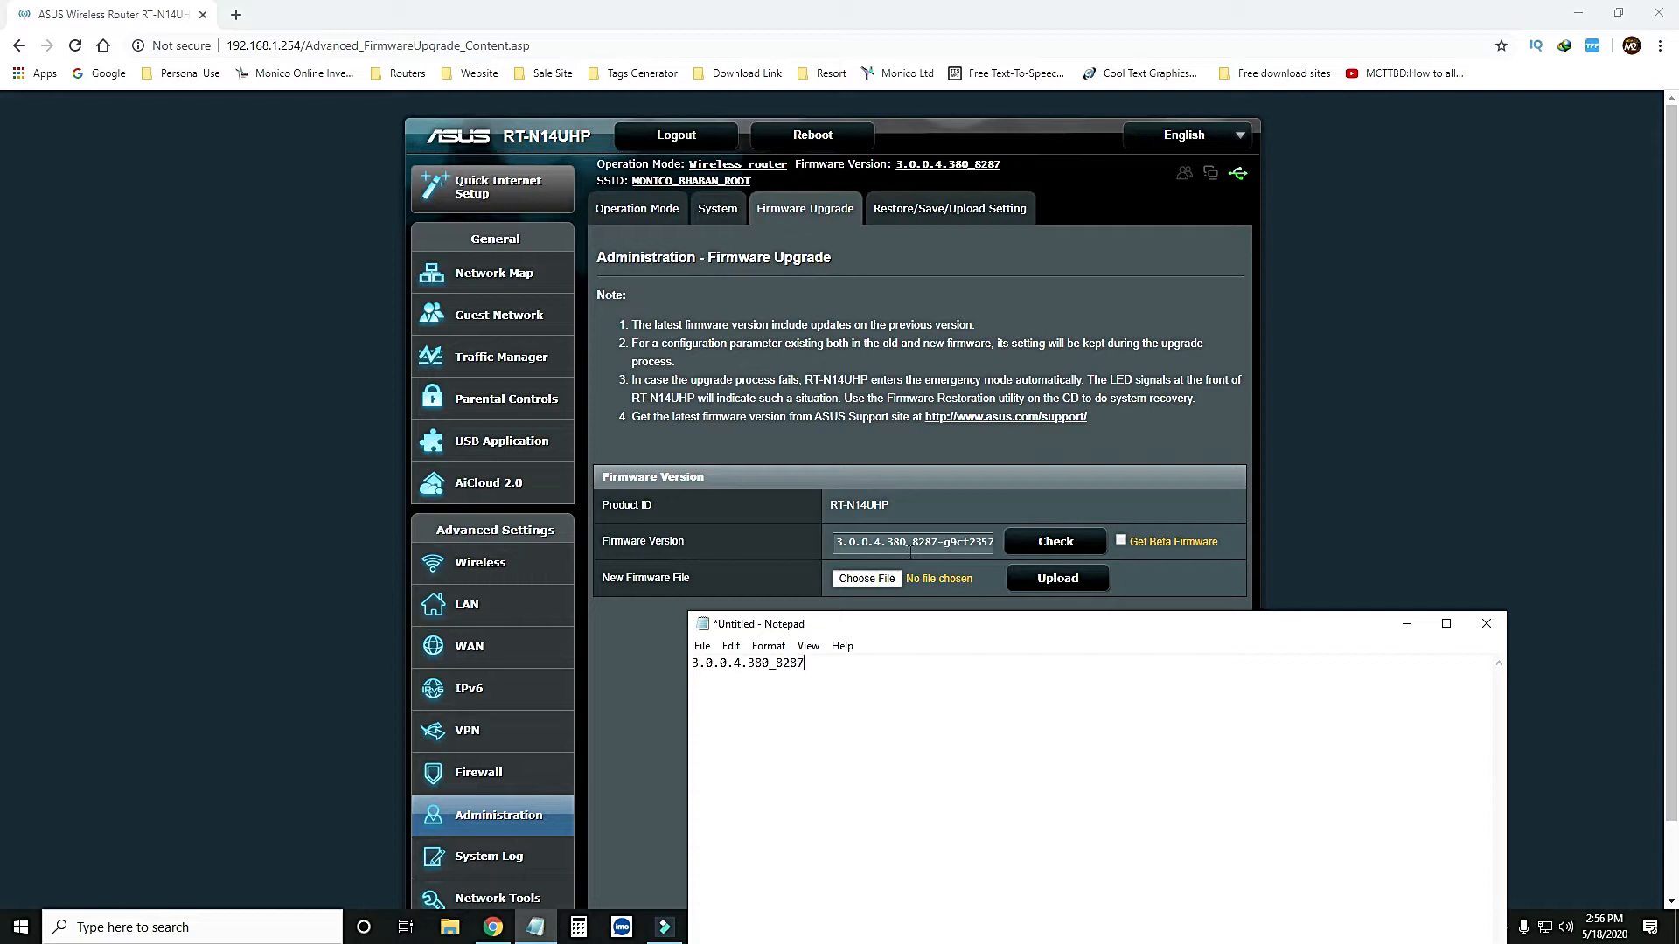
- Copy the Firmware Version value from the upgrade page onto a second Notepad line as 3.0.0.4.380_8287-g9cf235
left_click_drag(836, 543, 1002, 546)
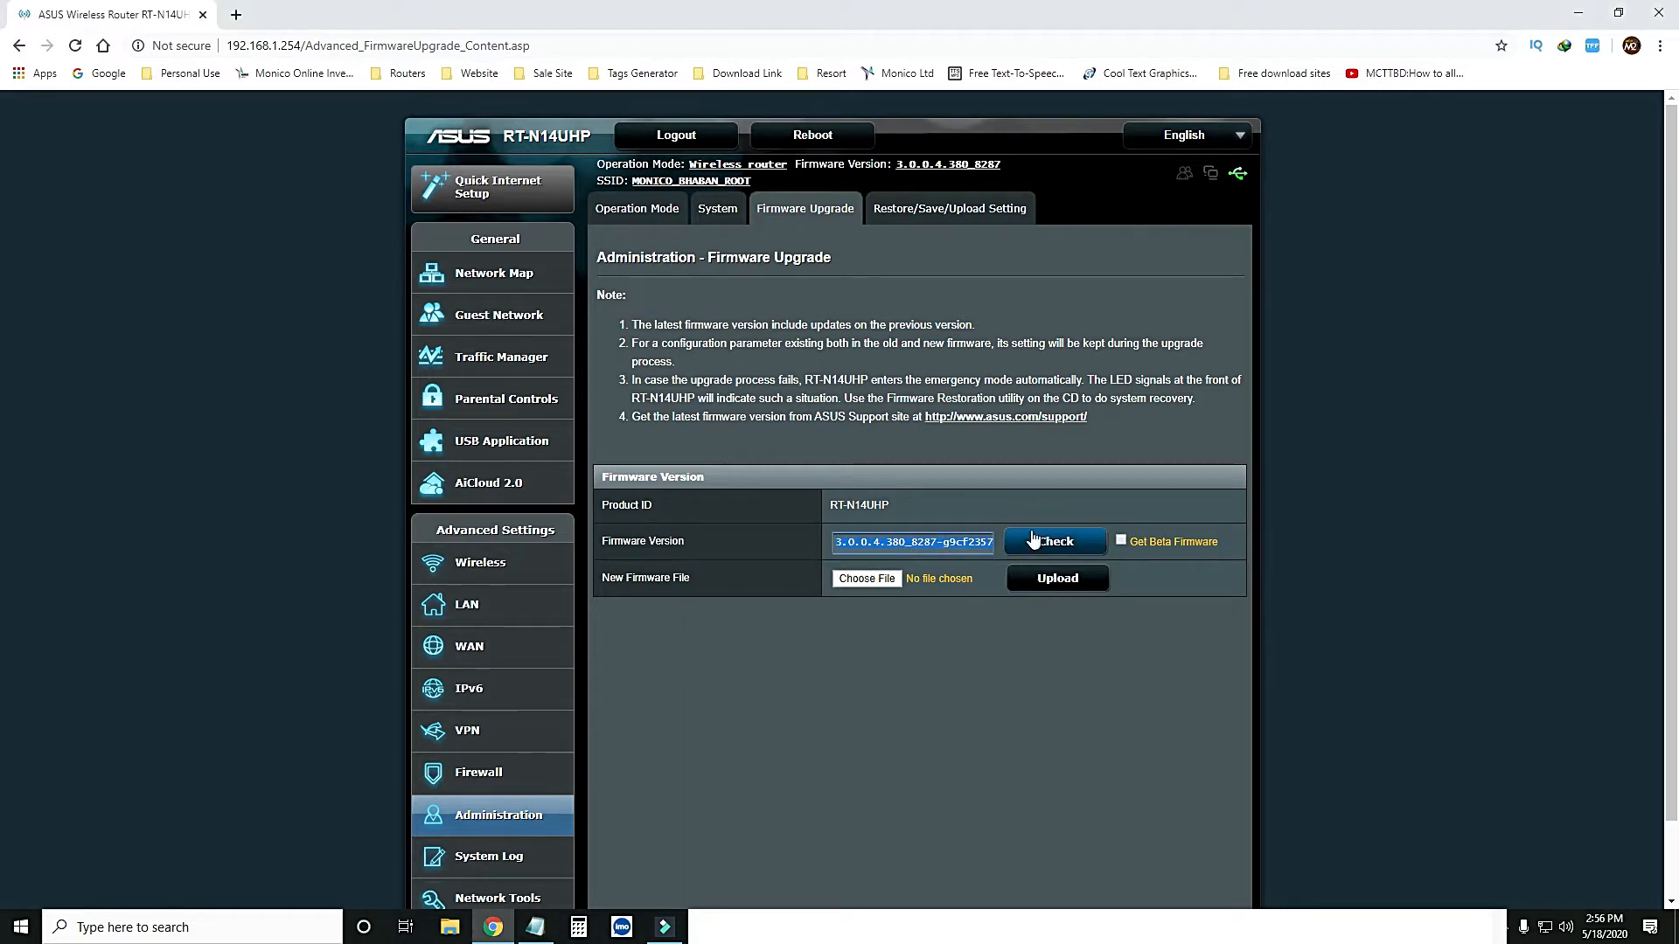
right_click(955, 543)
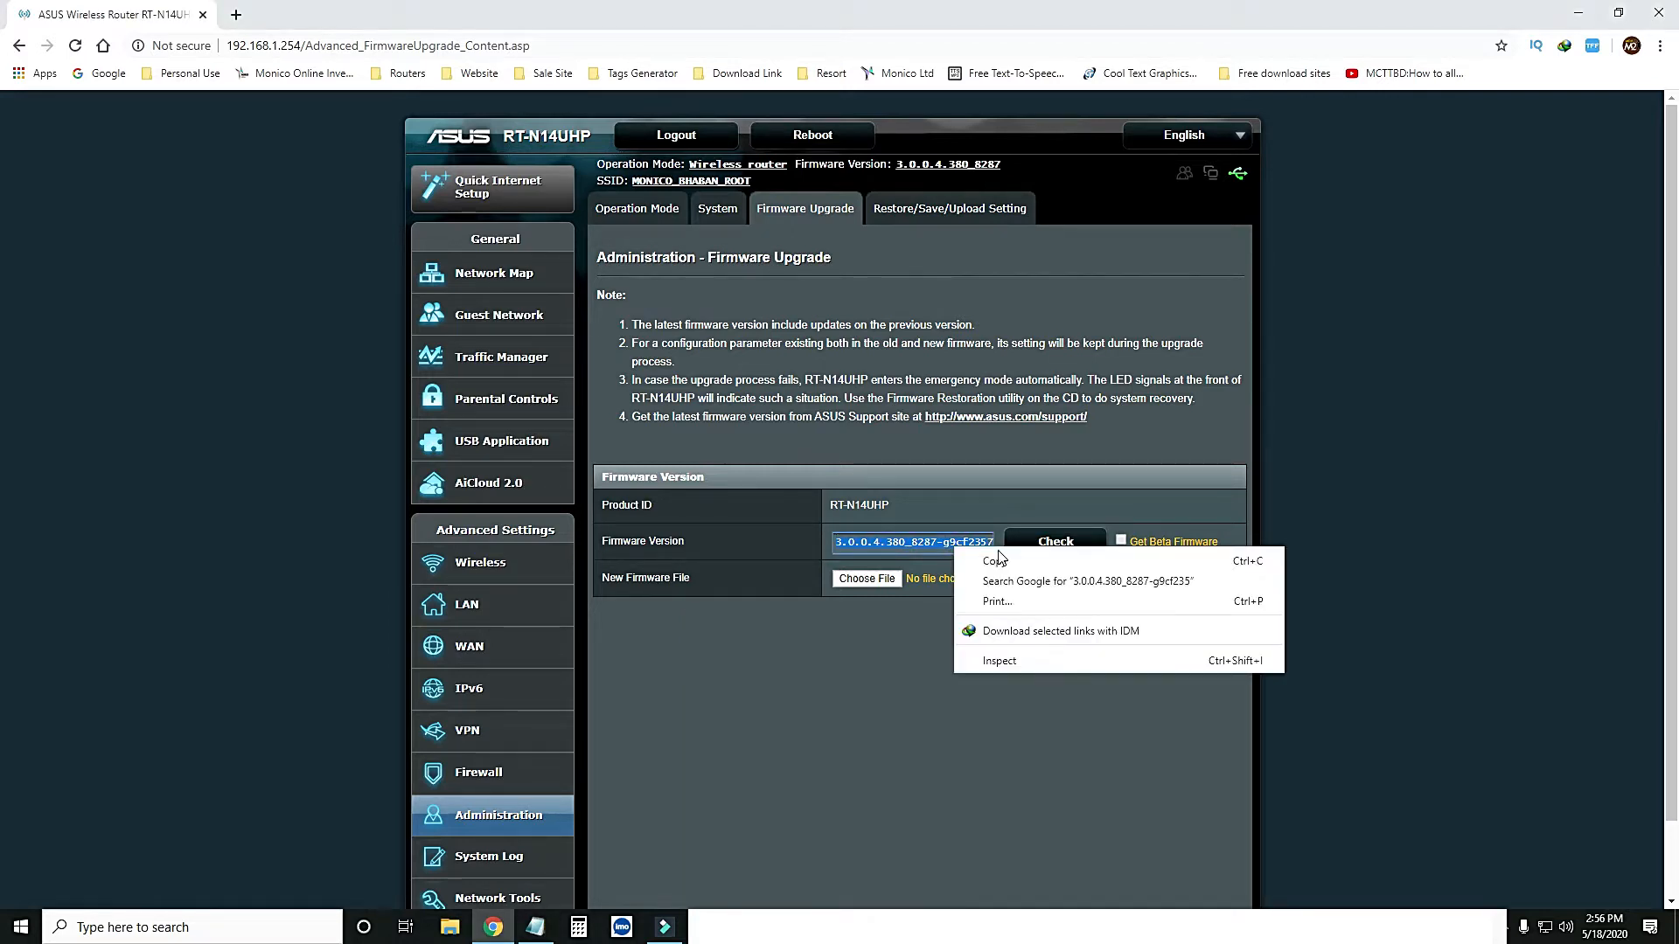
left_click(998, 565)
scroll(883, 693, "down", 2)
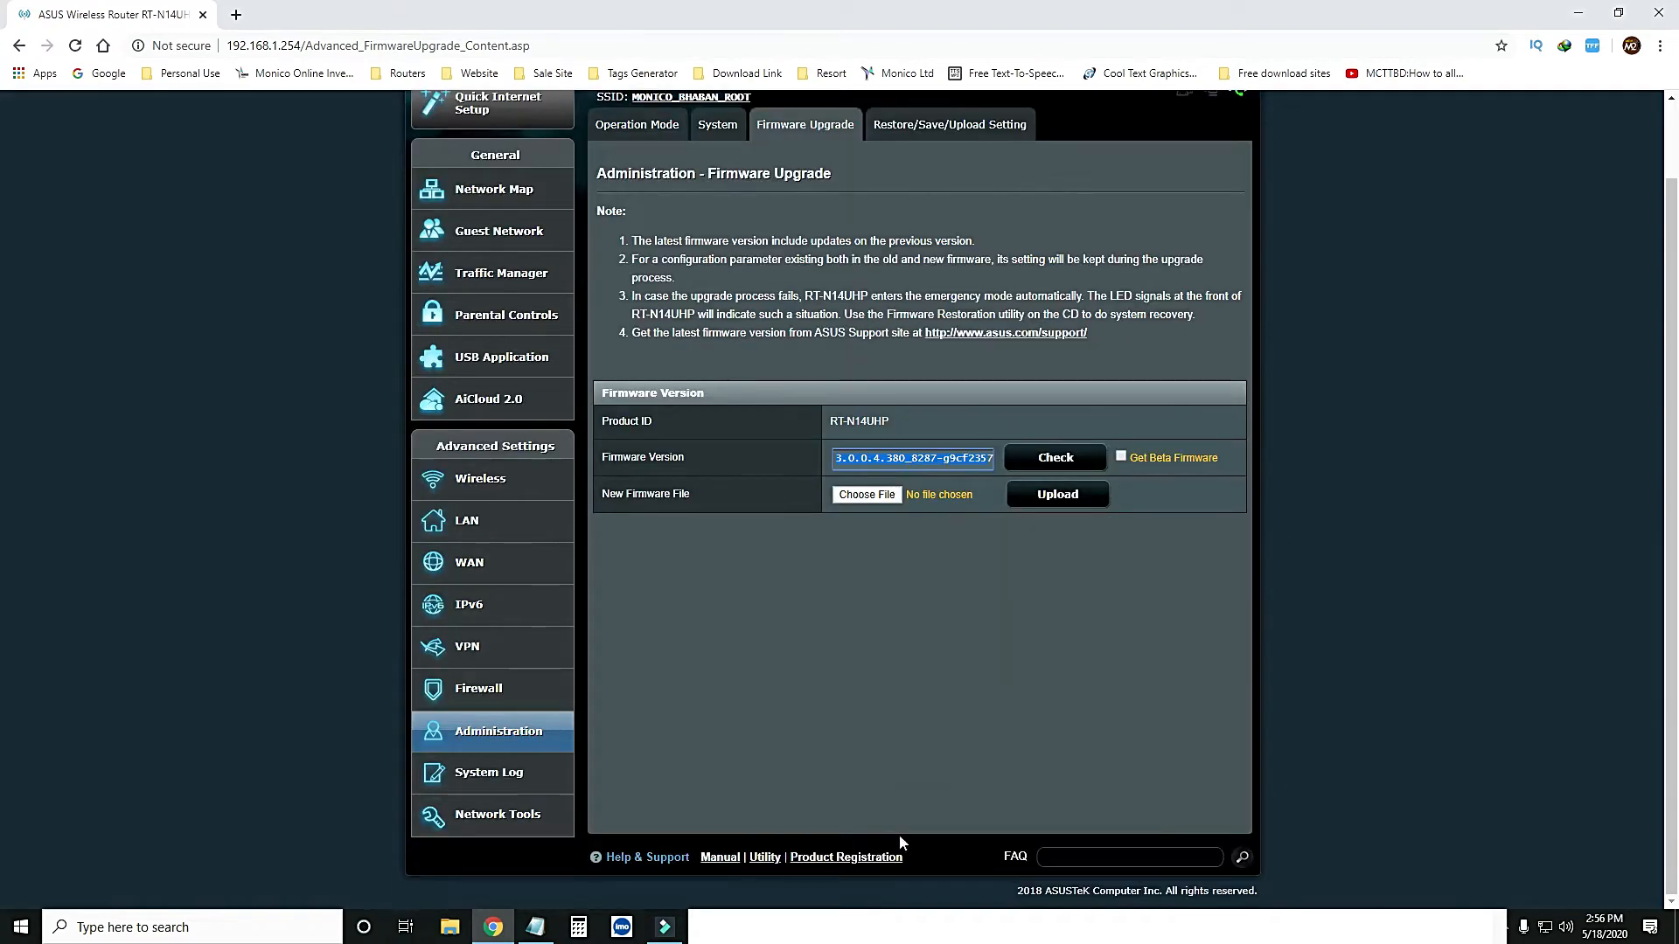
left_click(535, 926)
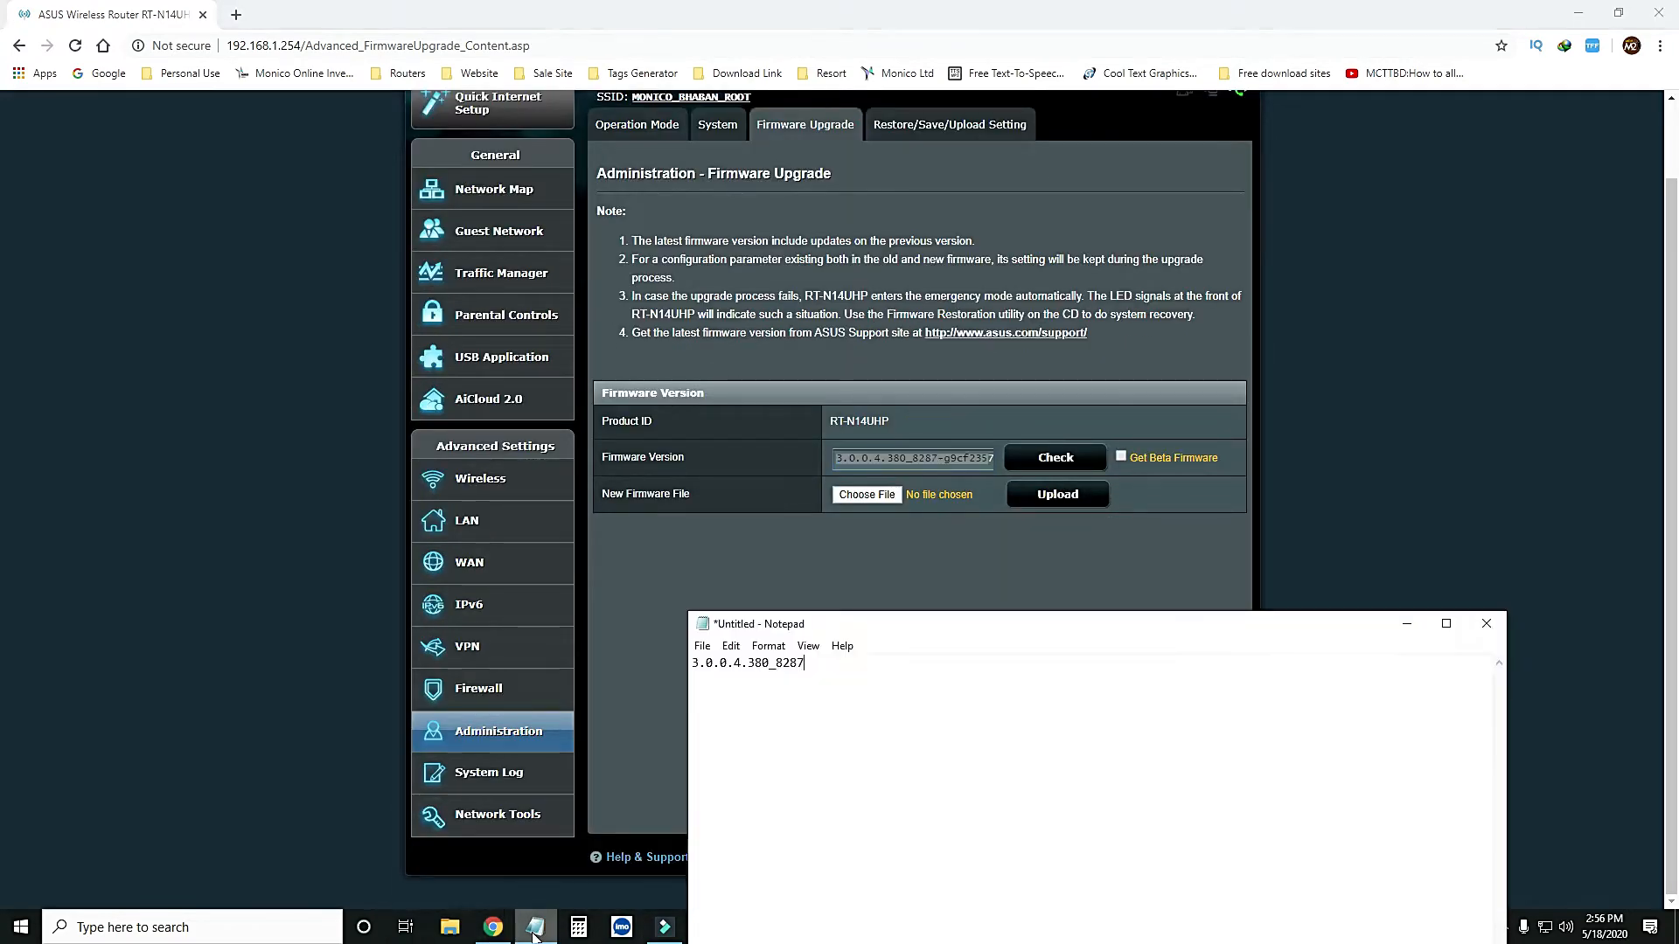
key("Return")
type("3.0.0.4.380_8287-g9cf235")
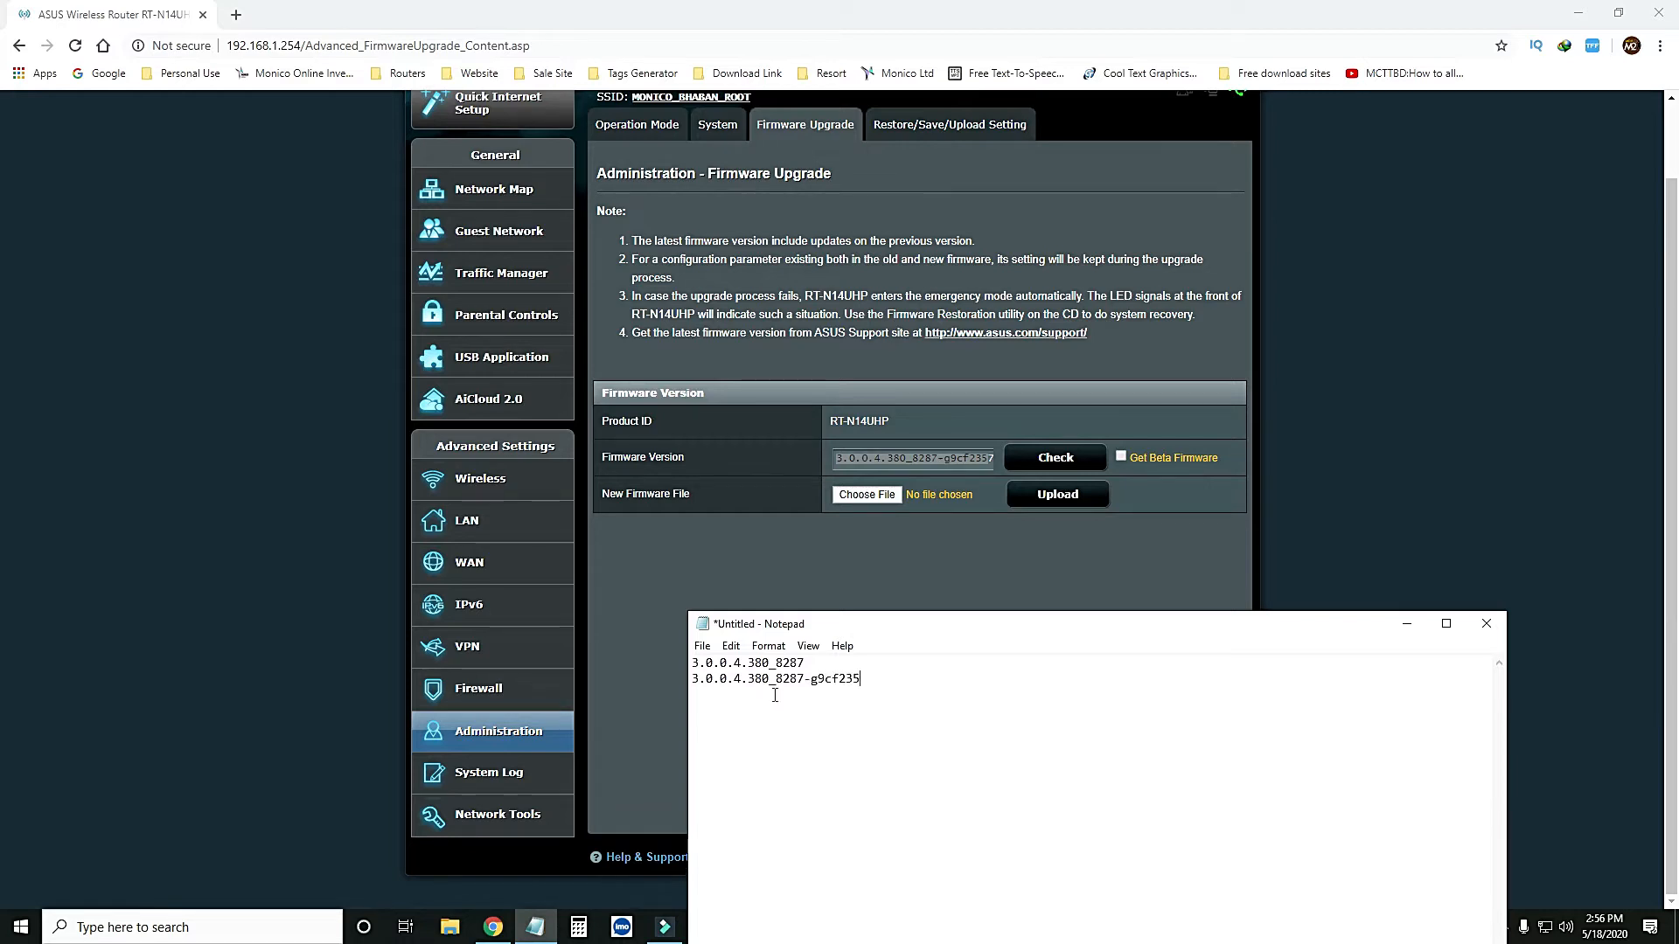
- Open the ASUS support site linked in the firmware upgrade notes and set the product series to Wireless Routers
left_click(654, 349)
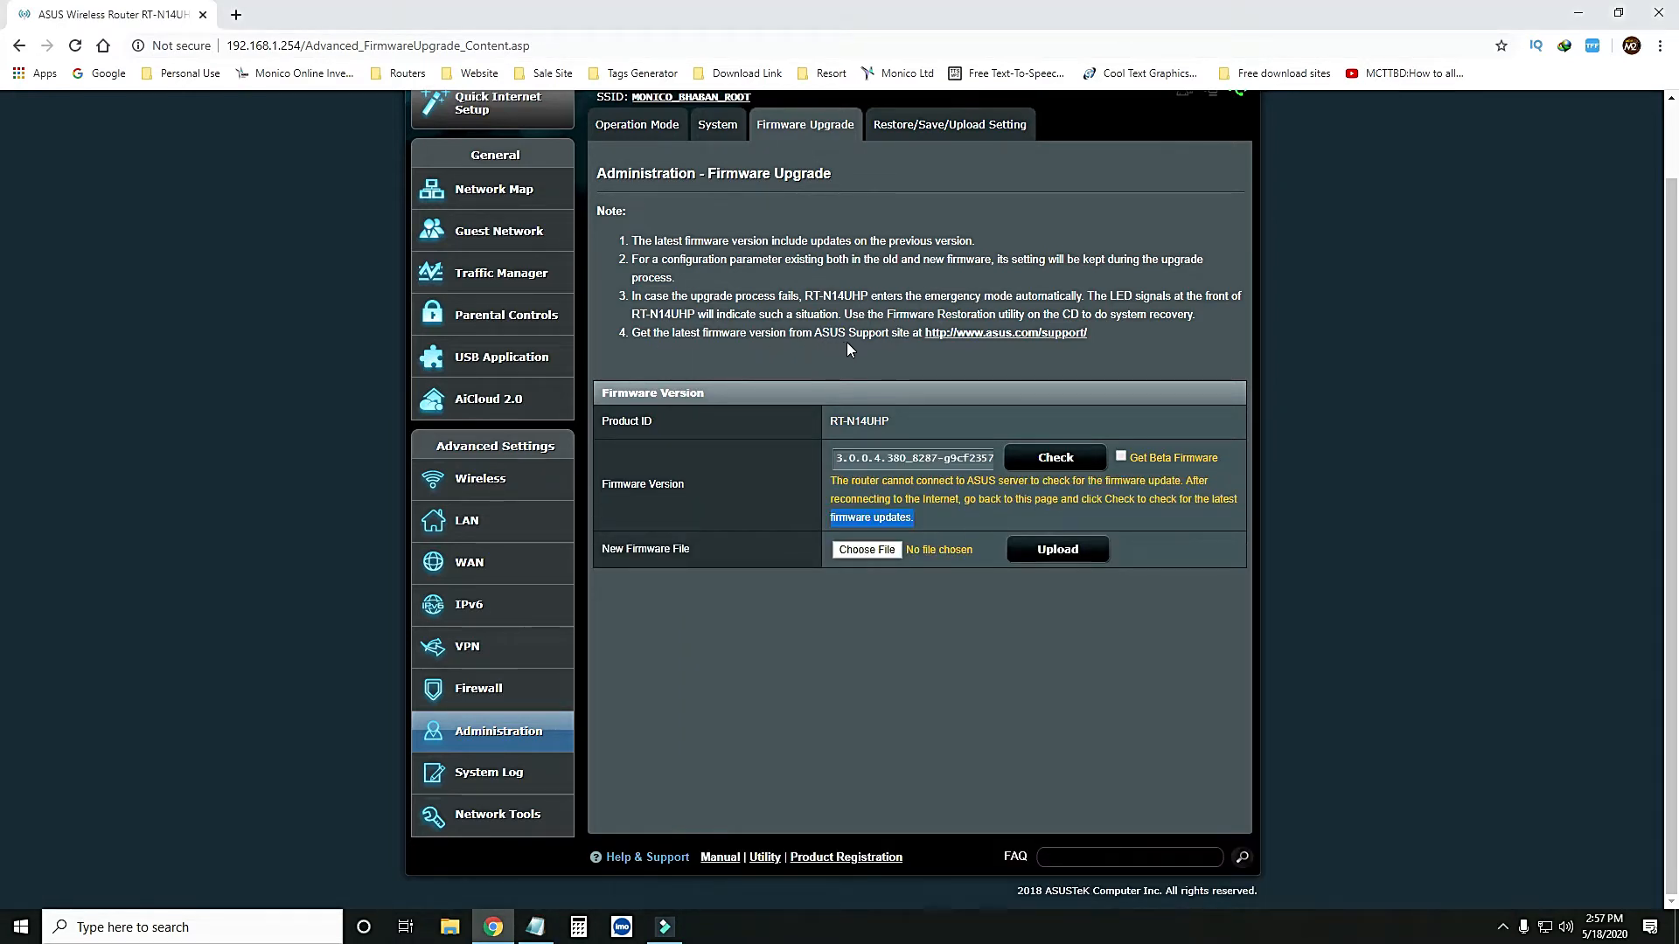
left_click(982, 337)
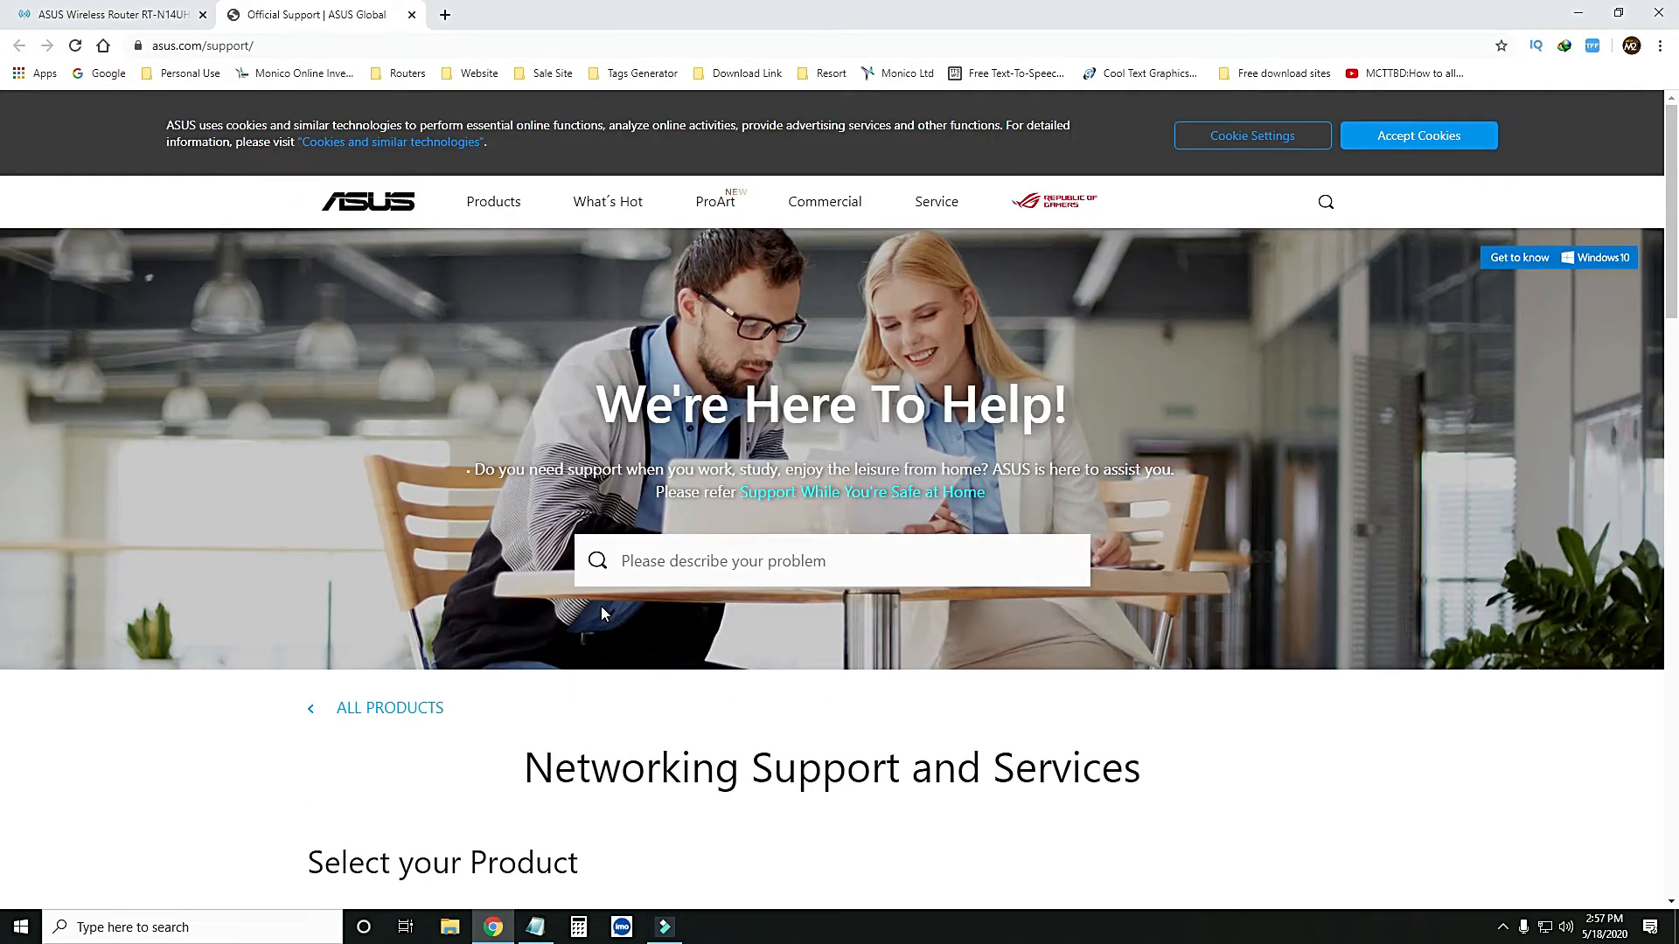
scroll(606, 597, "down", 4)
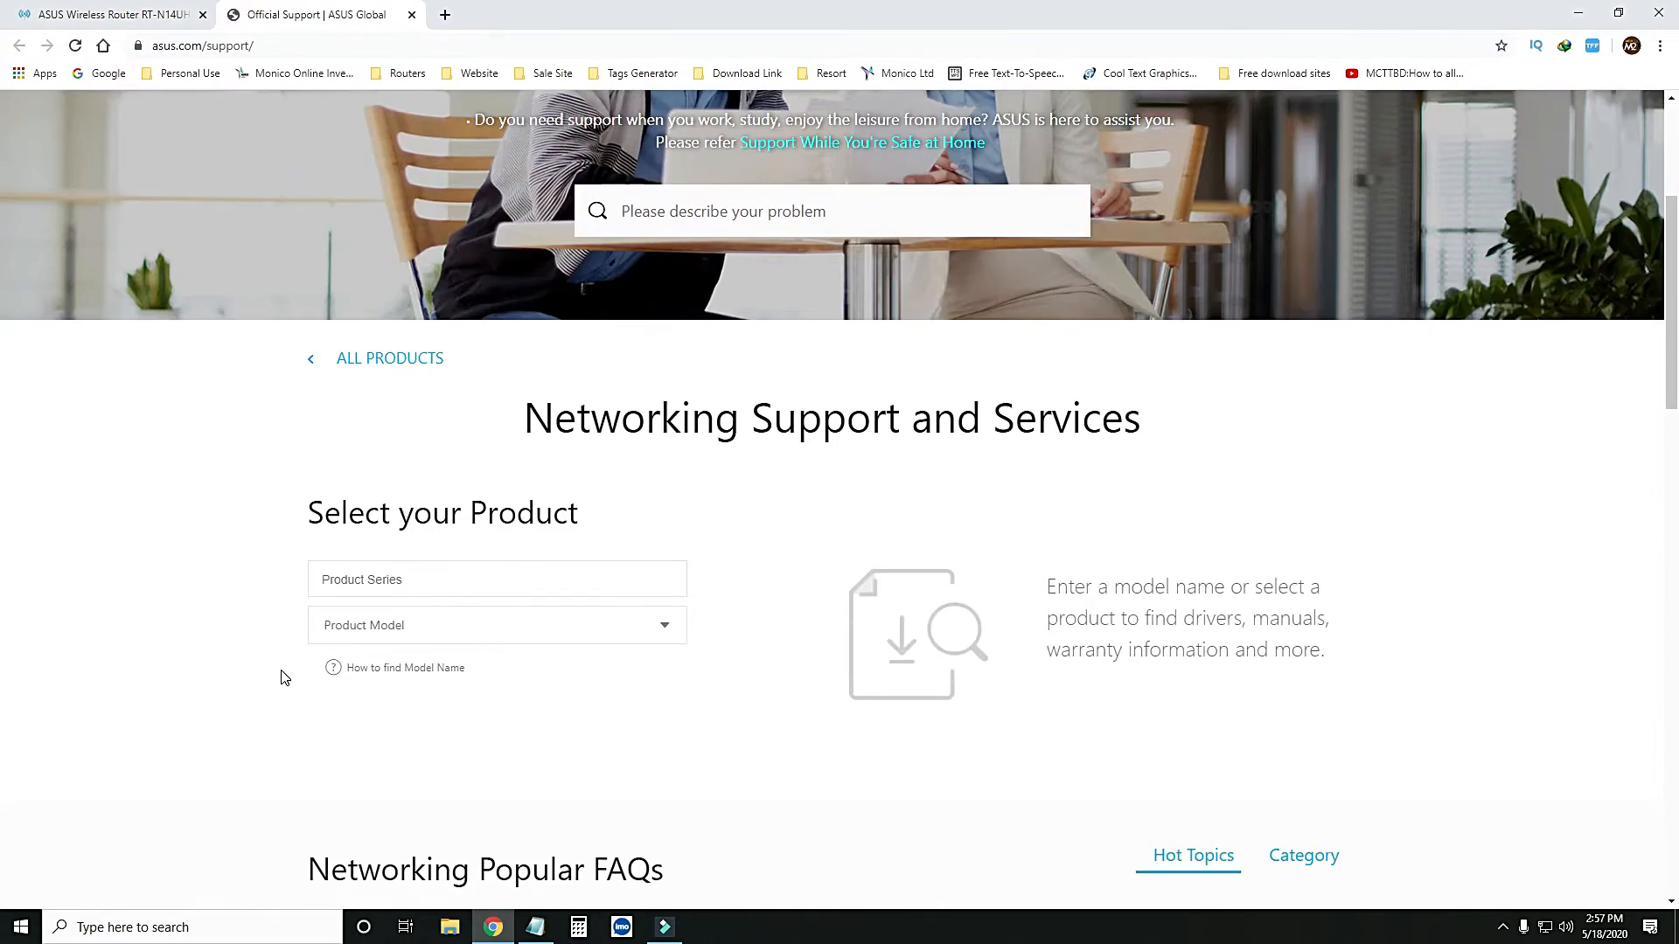
left_click(395, 582)
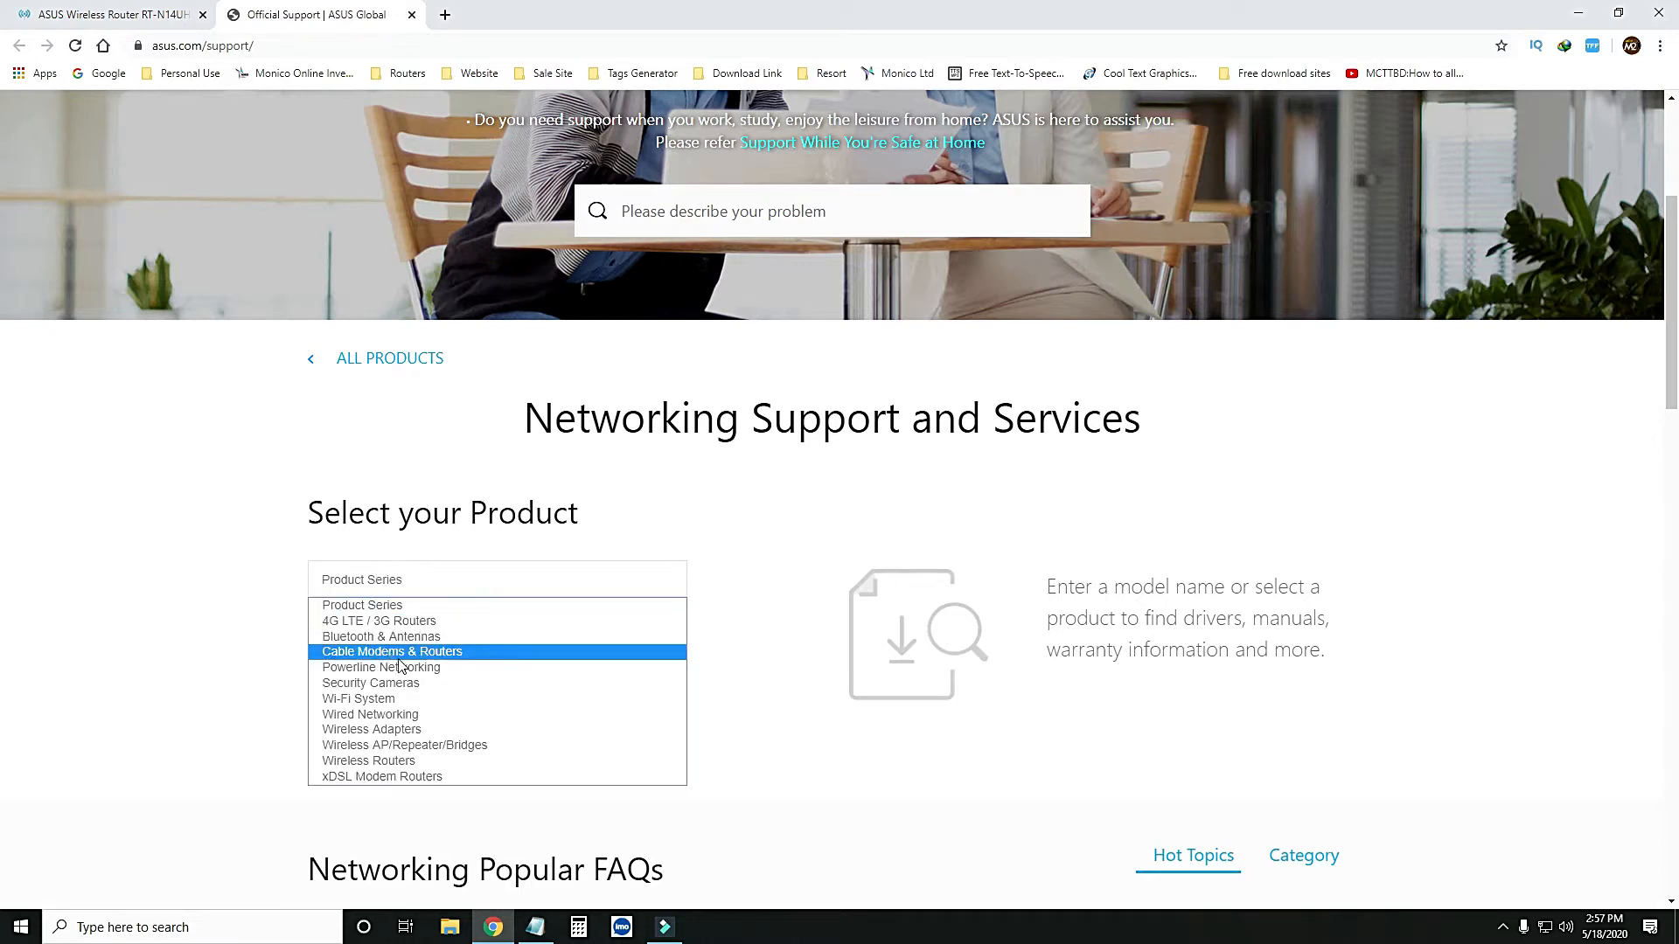
left_click(385, 764)
- Filter the product models by RT-N14 and select RT-N14UHP as the product model
scroll(411, 695, "down", 8)
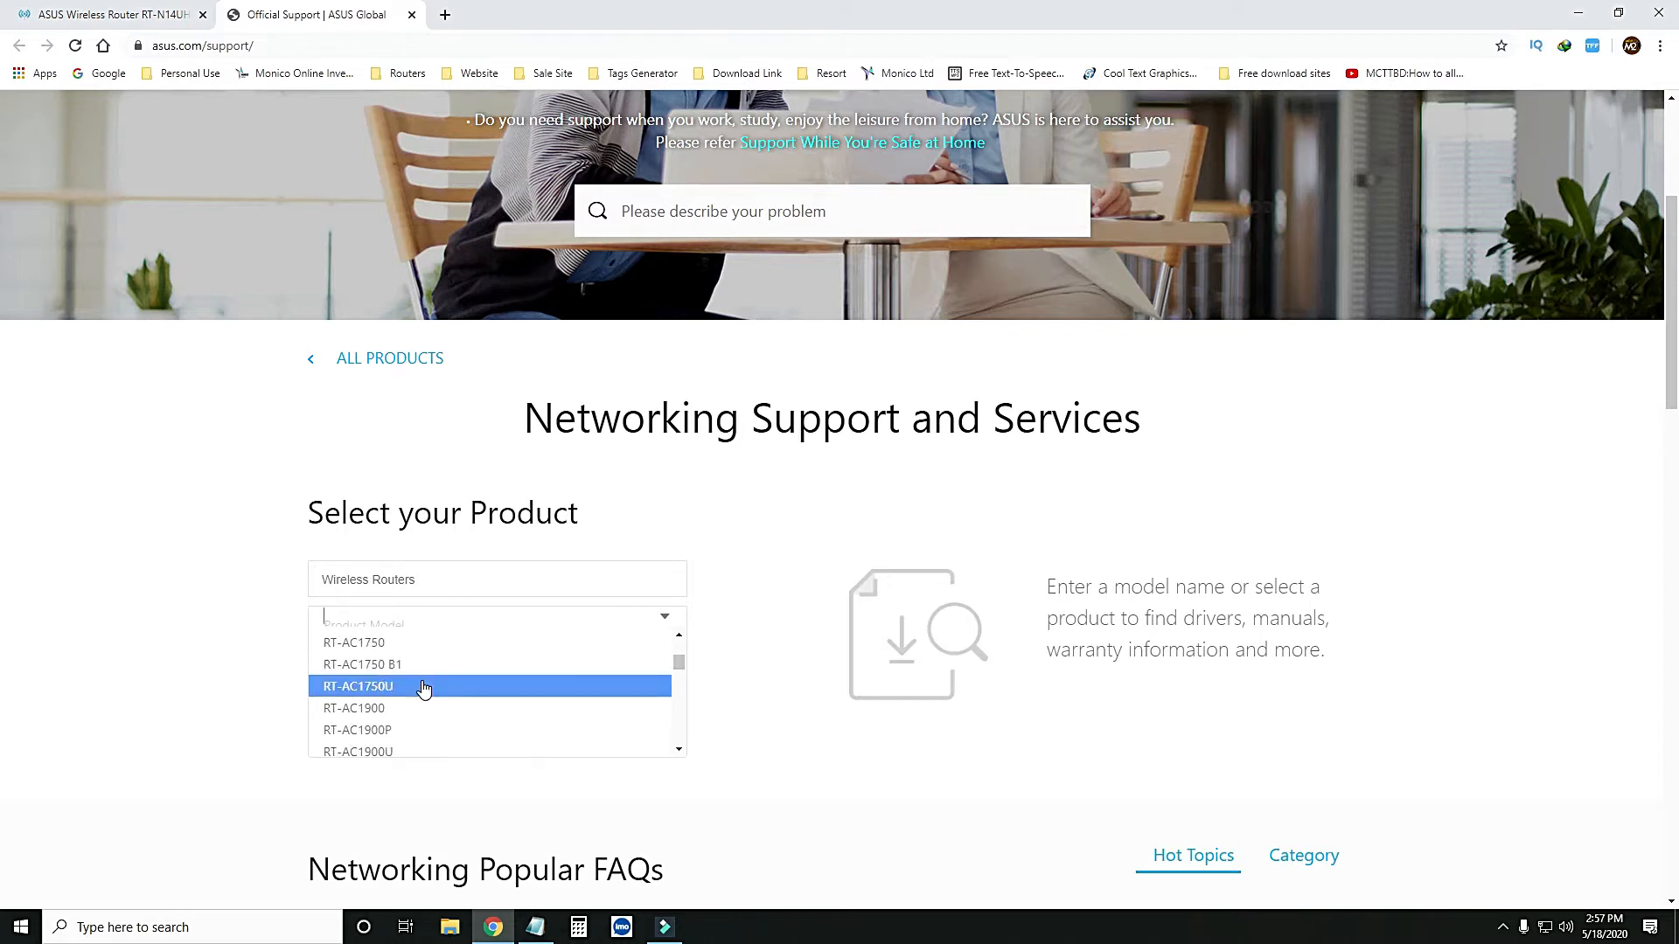
scroll(419, 690, "up", 4)
scroll(420, 690, "down", 6)
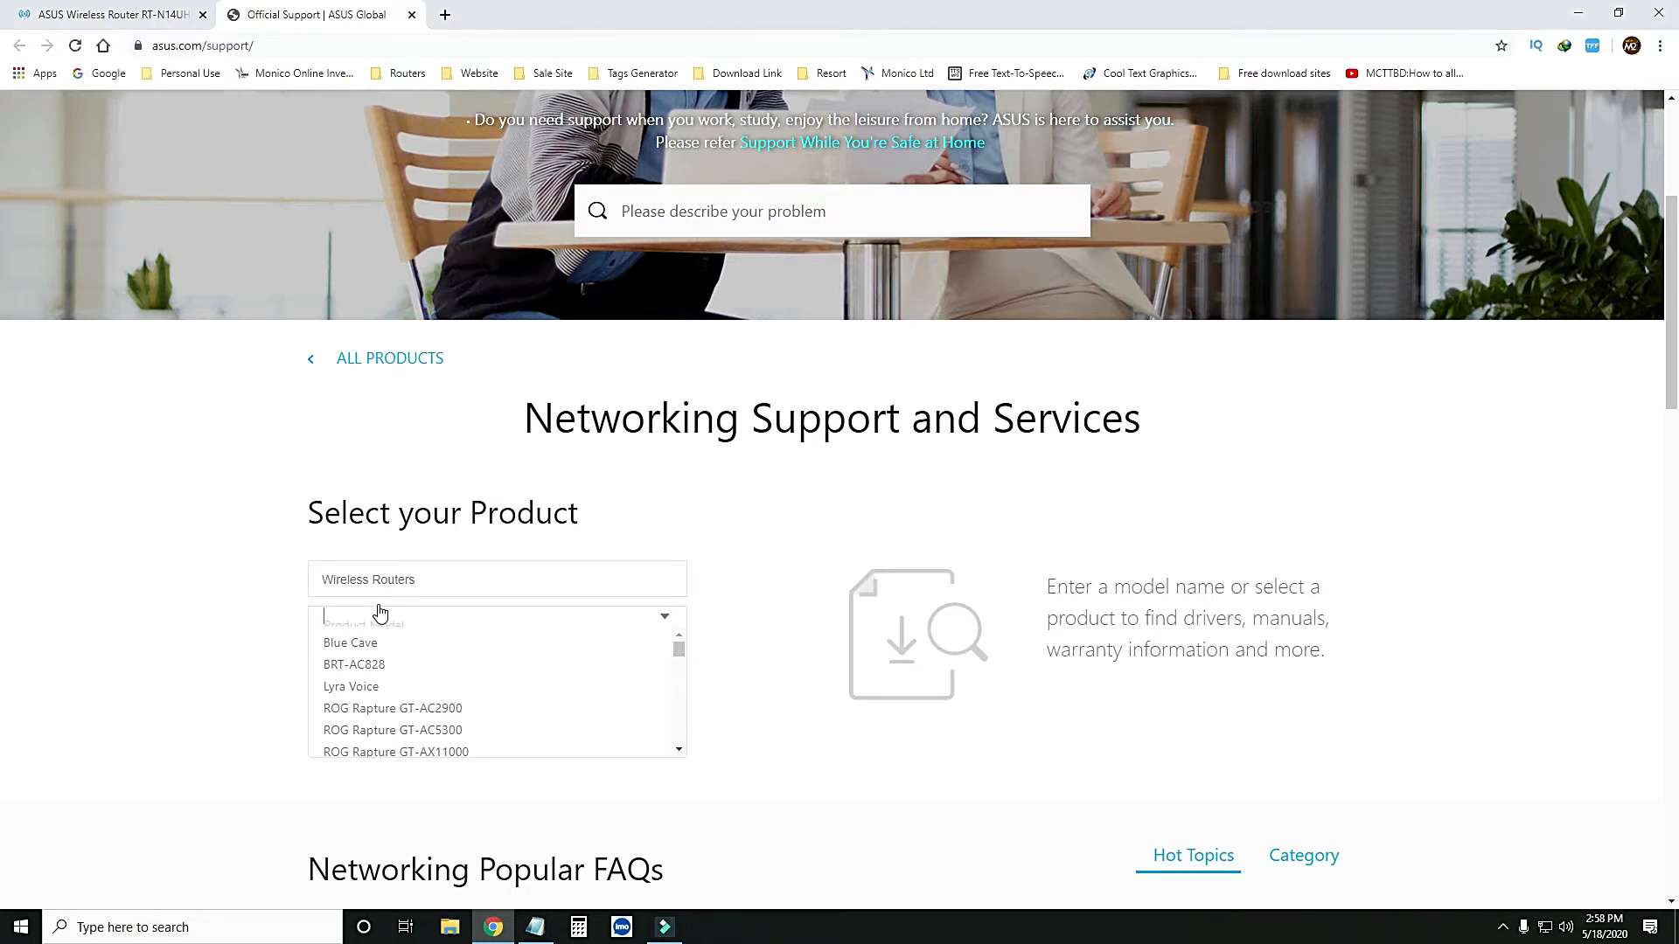
left_click(350, 626)
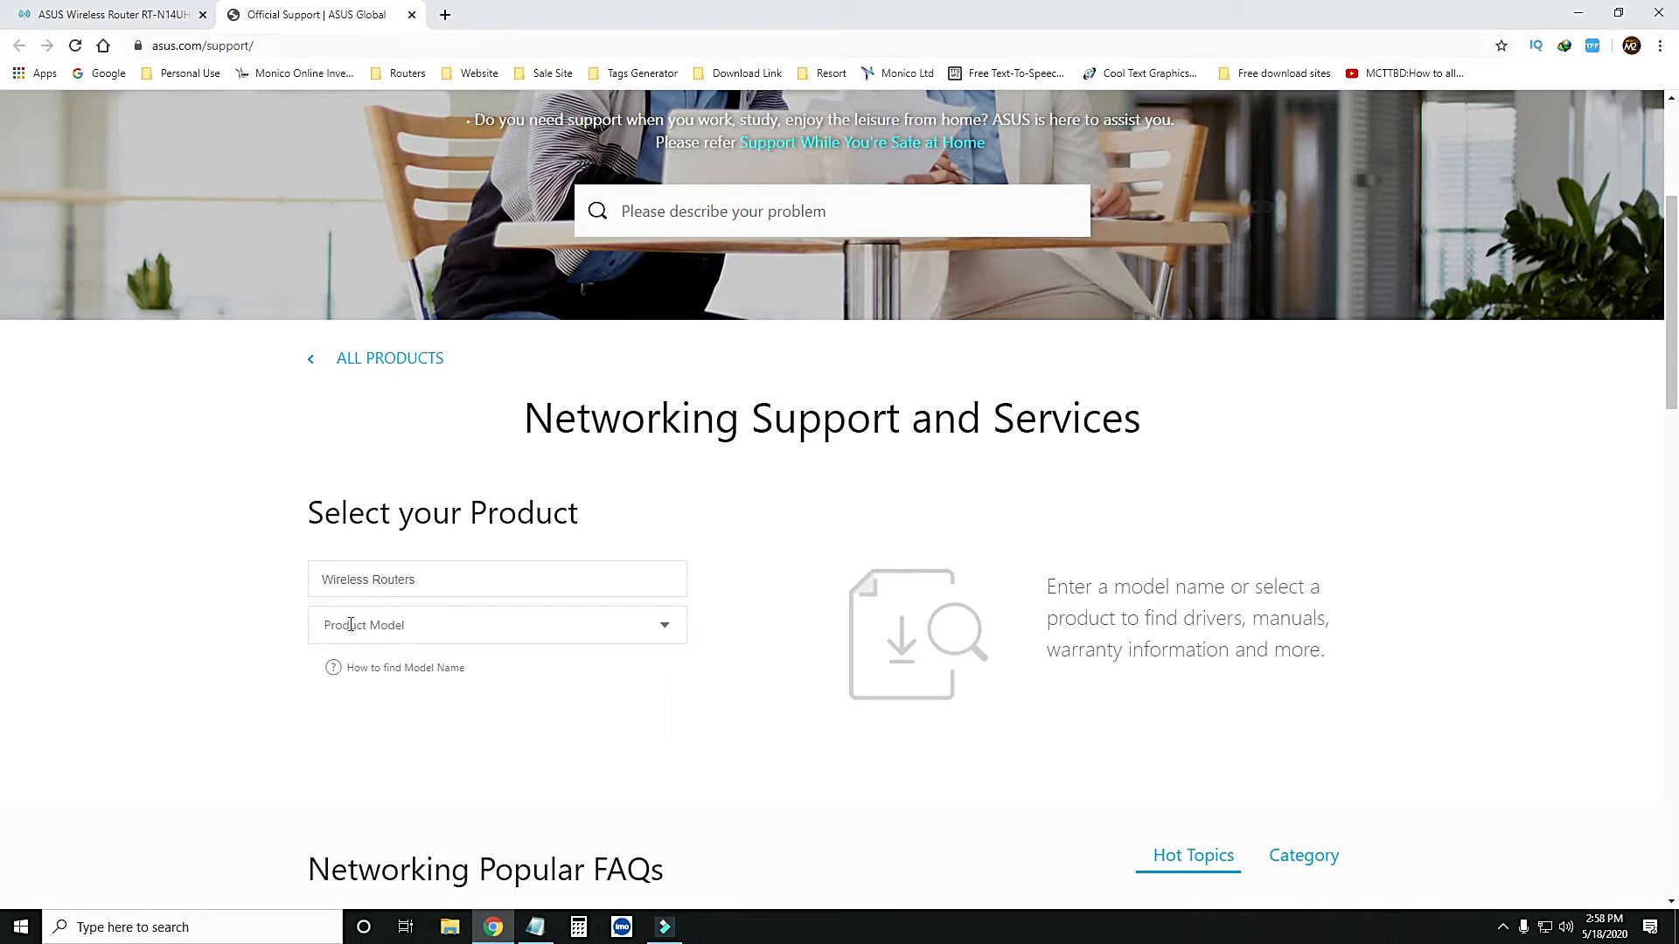
left_click(350, 625)
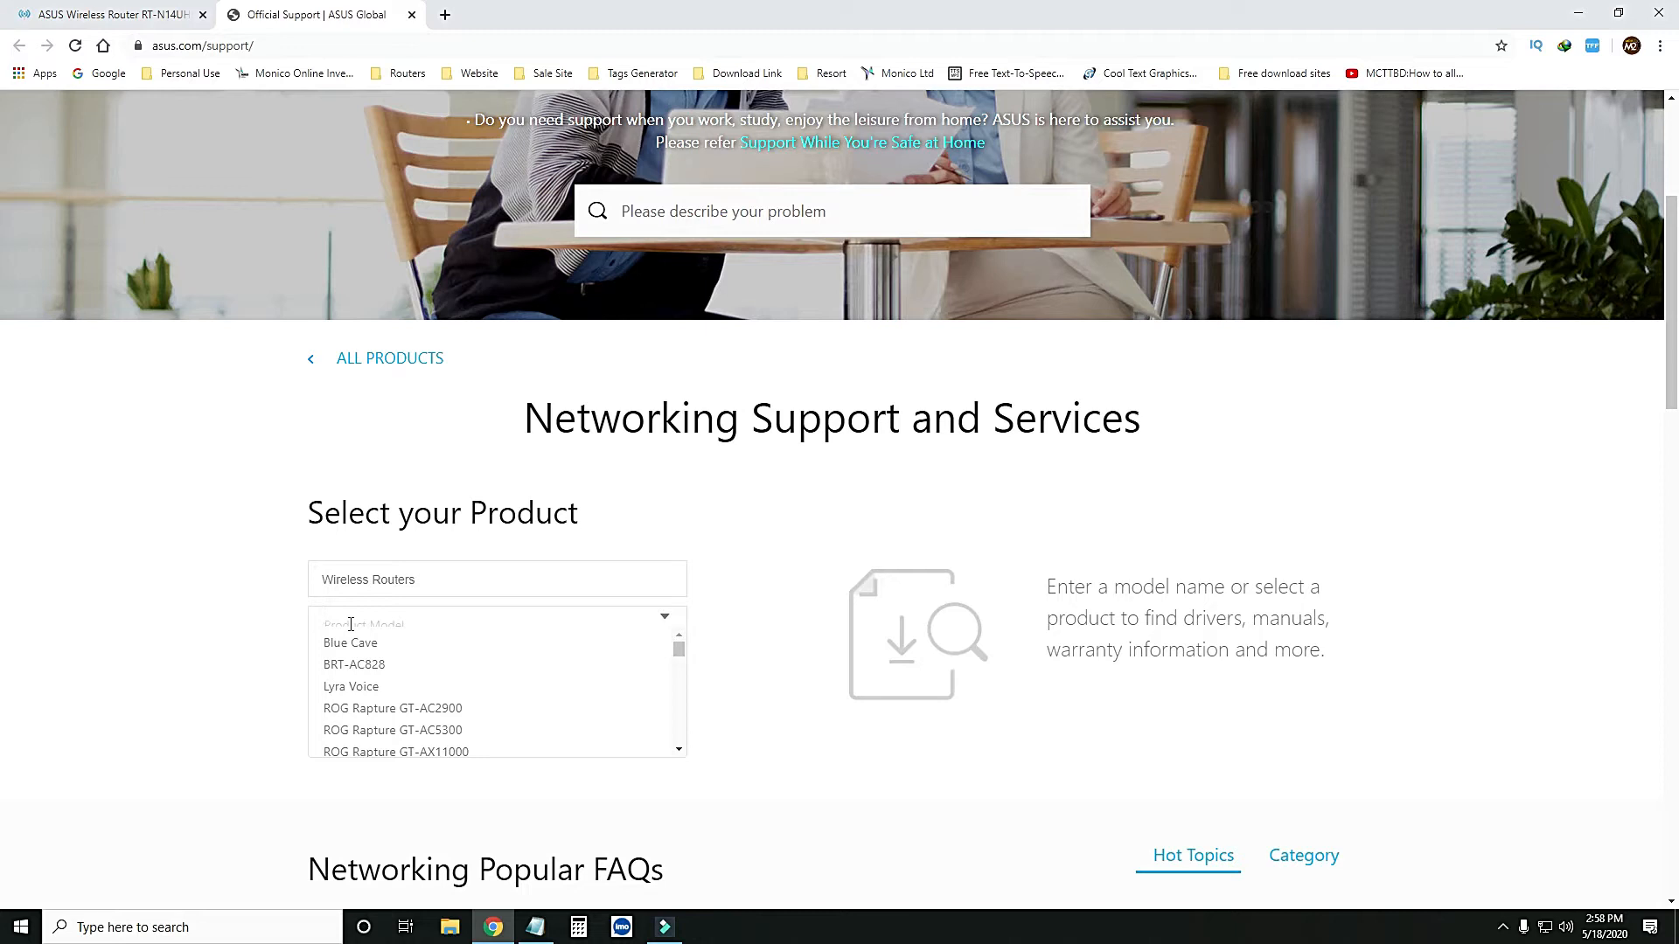
type("RT")
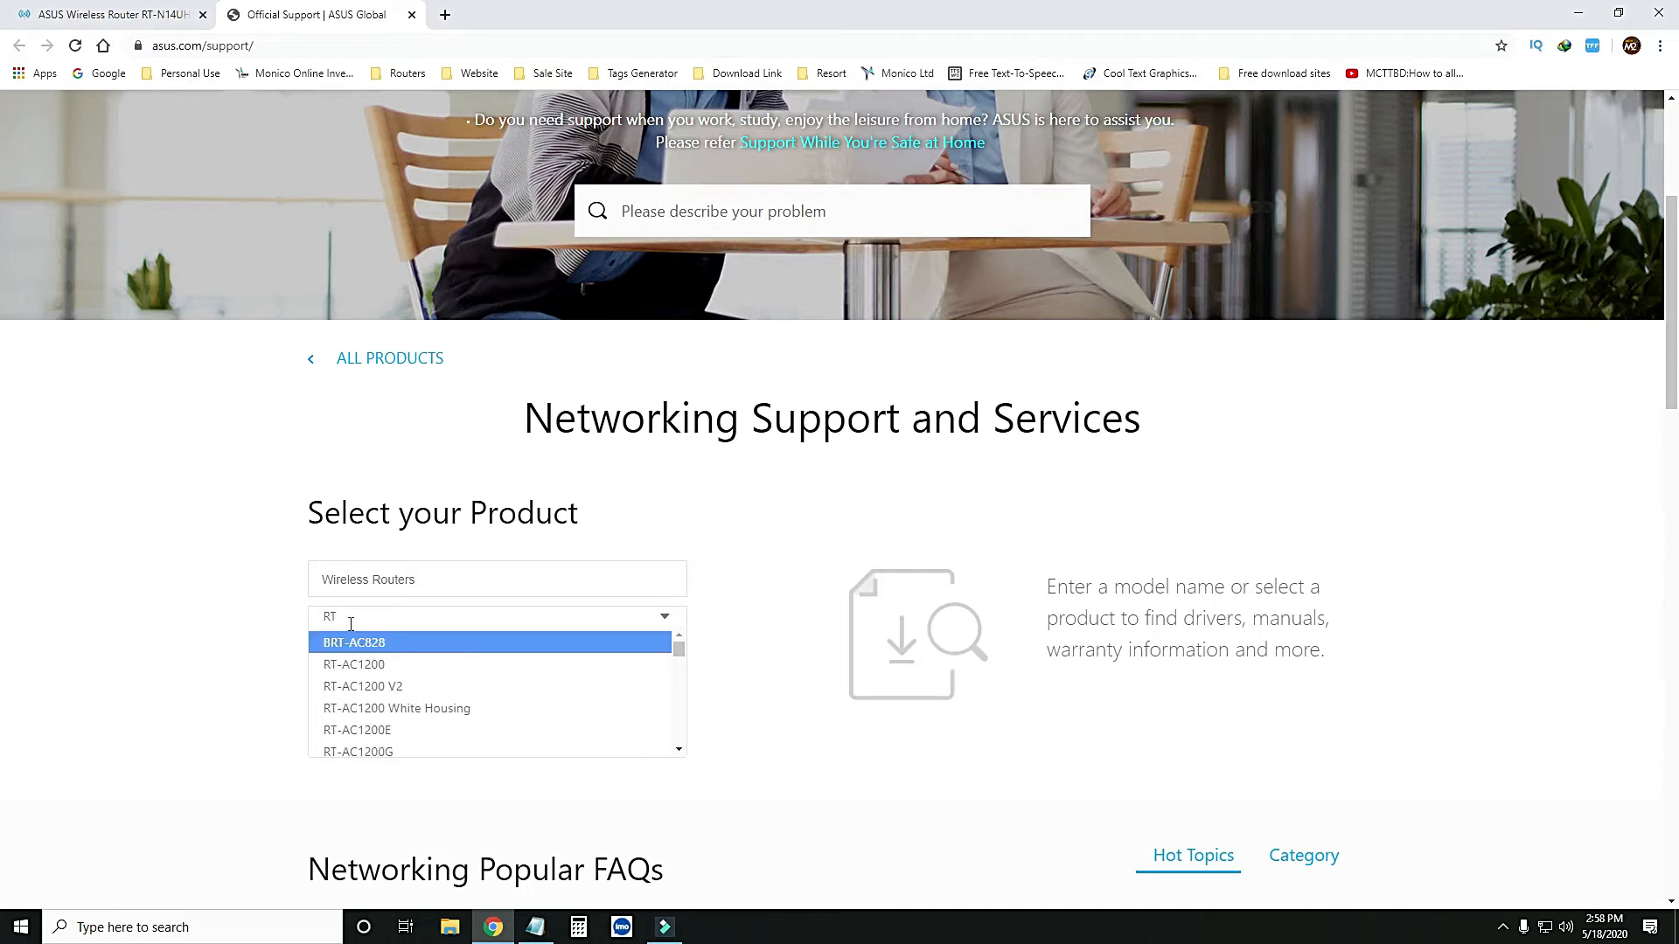
type("-N")
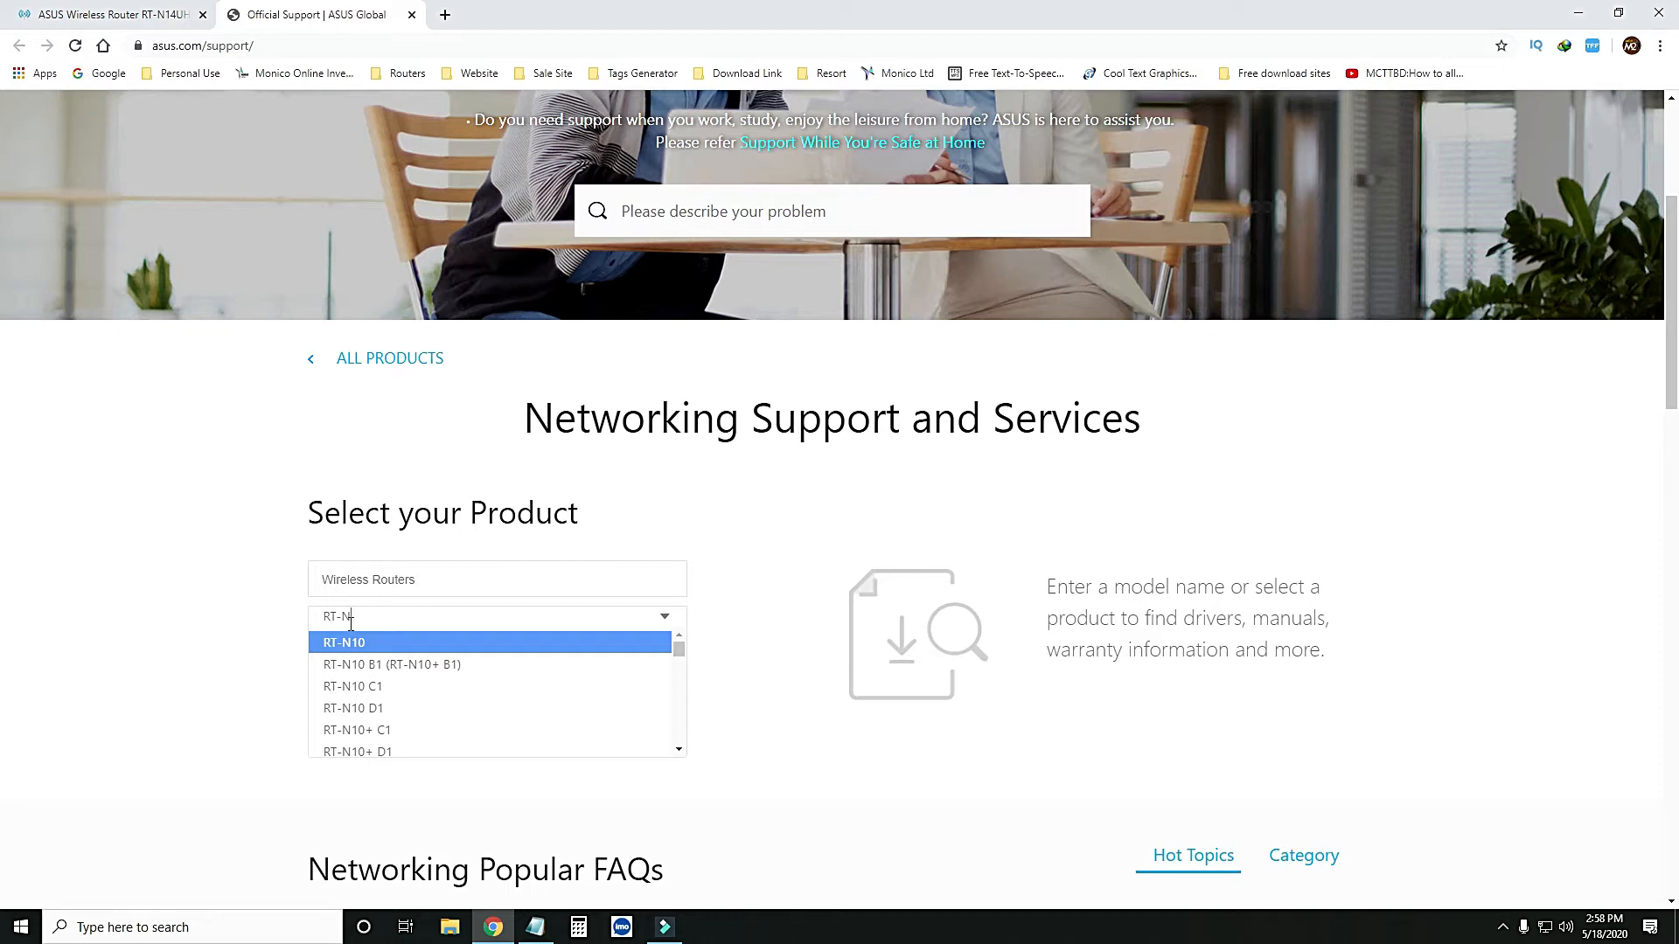
type("14")
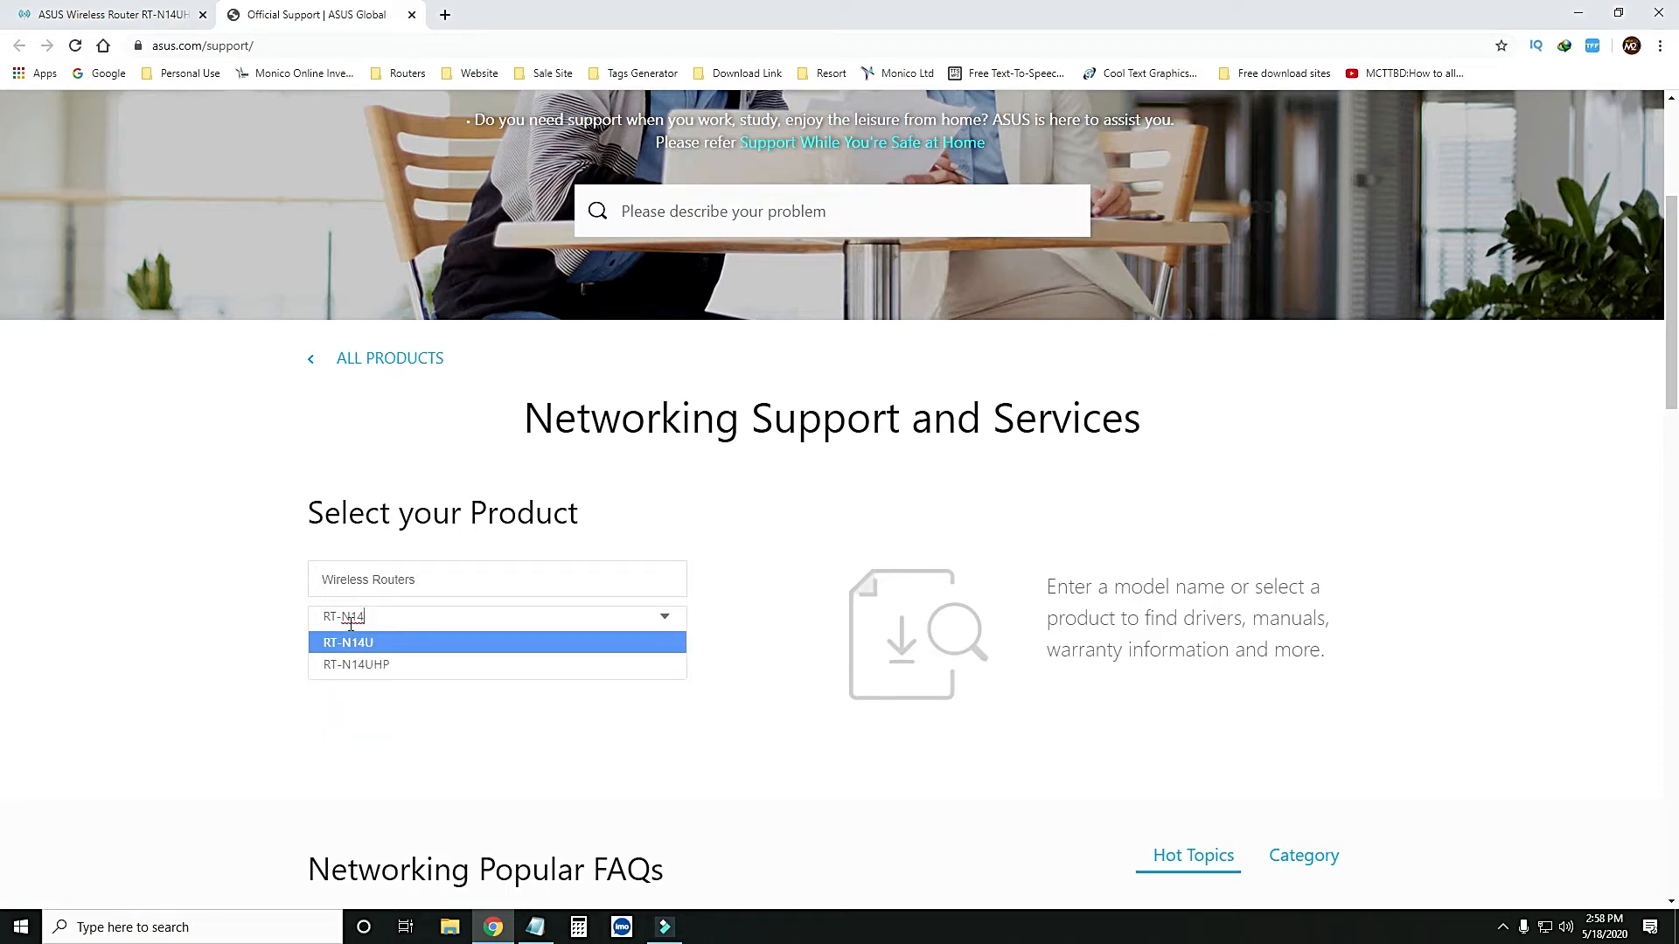
left_click(381, 667)
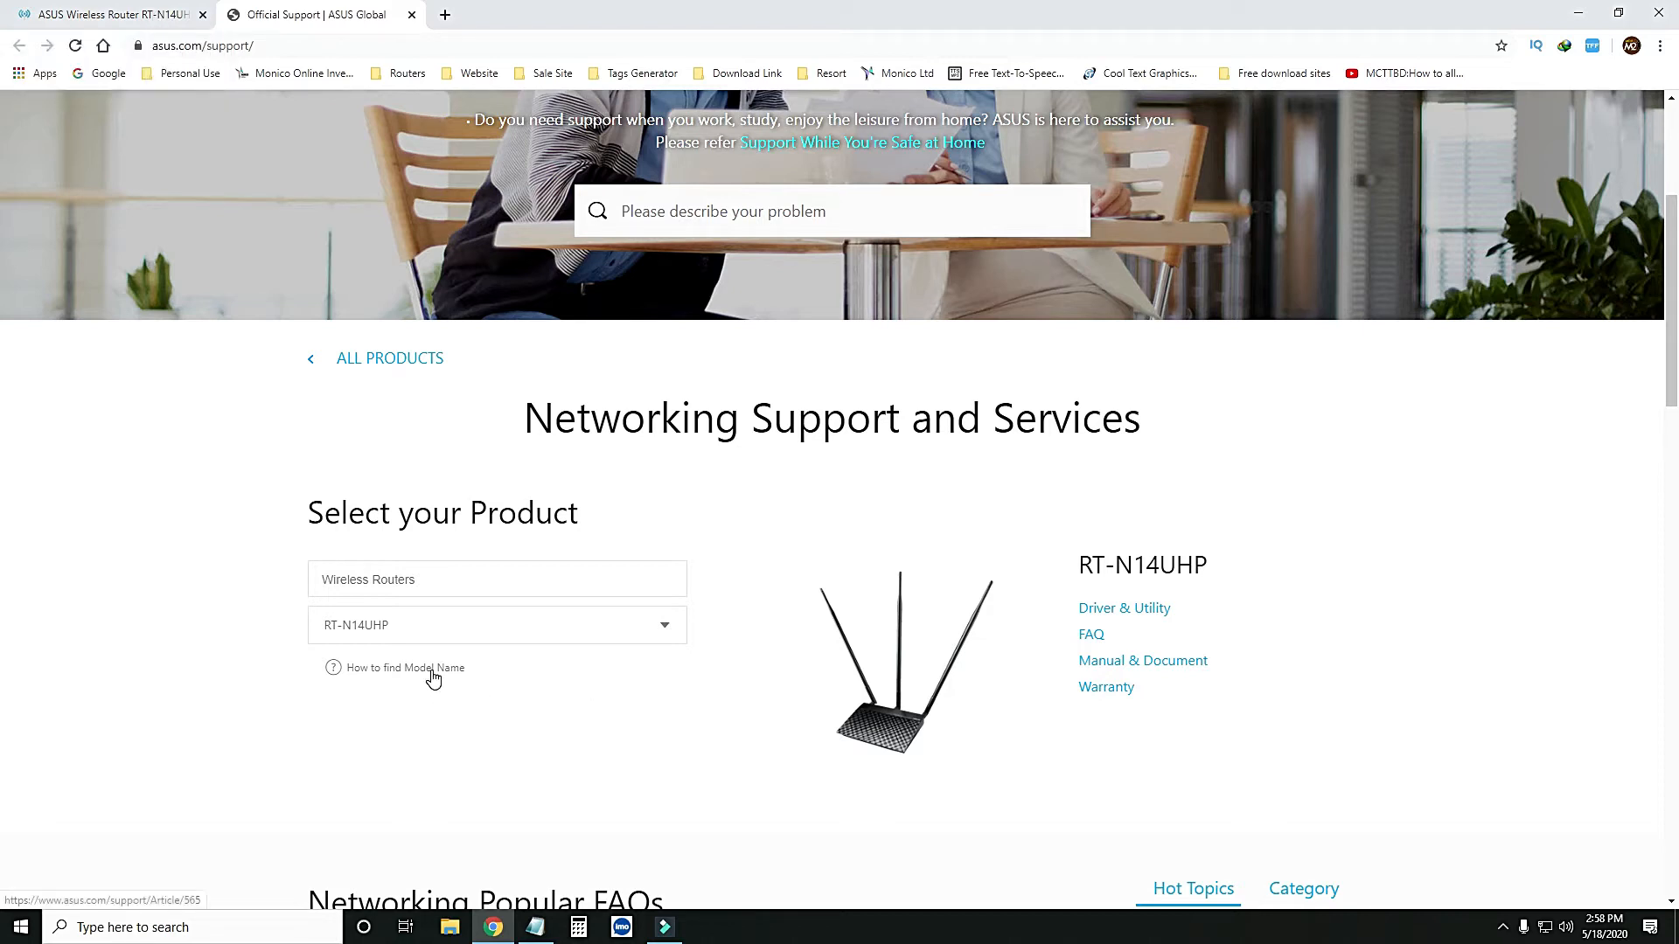
scroll(711, 787, "down", 3)
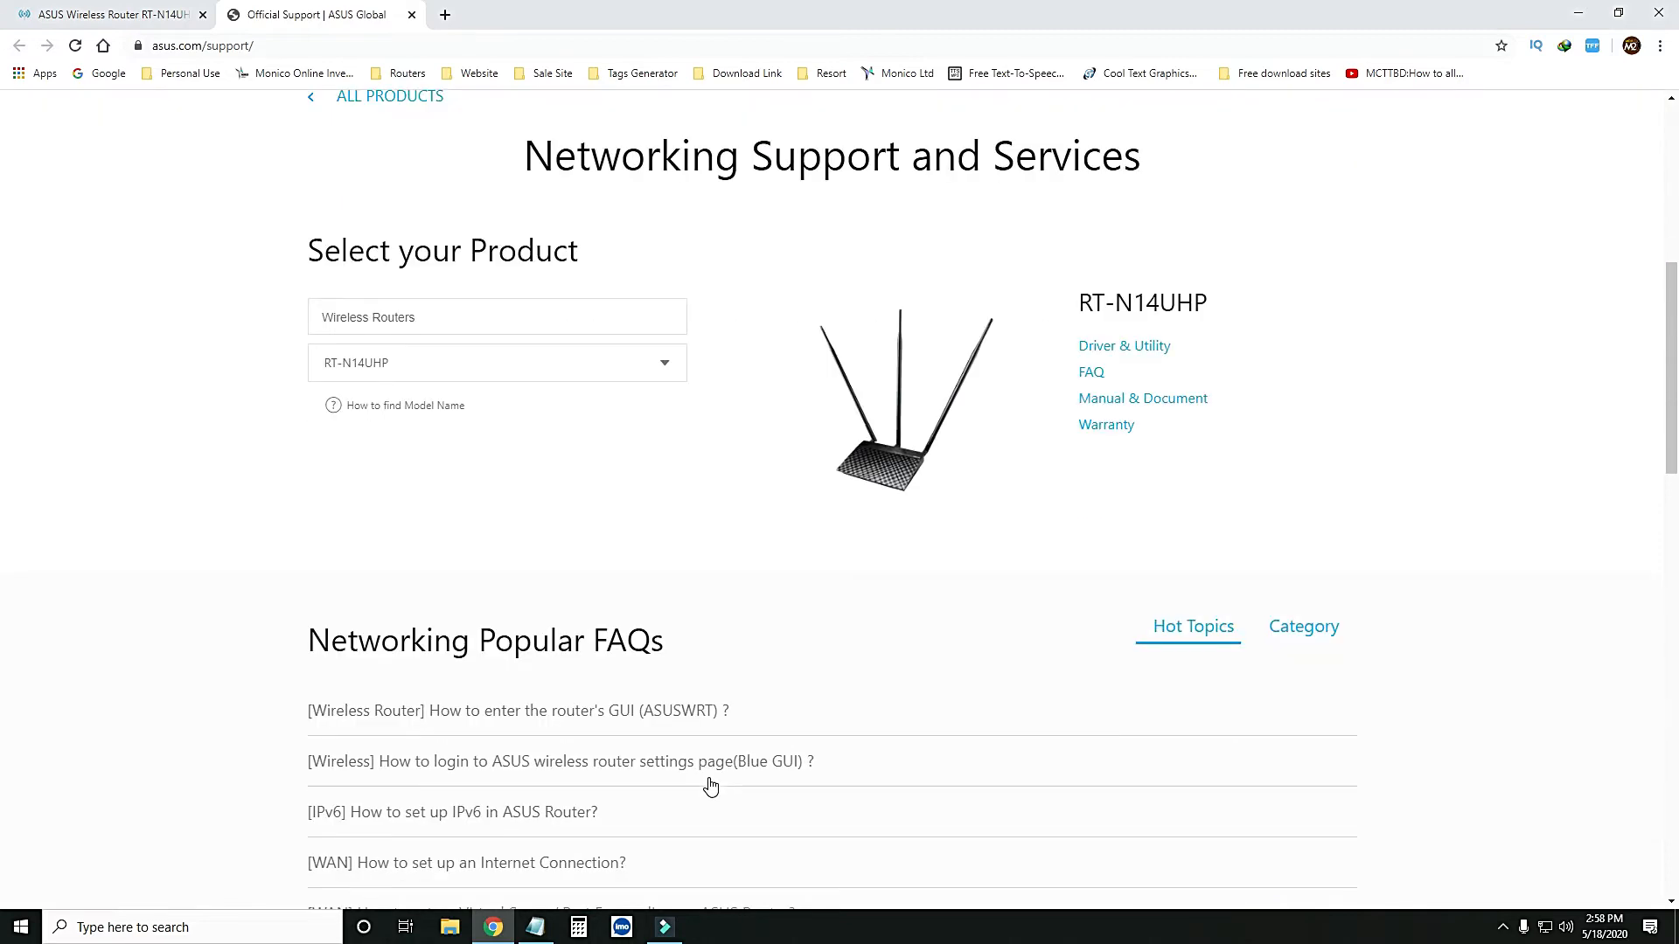
- Open the RT-N14UHP Driver & Utility support page and display its BIOS & FIRMWARE downloads
left_click(1115, 348)
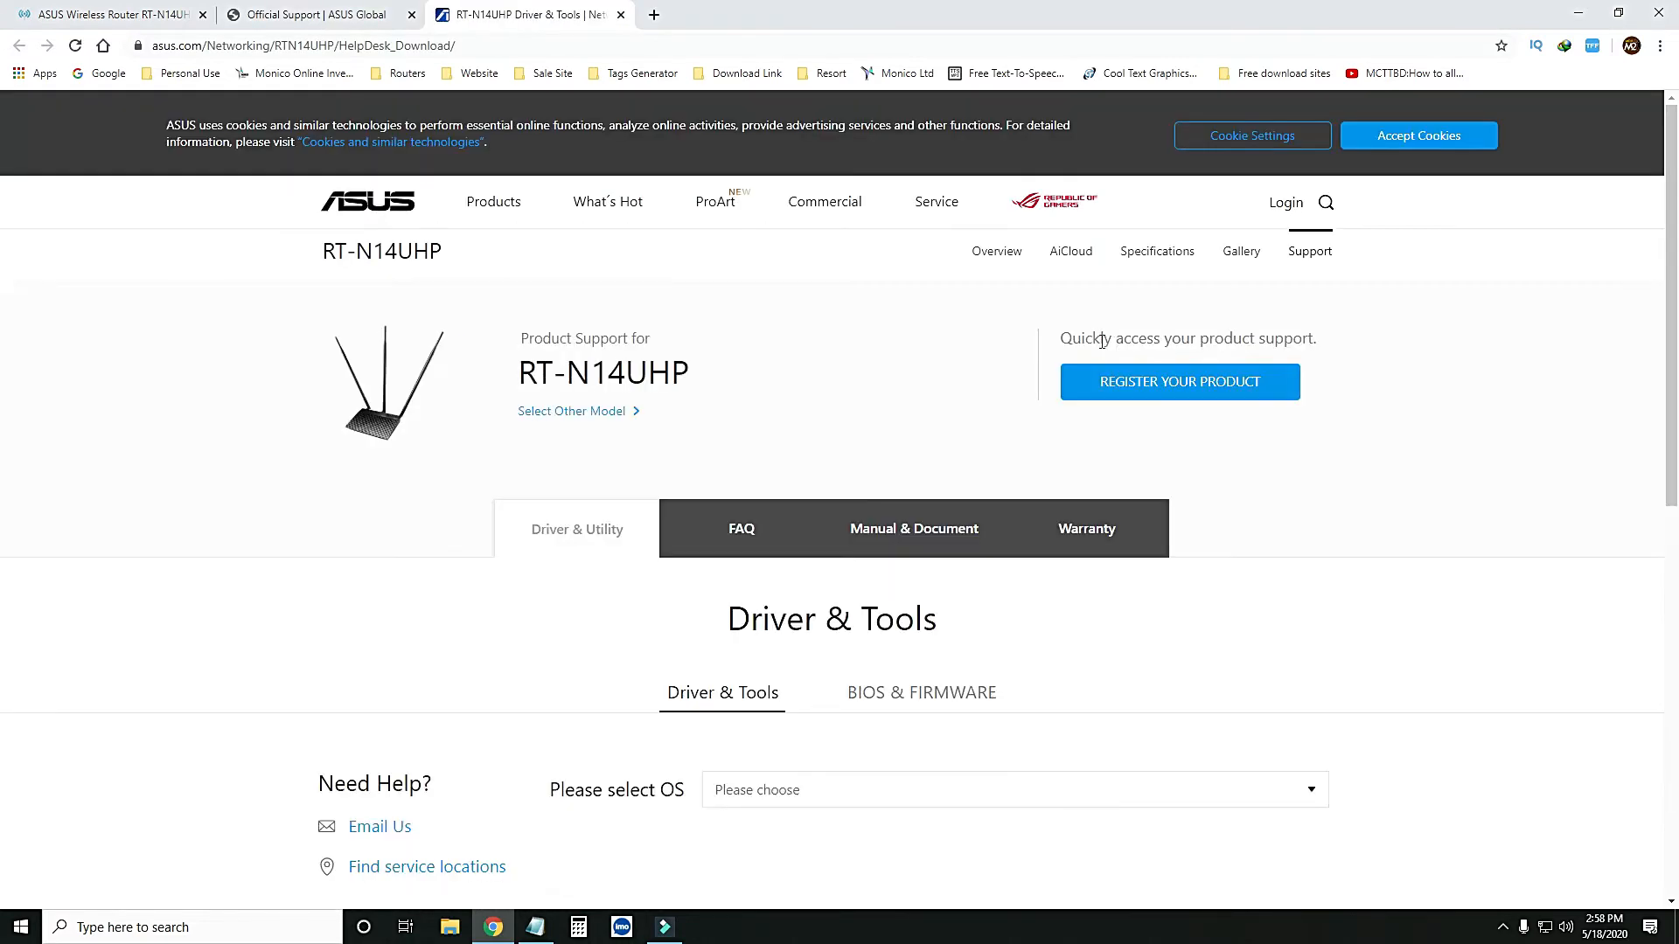
scroll(705, 622, "down", 4)
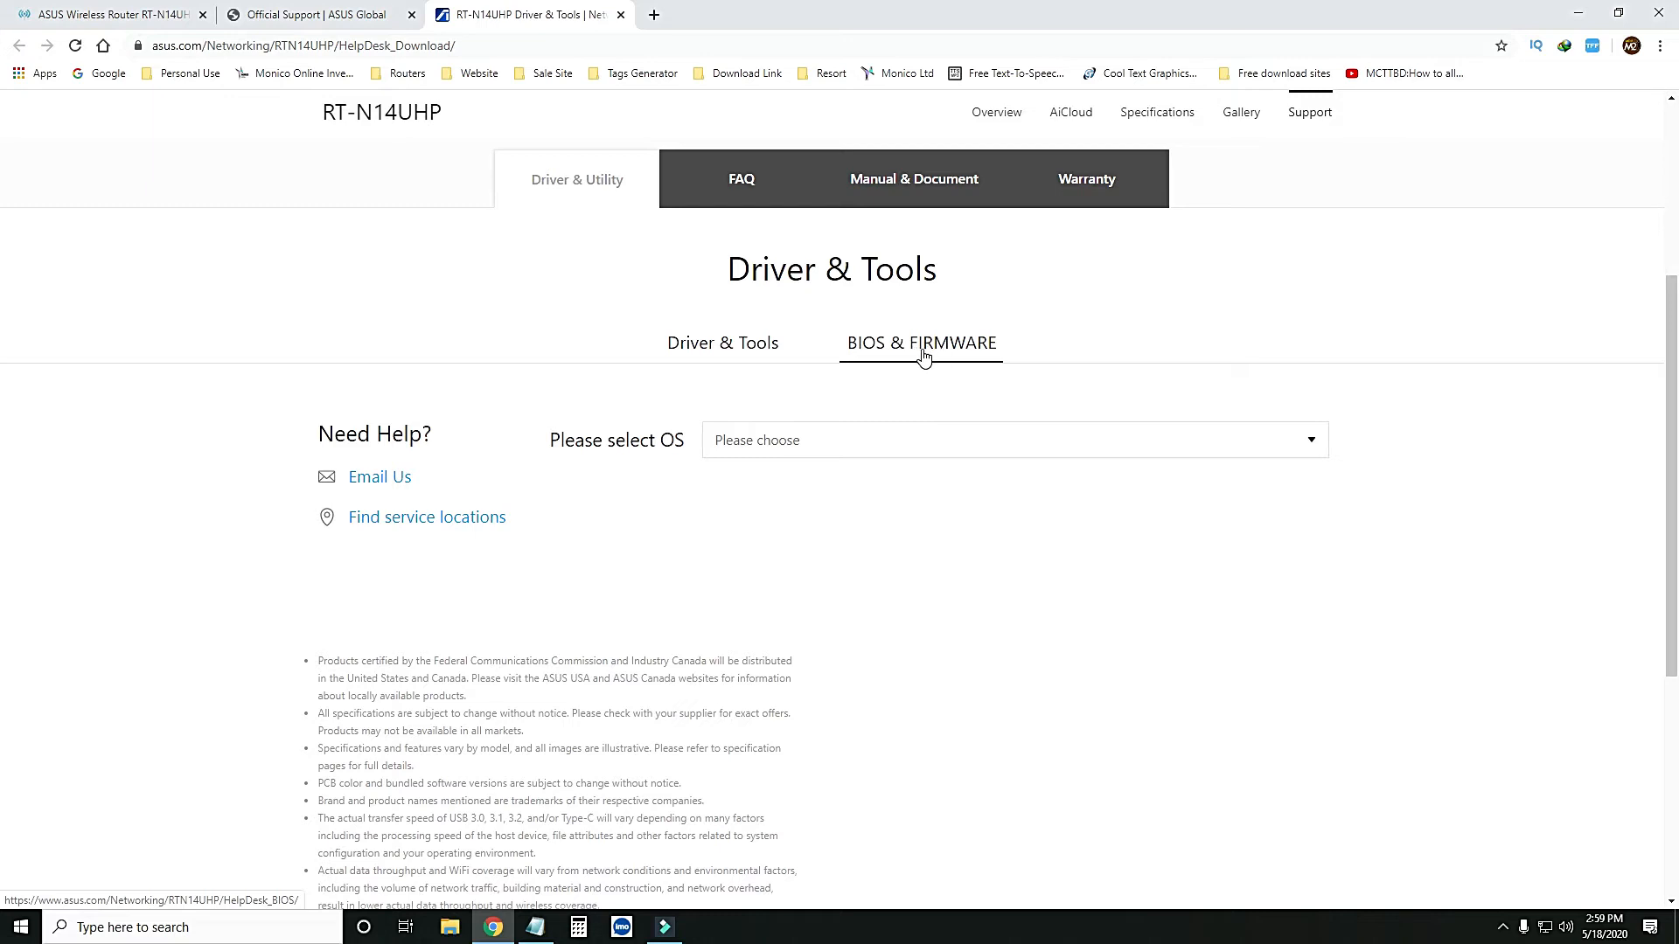
left_click(924, 350)
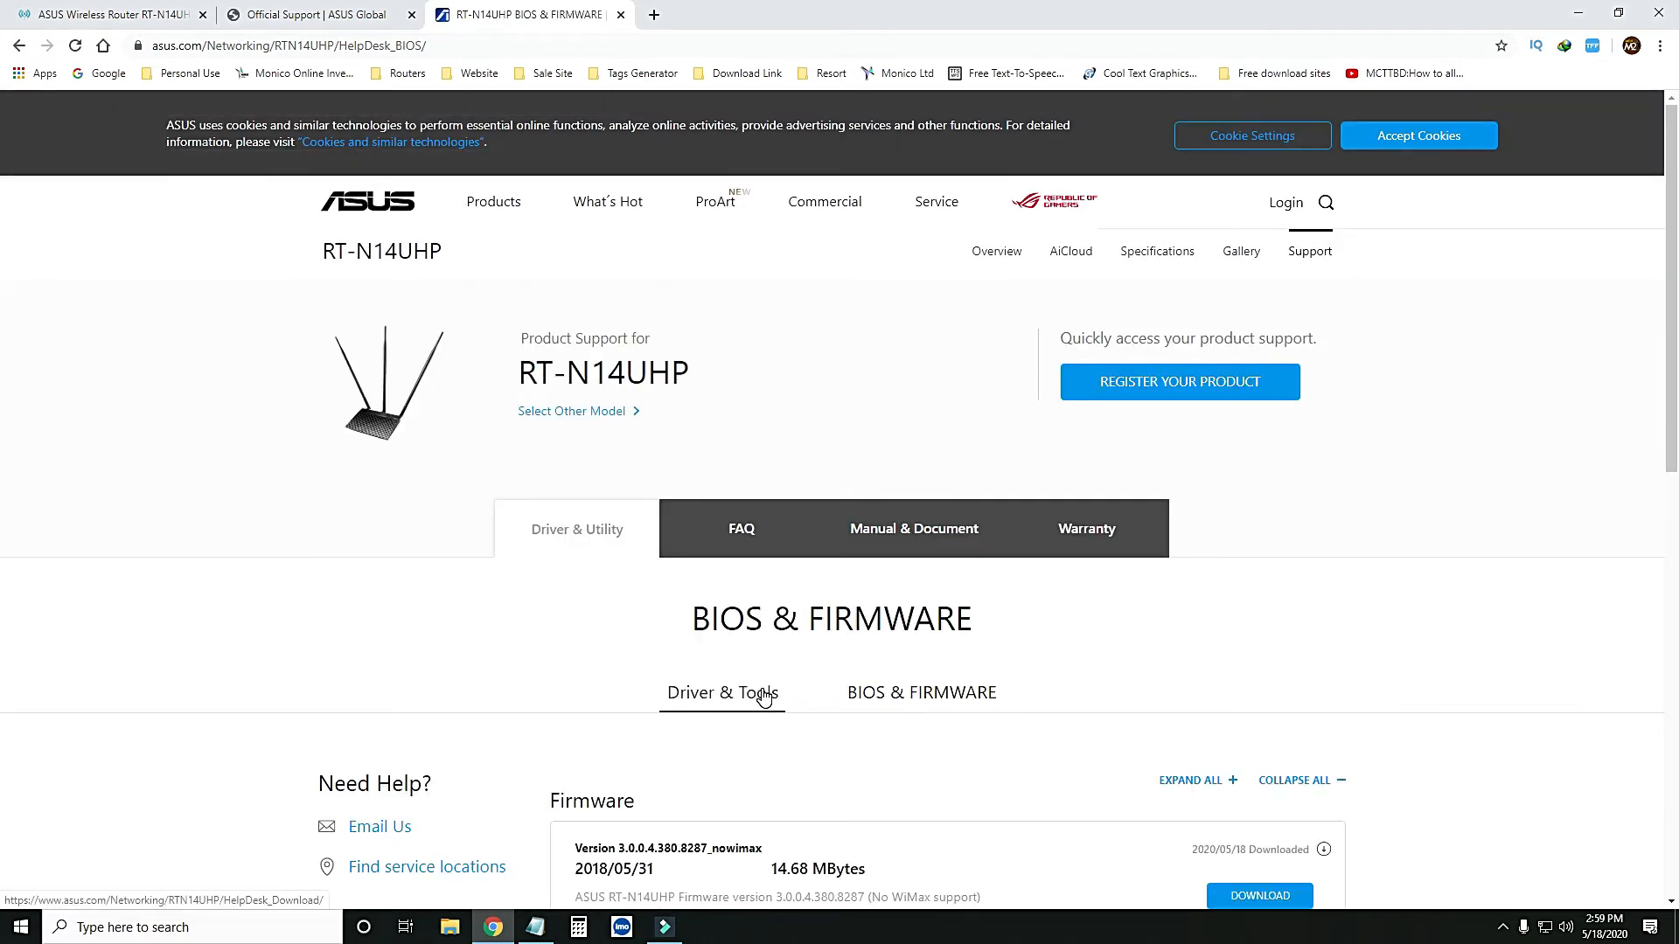
scroll(763, 695, "down", 2)
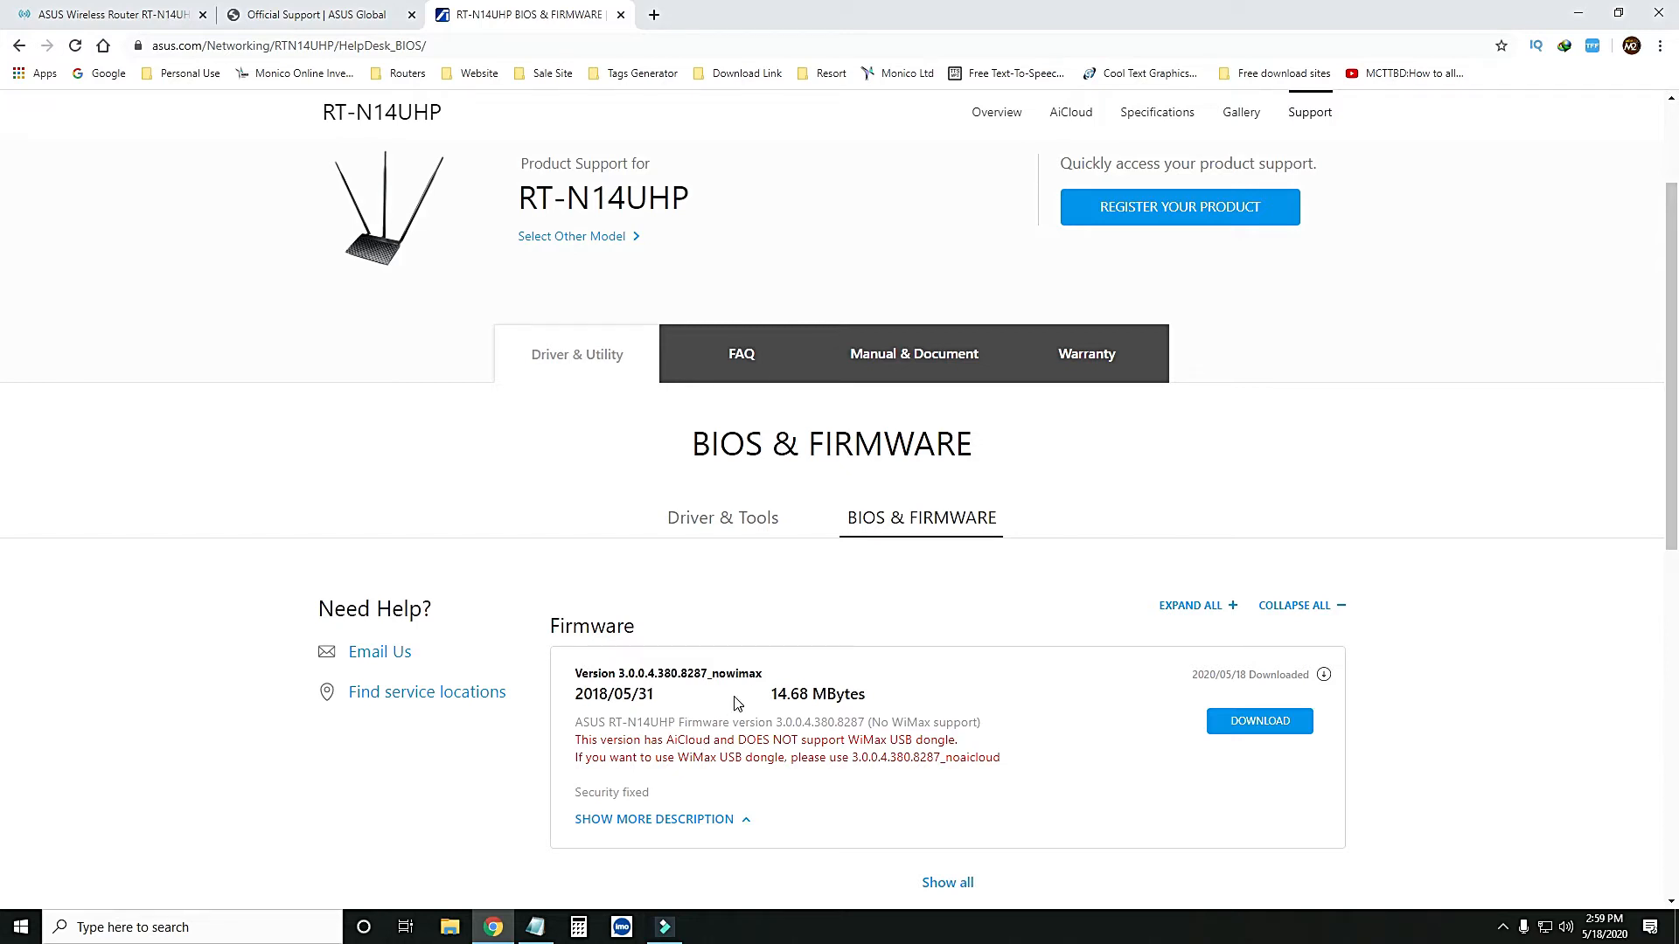
- Compare the listed firmware's version and release date with the version numbers noted in Notepad
double_click(581, 675)
left_click_drag(642, 670, 772, 674)
left_click(774, 673)
triple_click(770, 679)
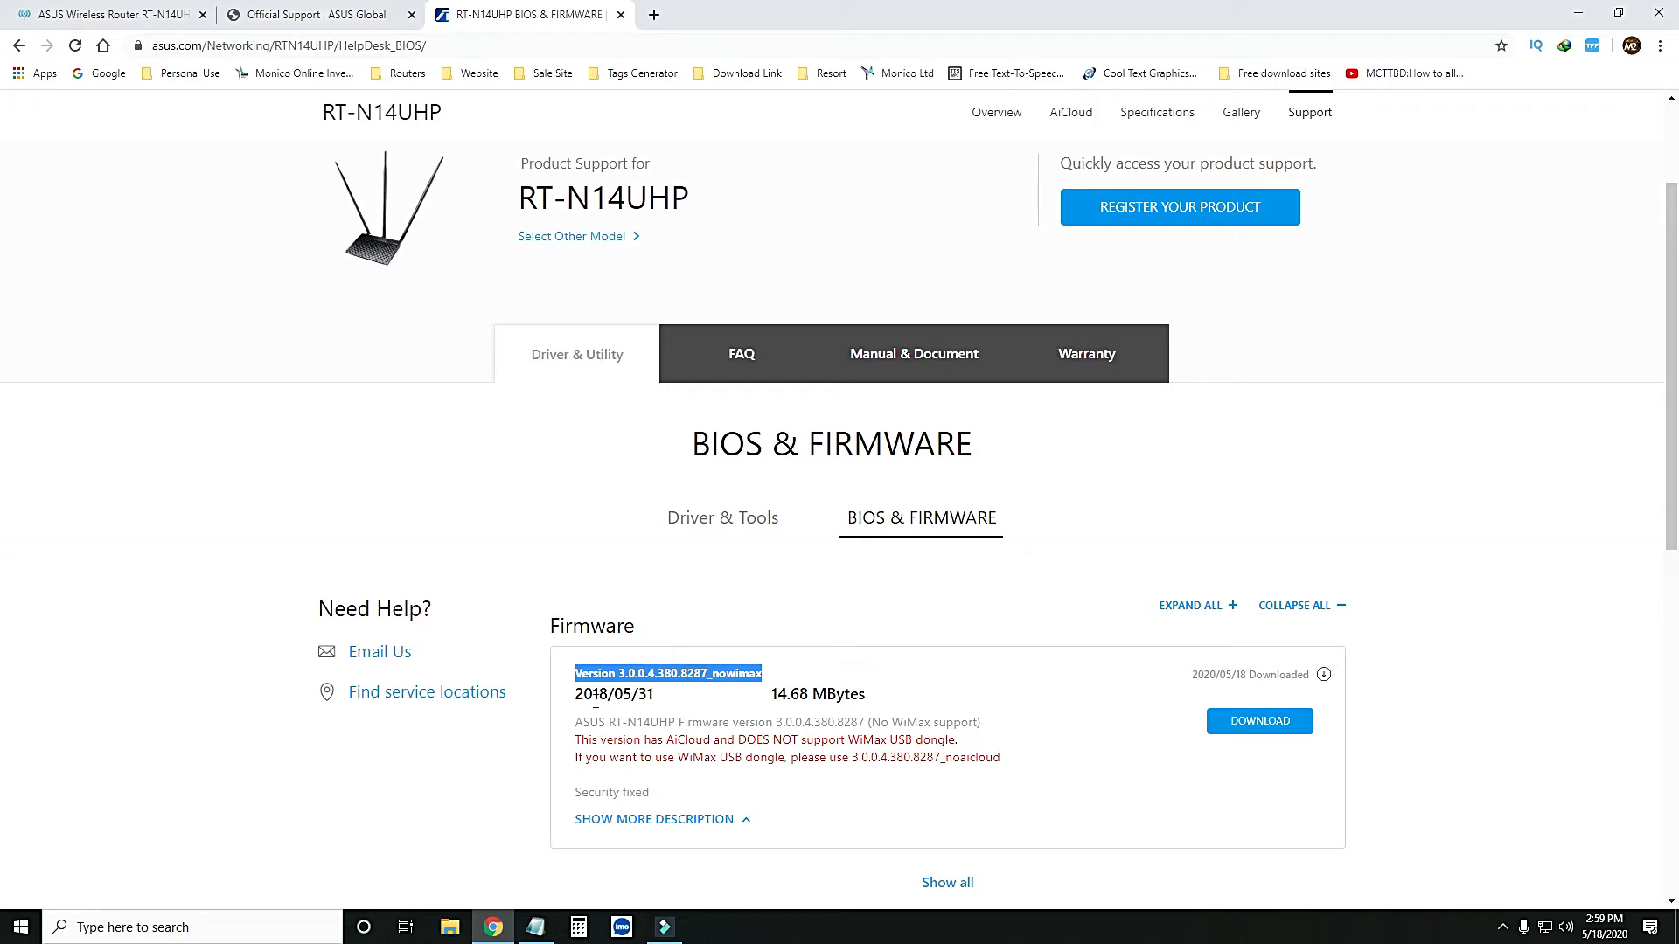
left_click_drag(579, 697, 663, 699)
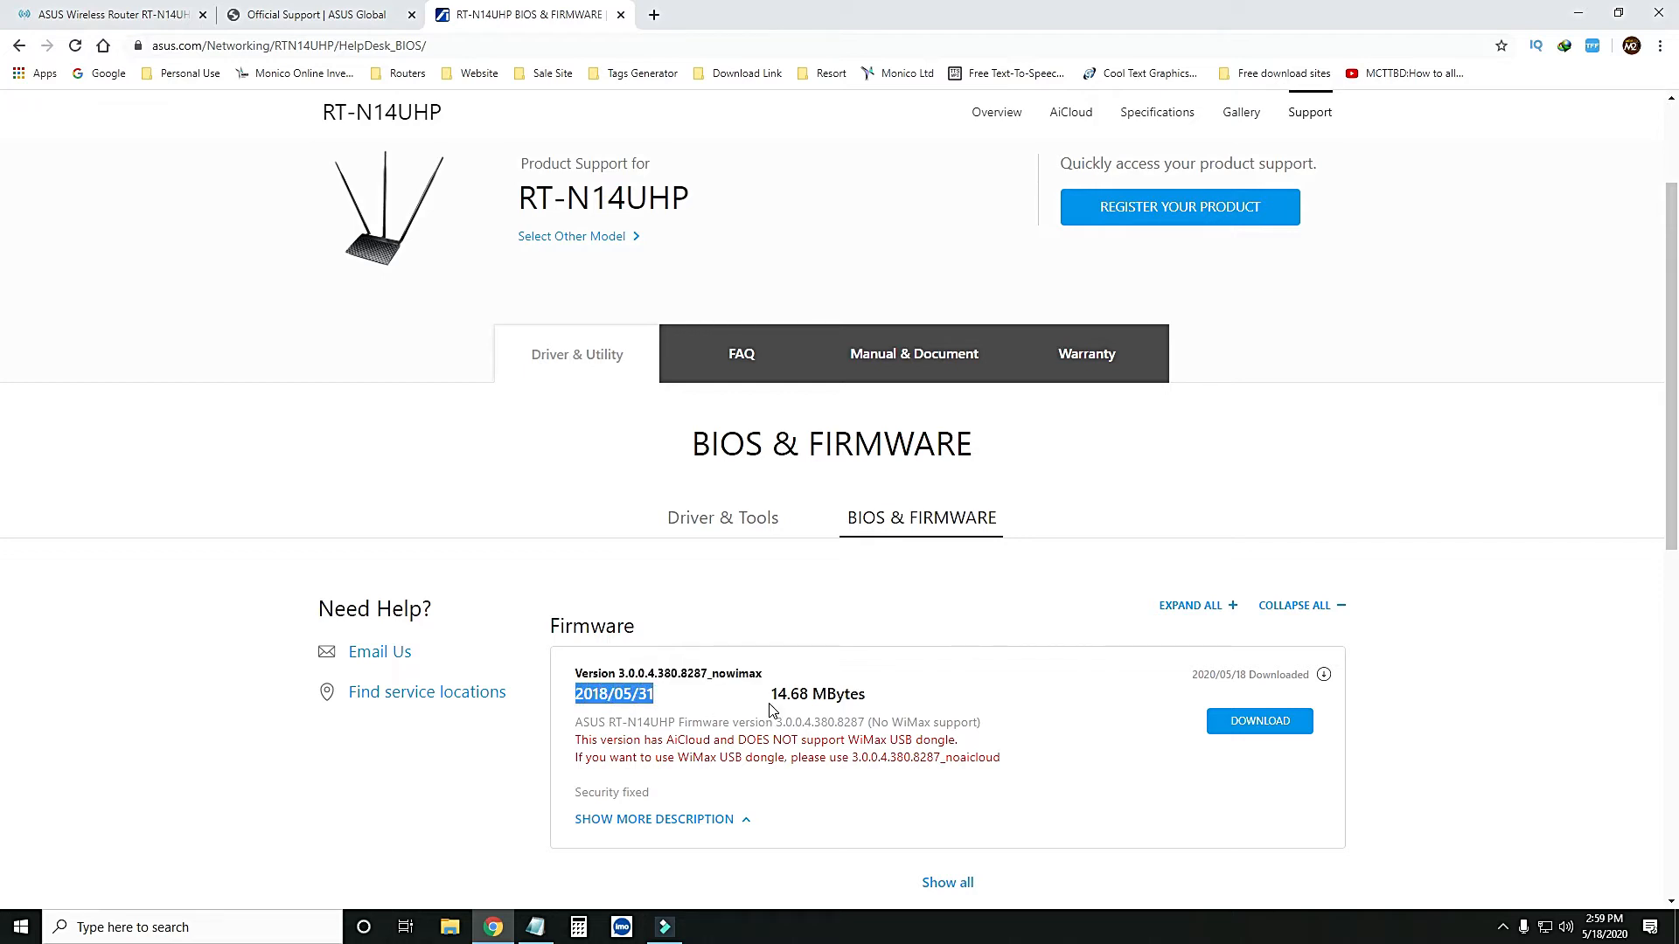
key("alt+Tab")
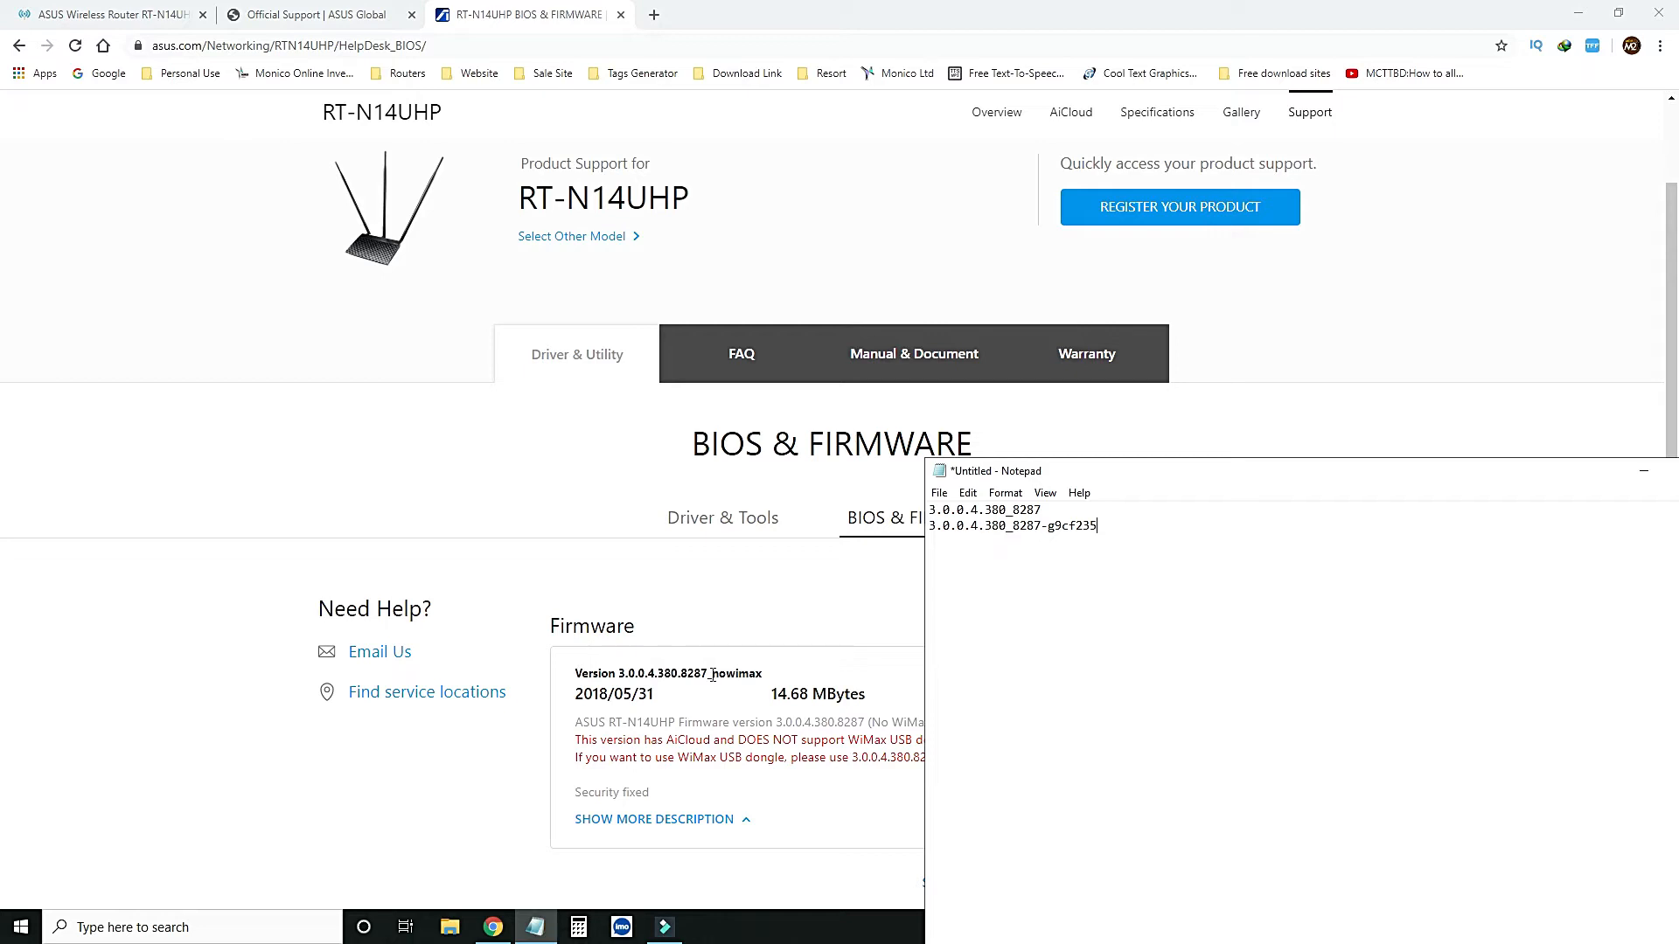
left_click_drag(712, 673, 766, 669)
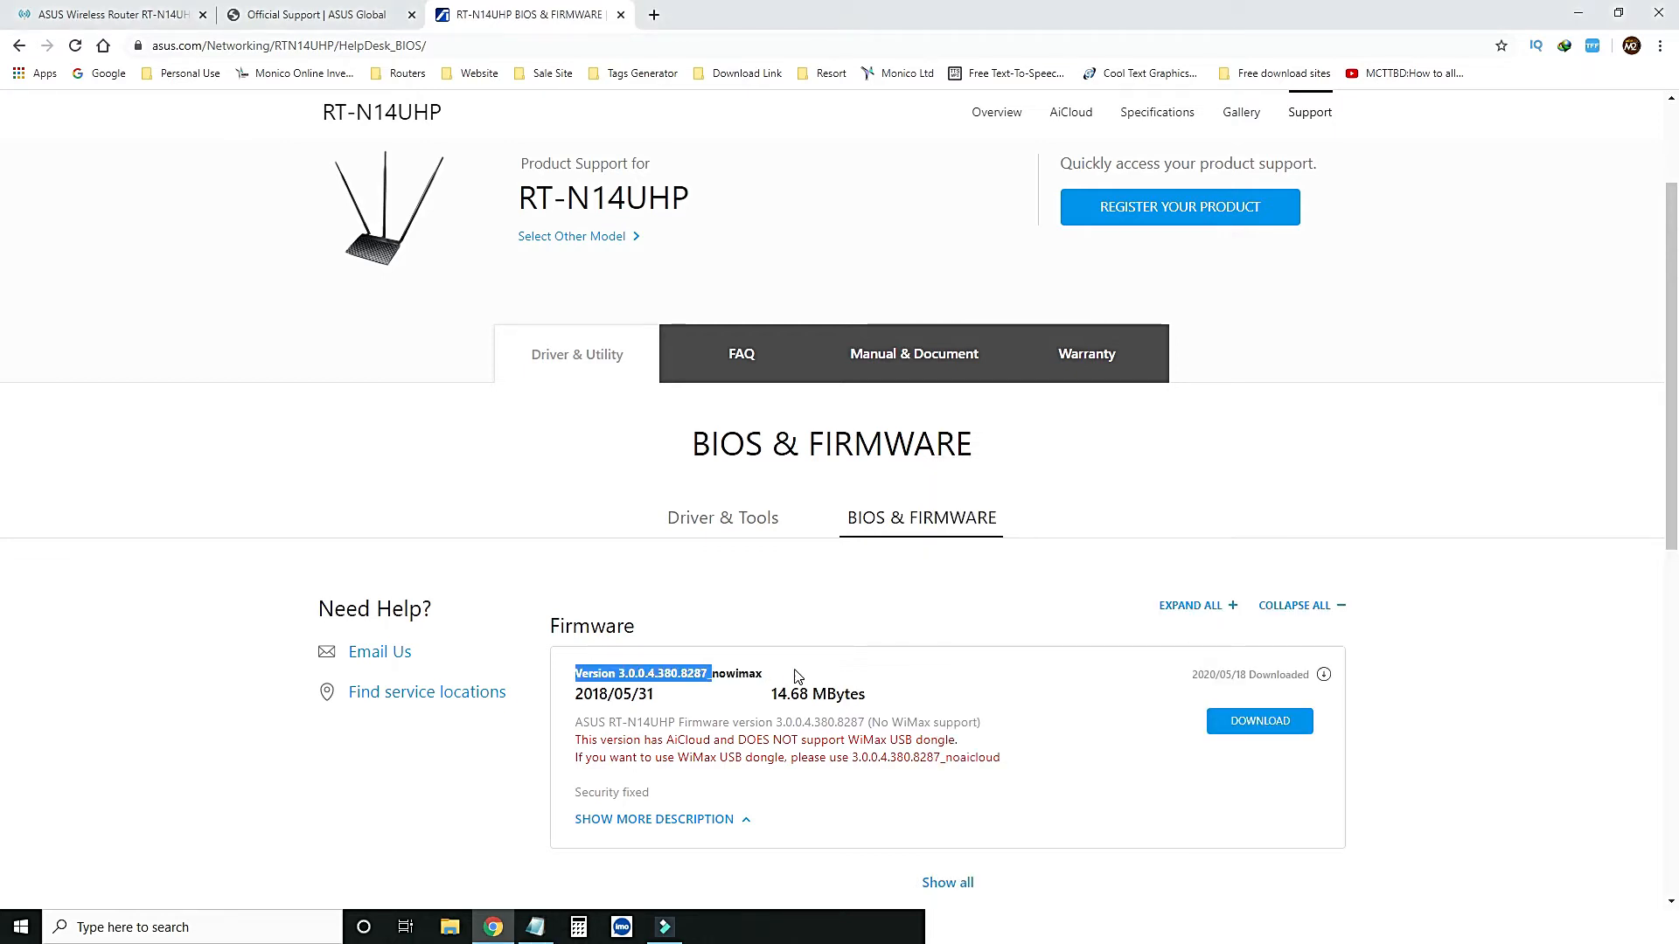
left_click(797, 669)
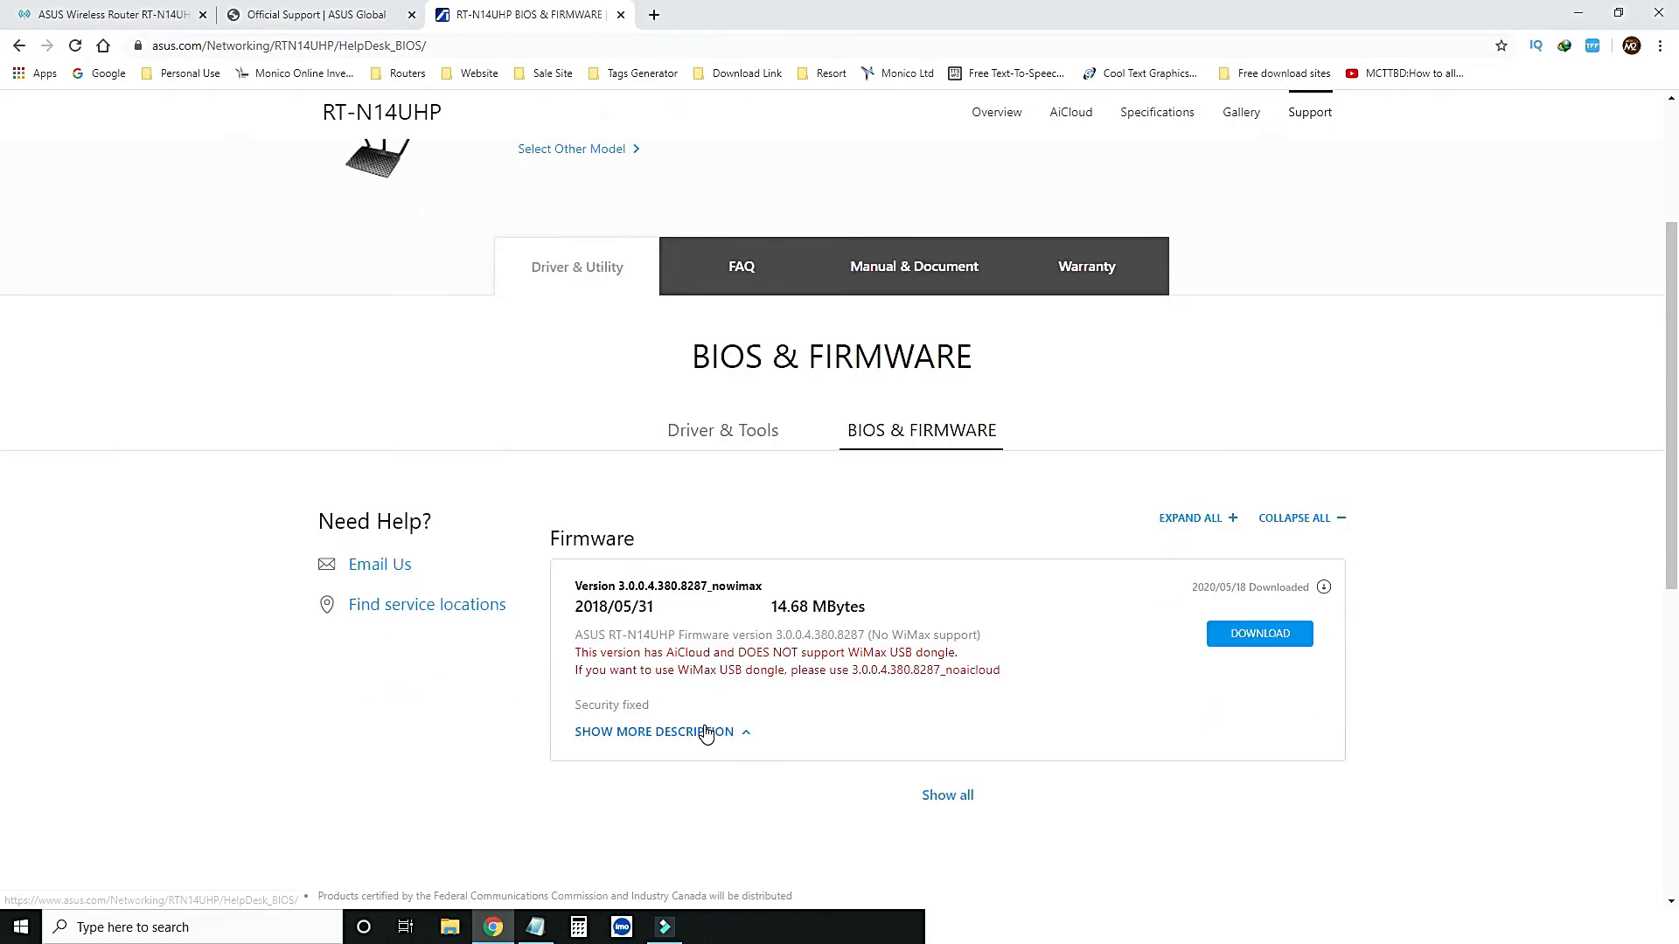
- Read the listed firmware's AiCloud and WiMax USB dongle notes and its full security fix description
scroll(708, 722, "down", 1)
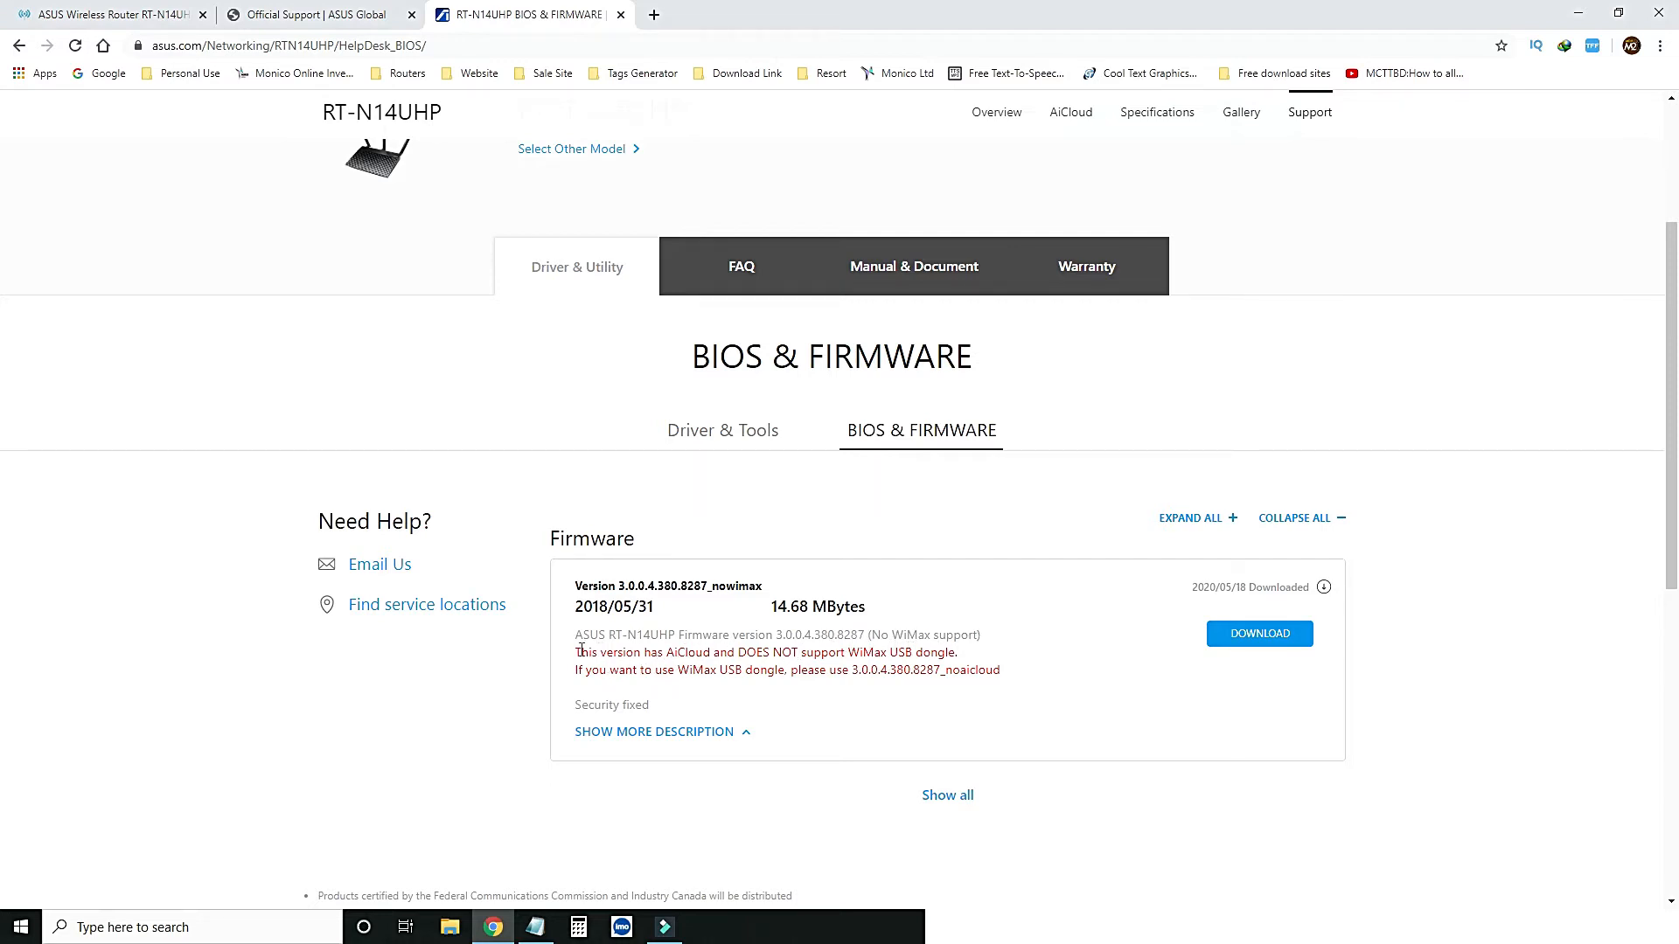
left_click_drag(575, 652, 1010, 671)
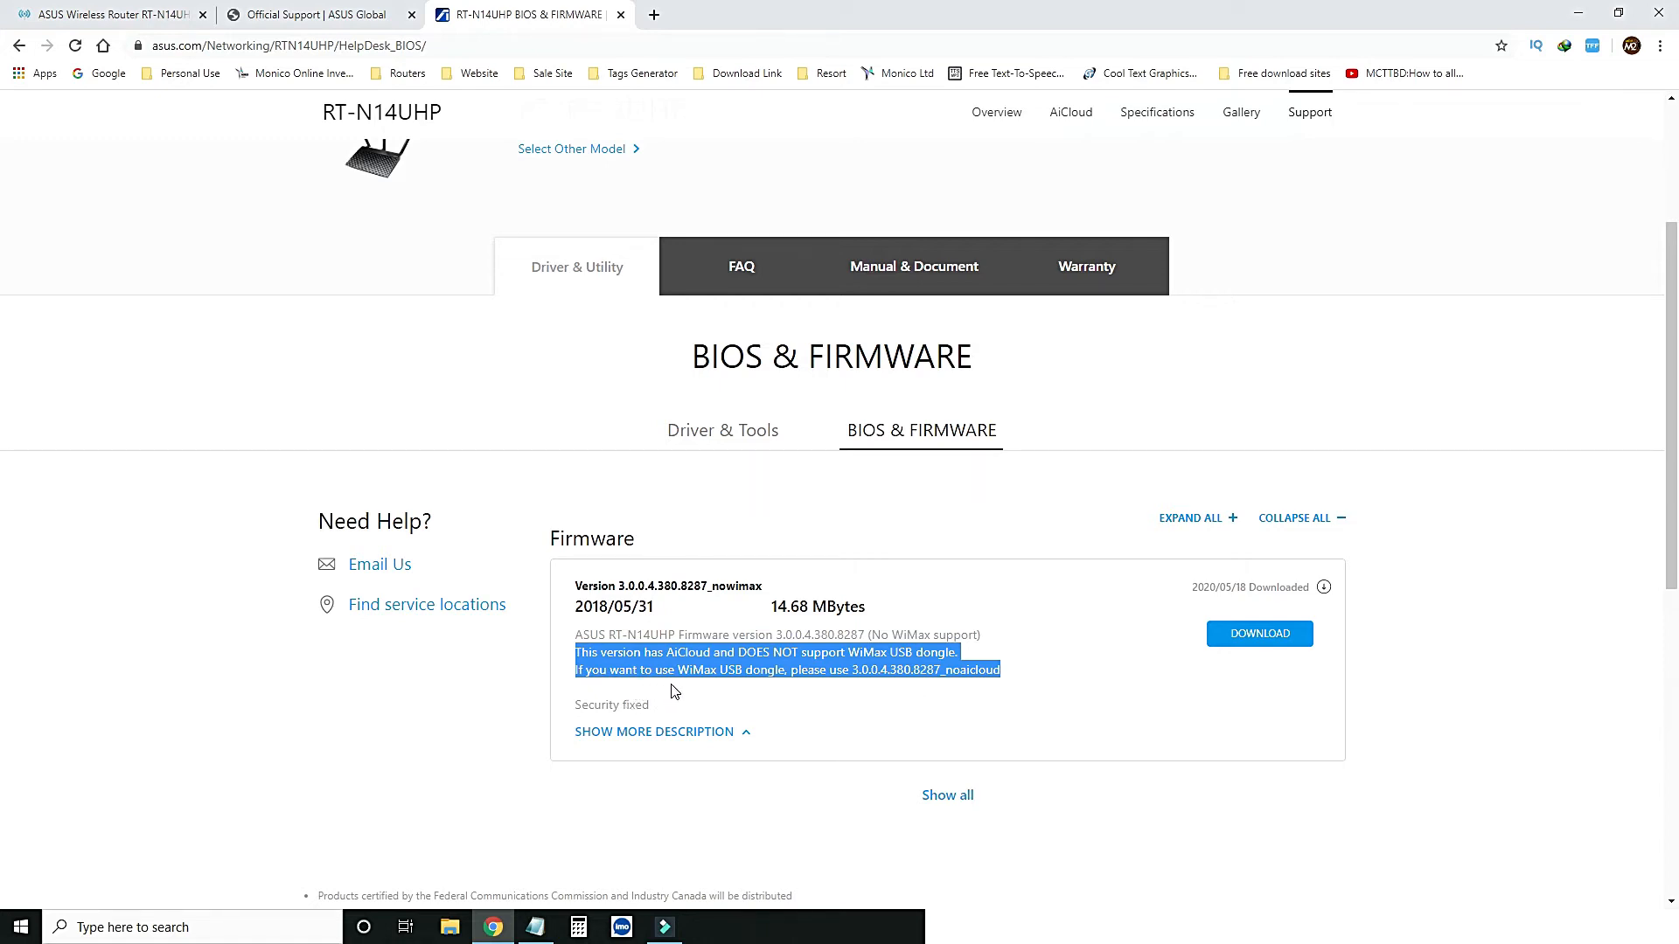
left_click(947, 697)
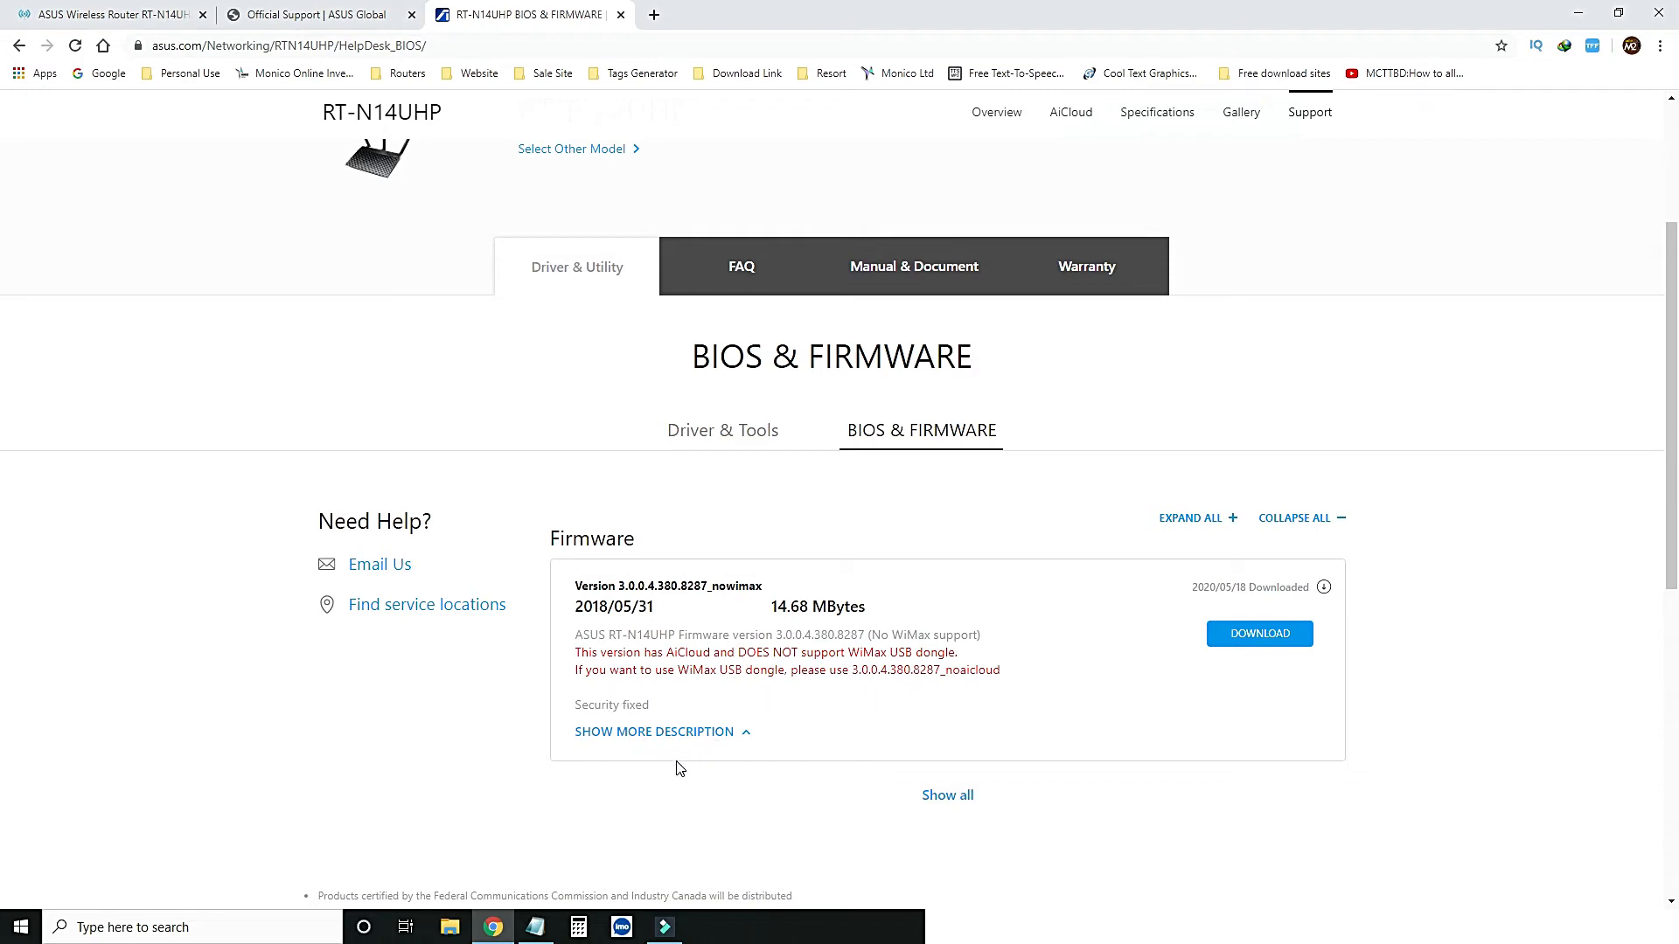
left_click(702, 733)
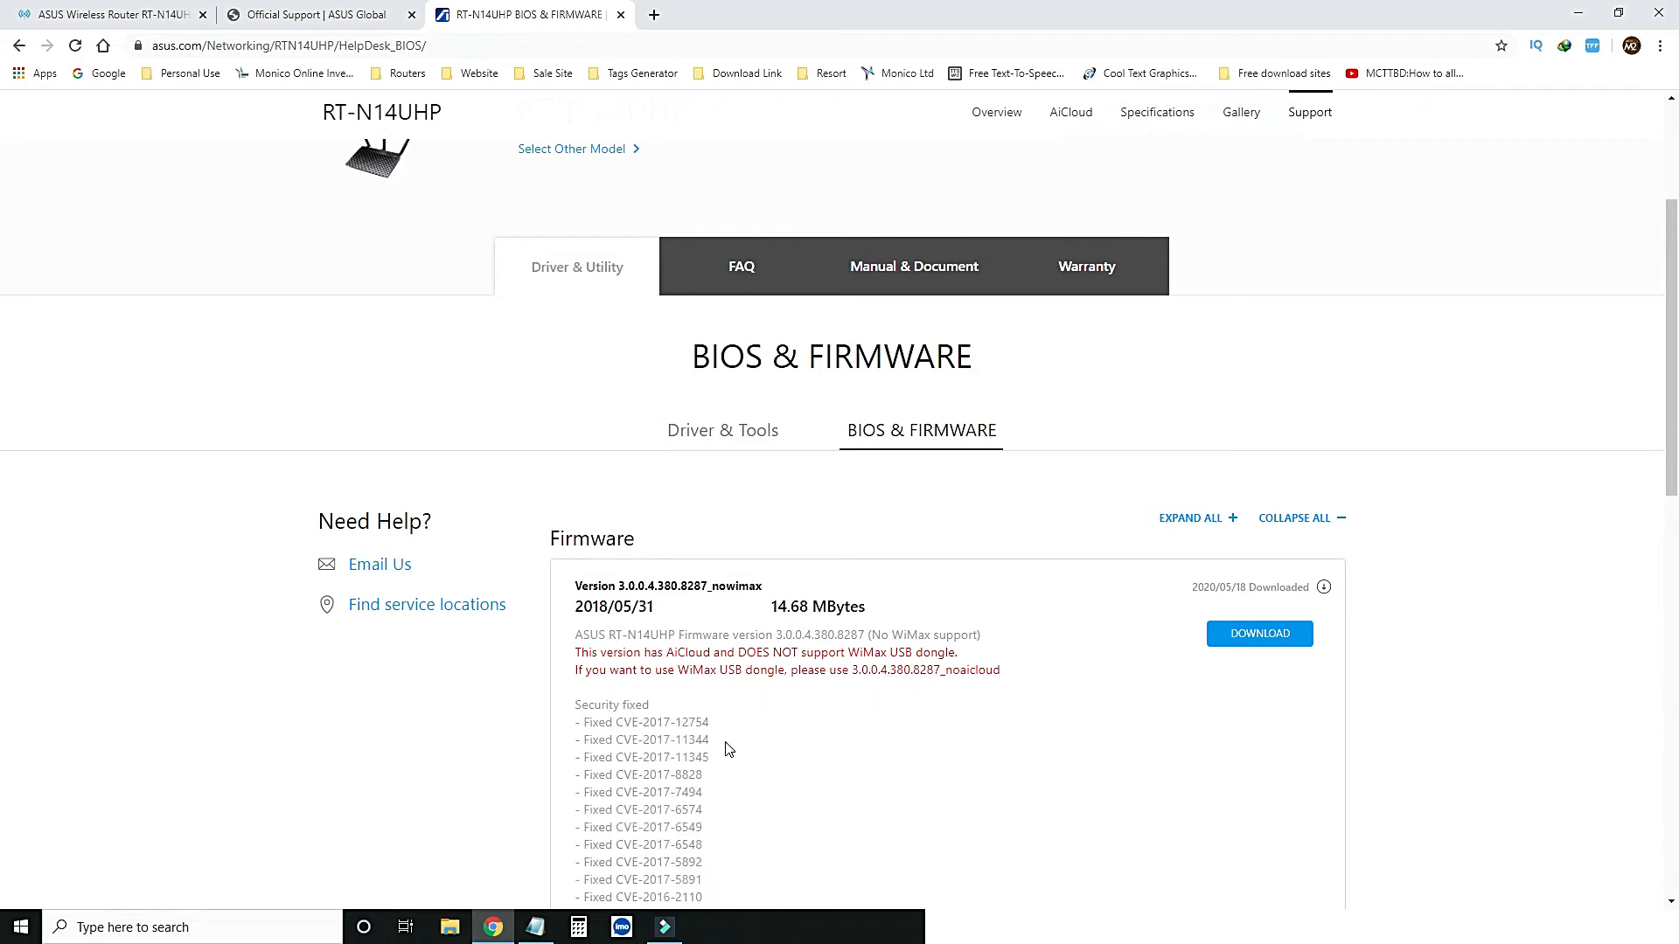
scroll(731, 752, "down", 3)
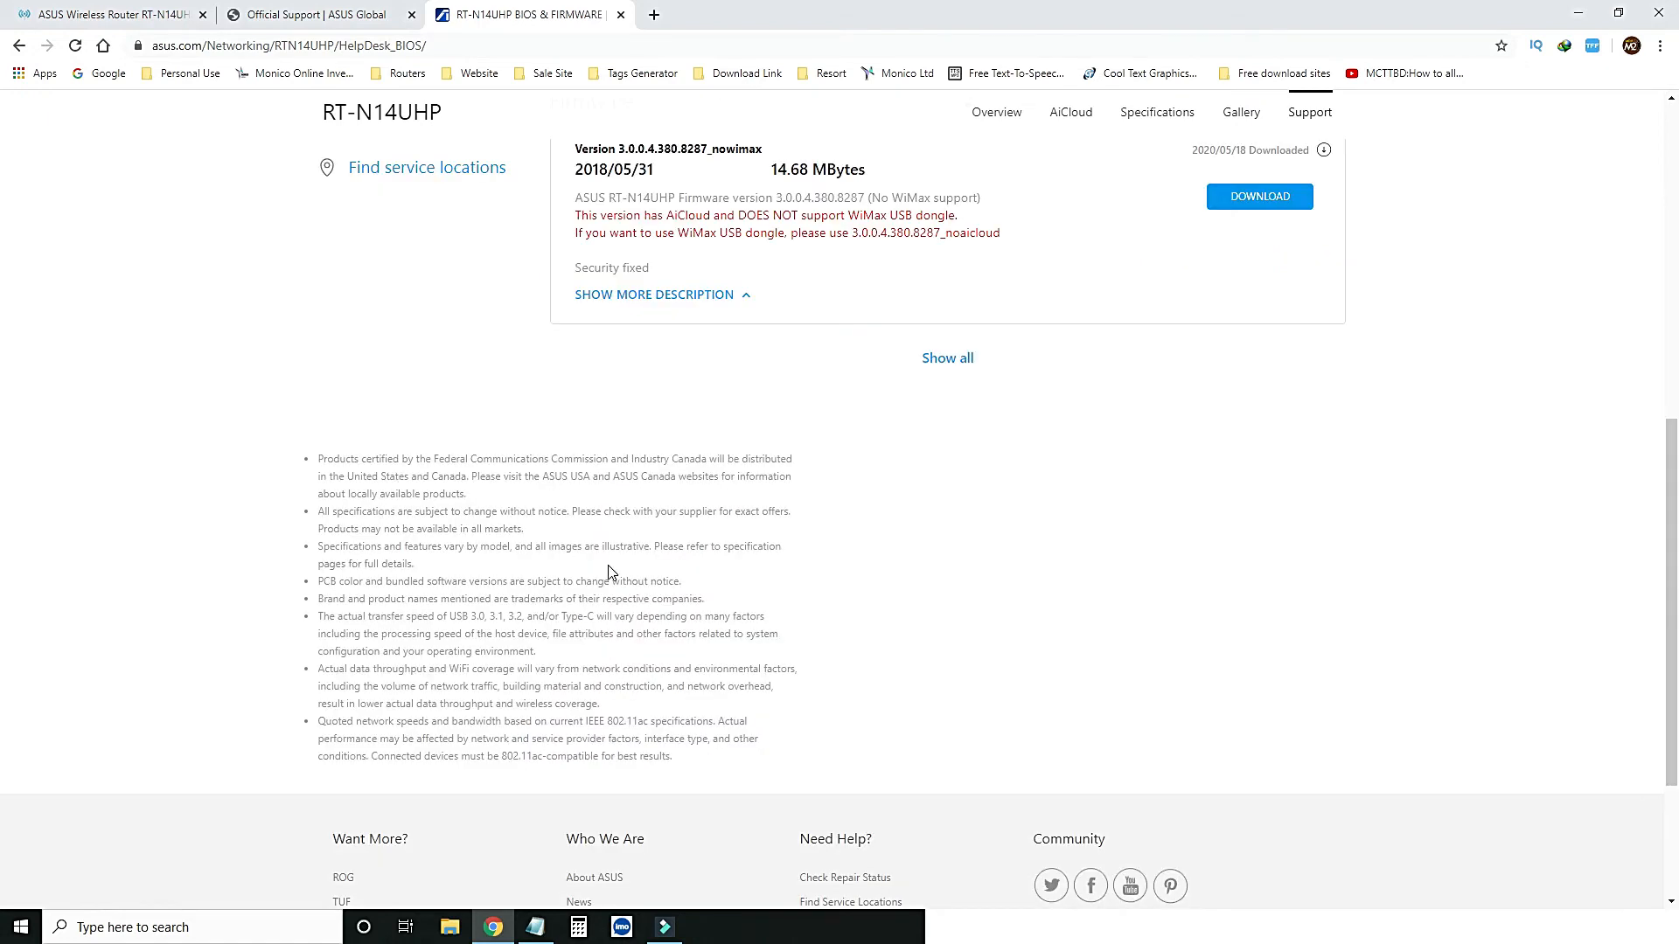
scroll(610, 572, "up", 4)
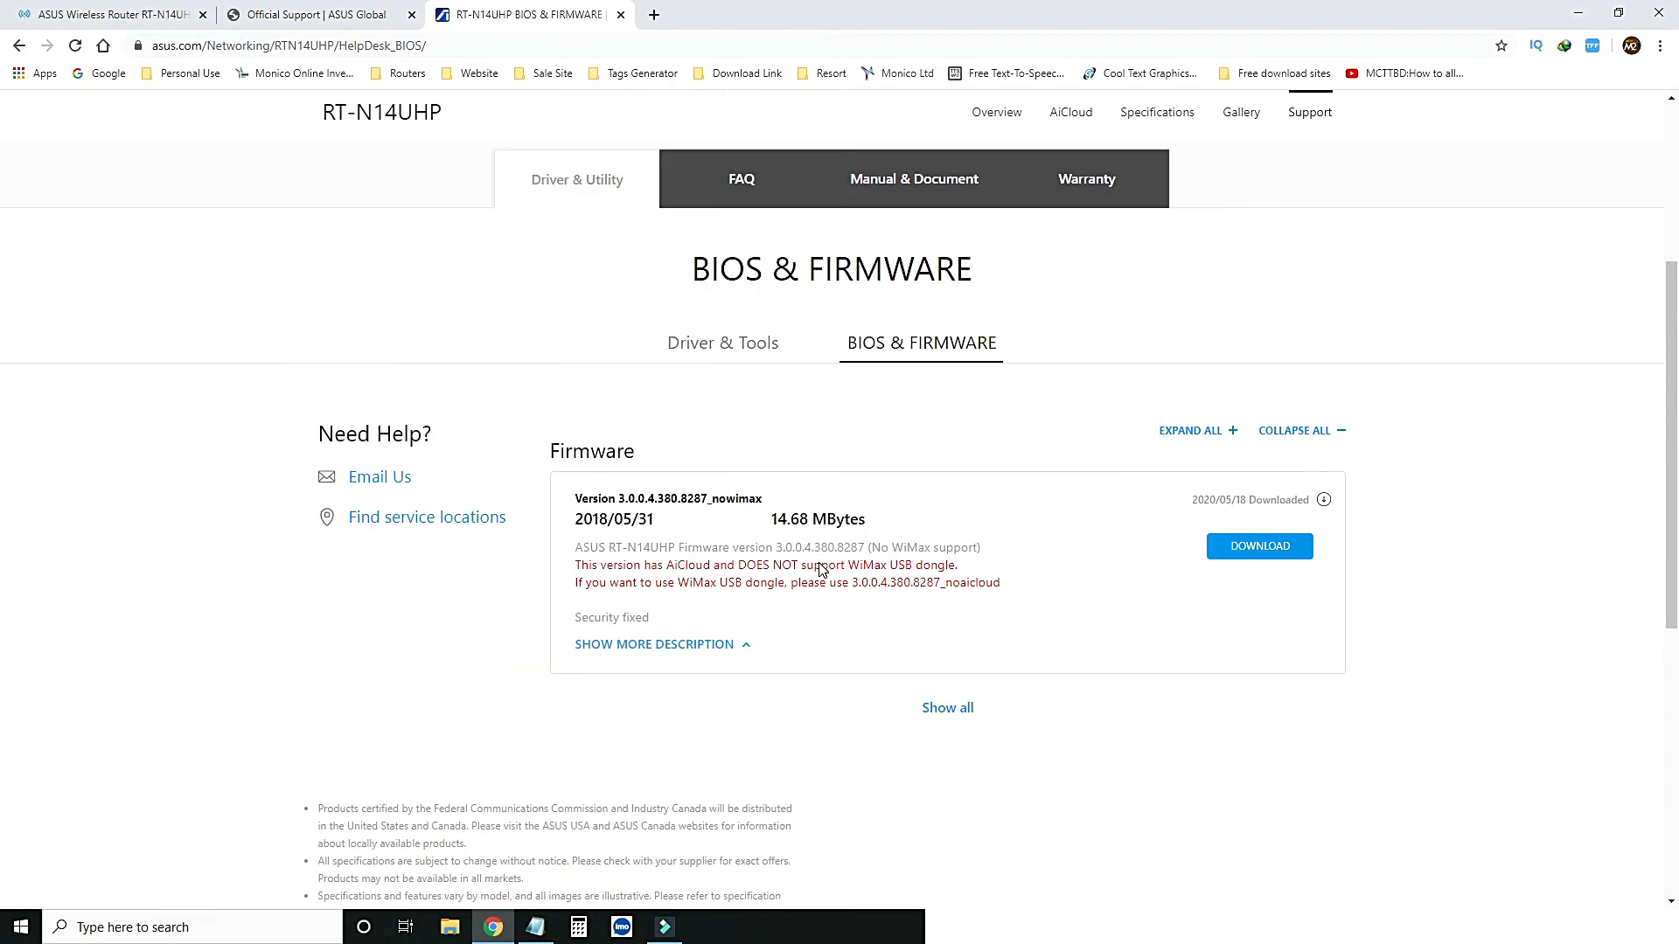
left_click(1248, 551)
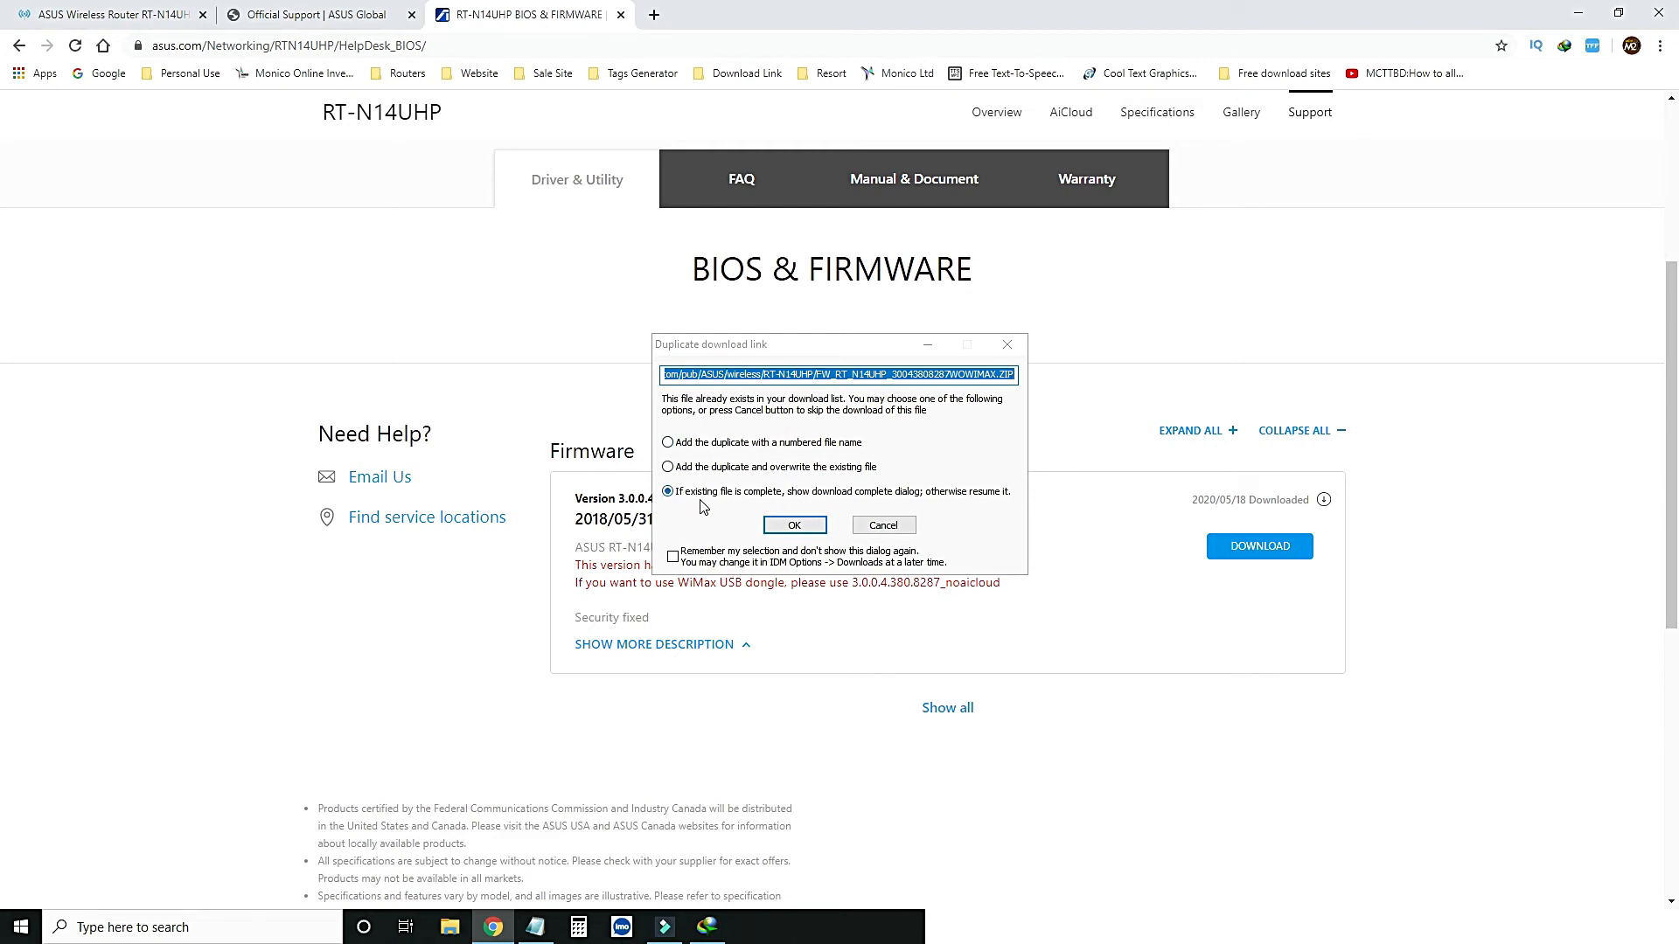
left_click(884, 526)
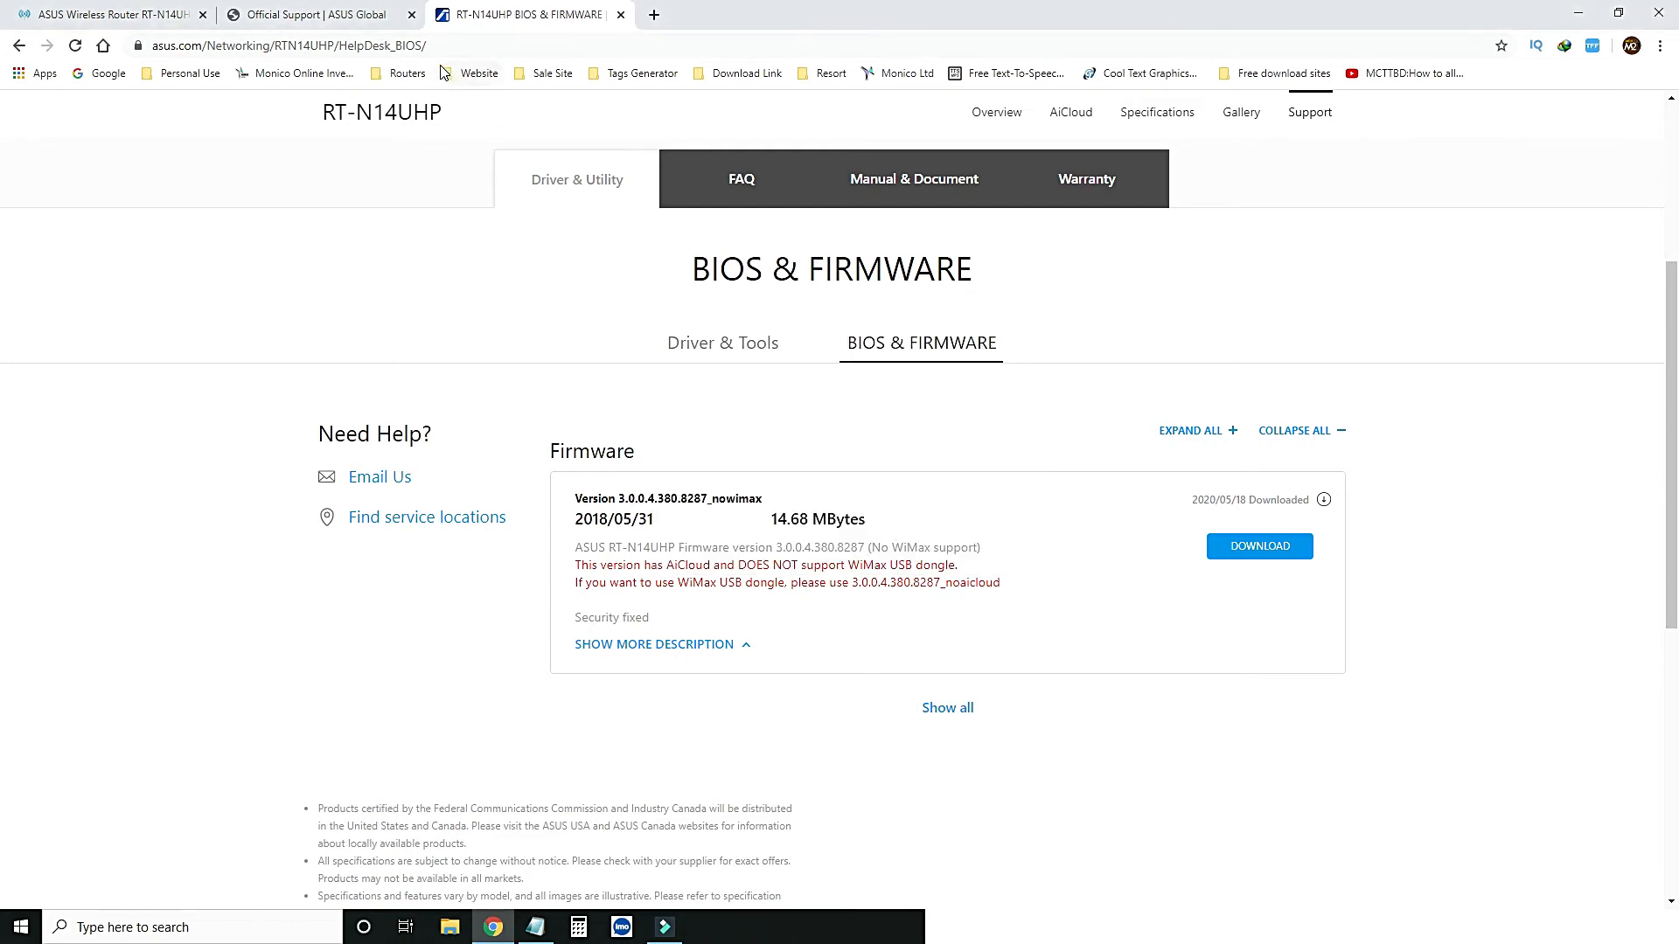
left_click(1578, 12)
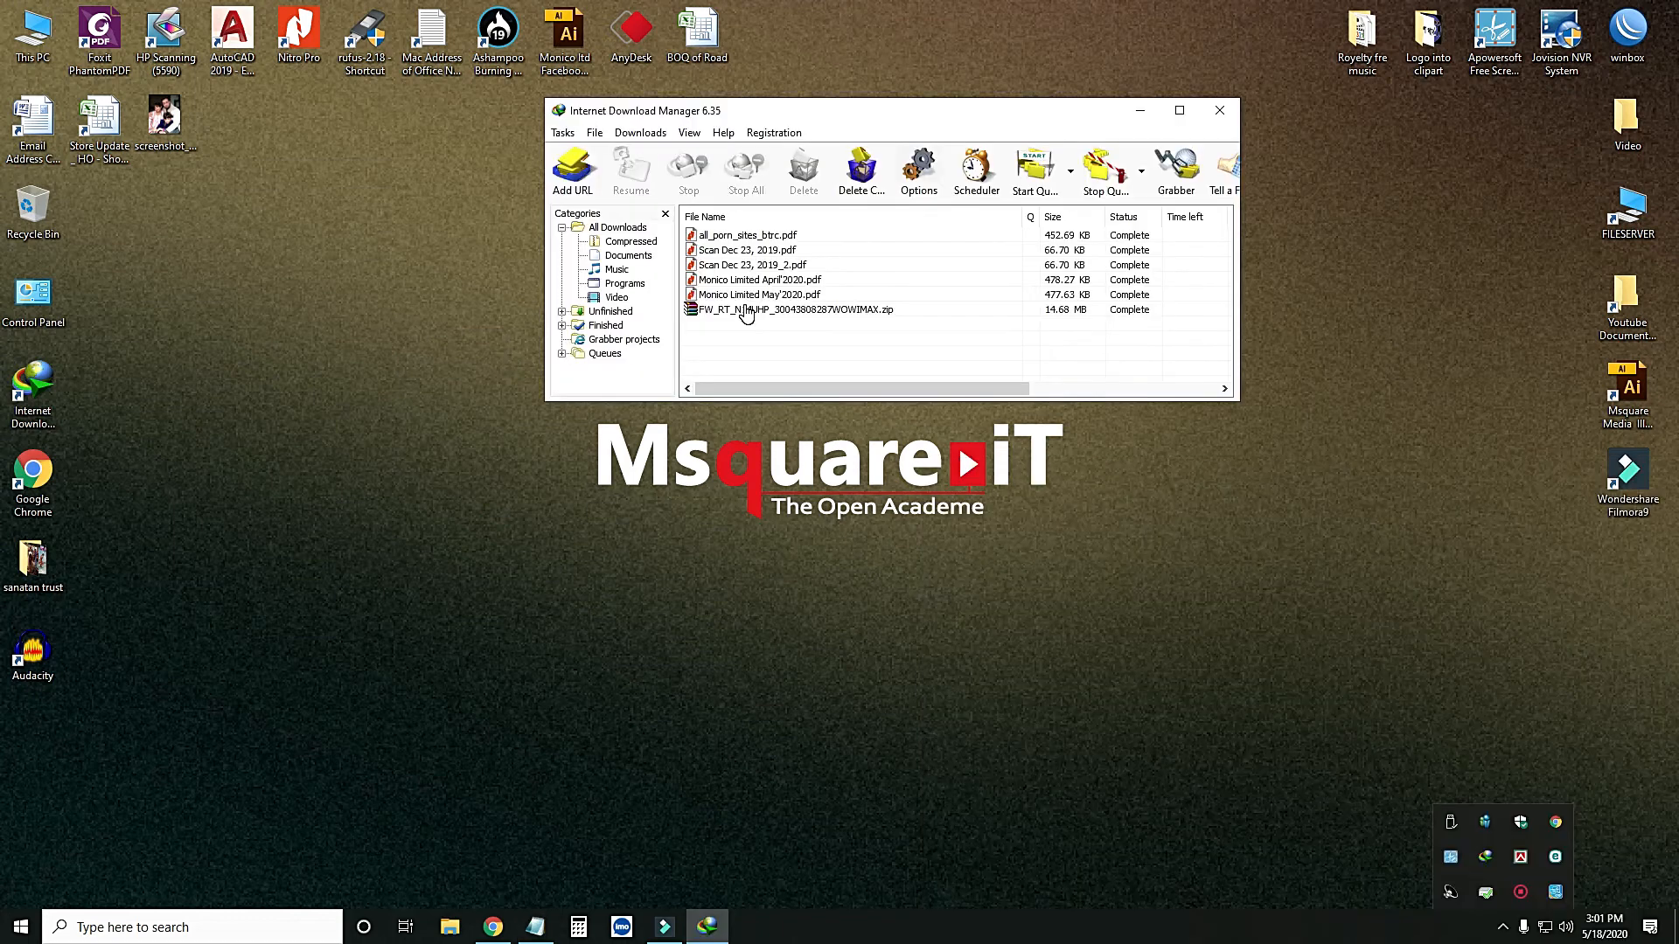
left_click(809, 310)
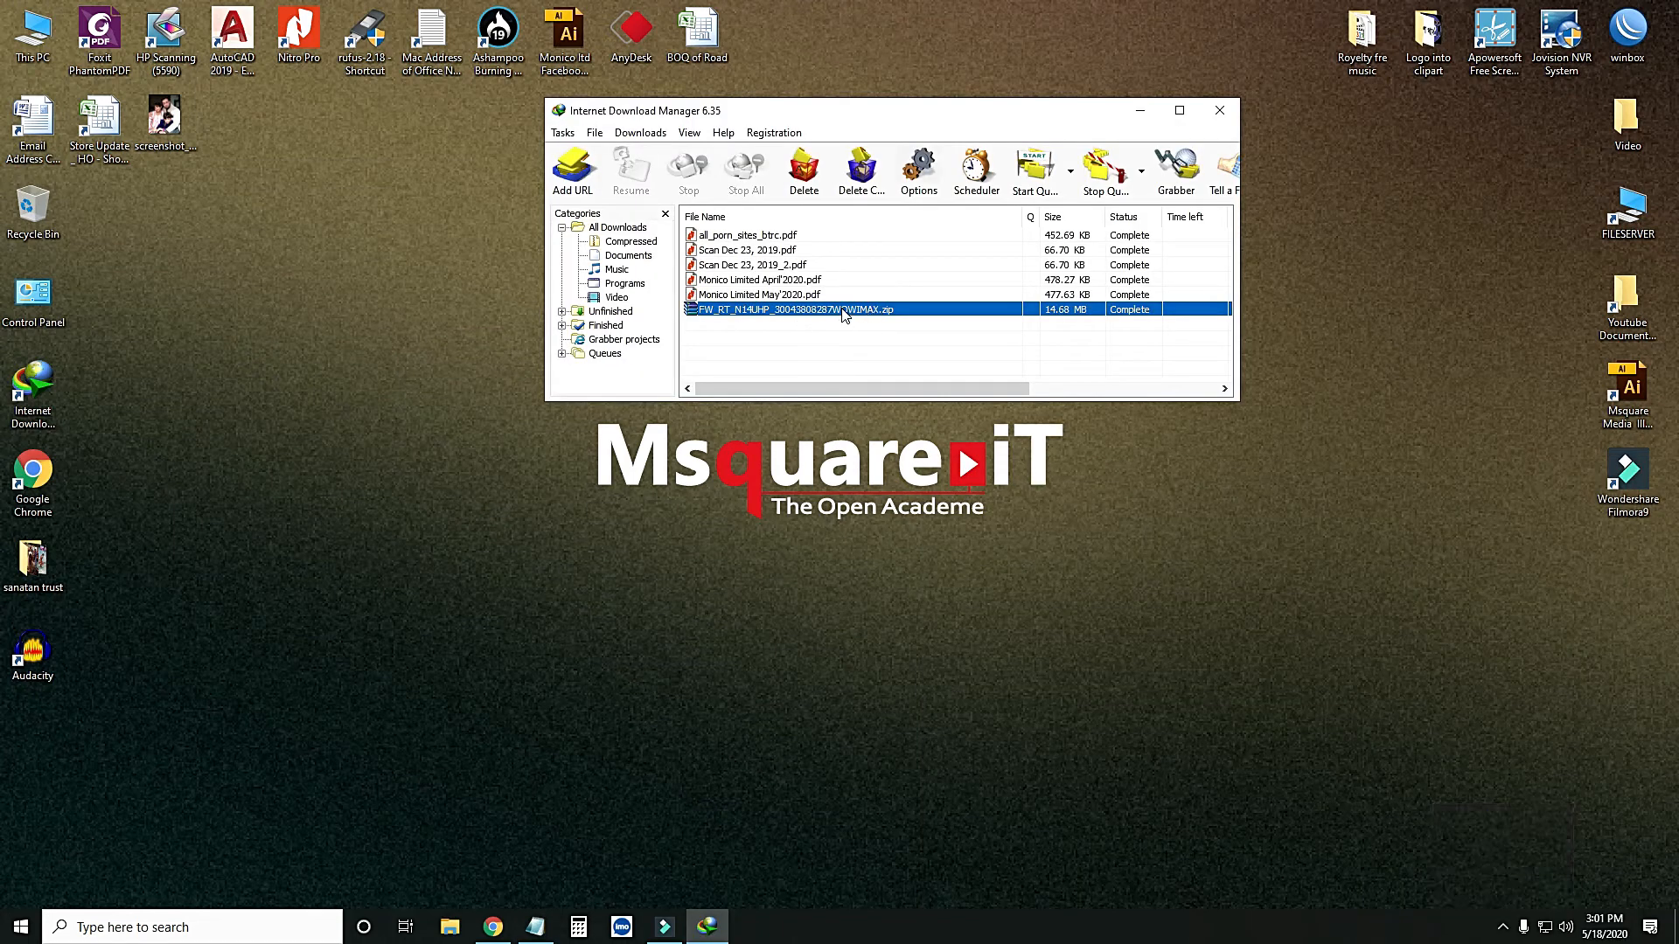
right_click(842, 311)
left_click(900, 360)
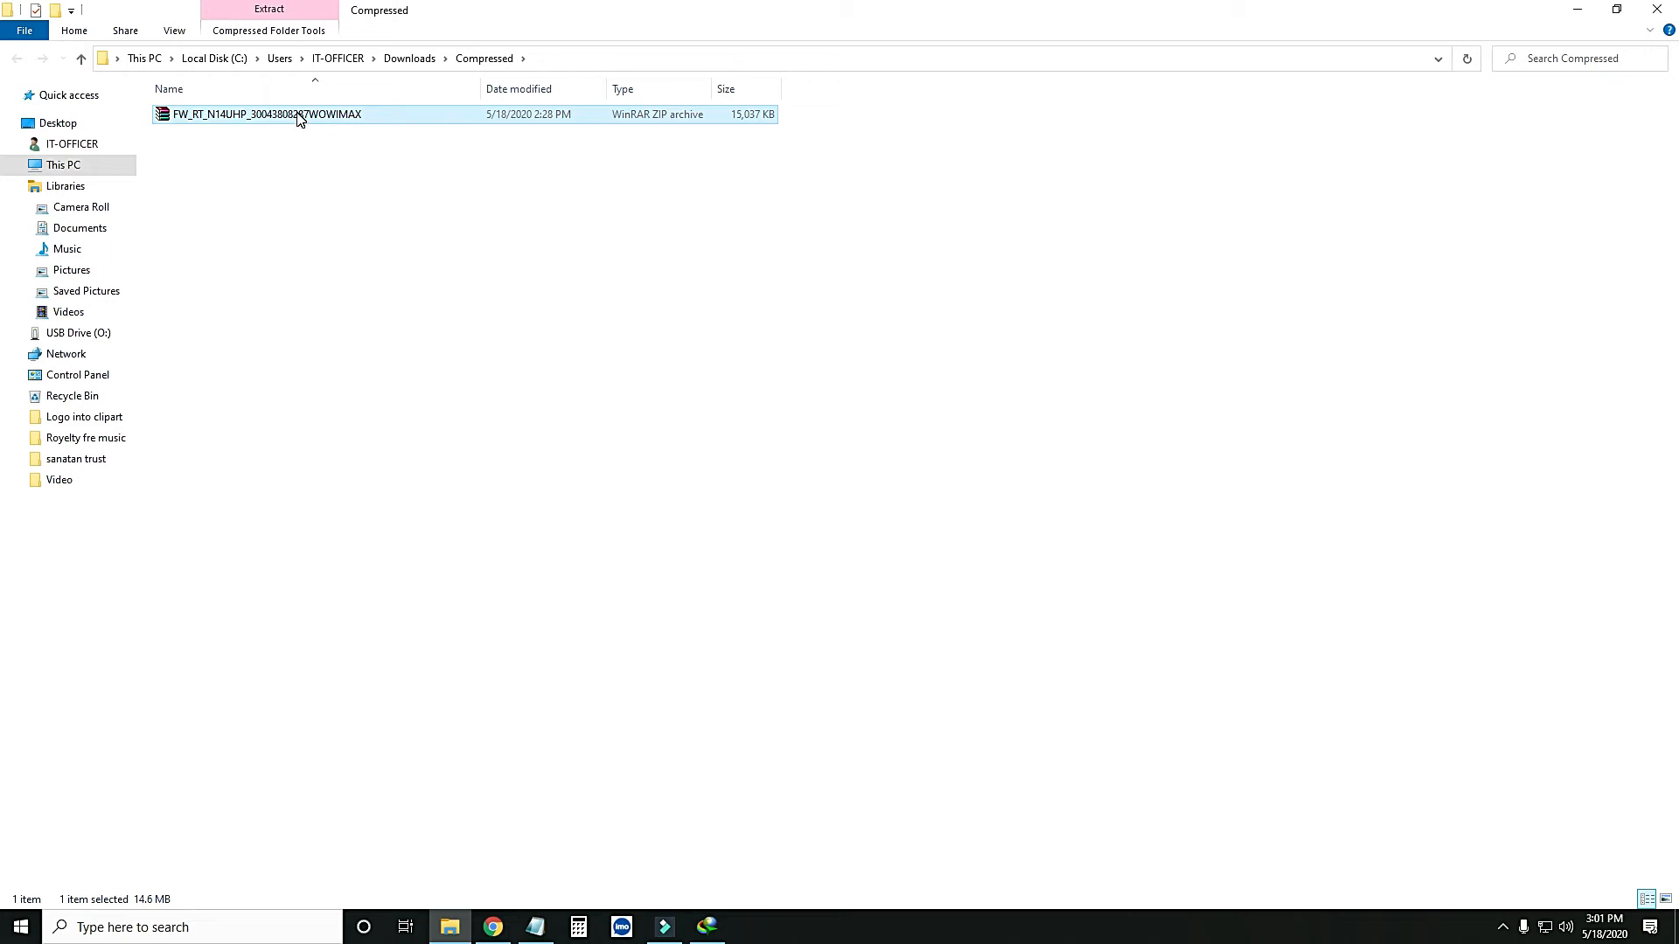
right_click(298, 114)
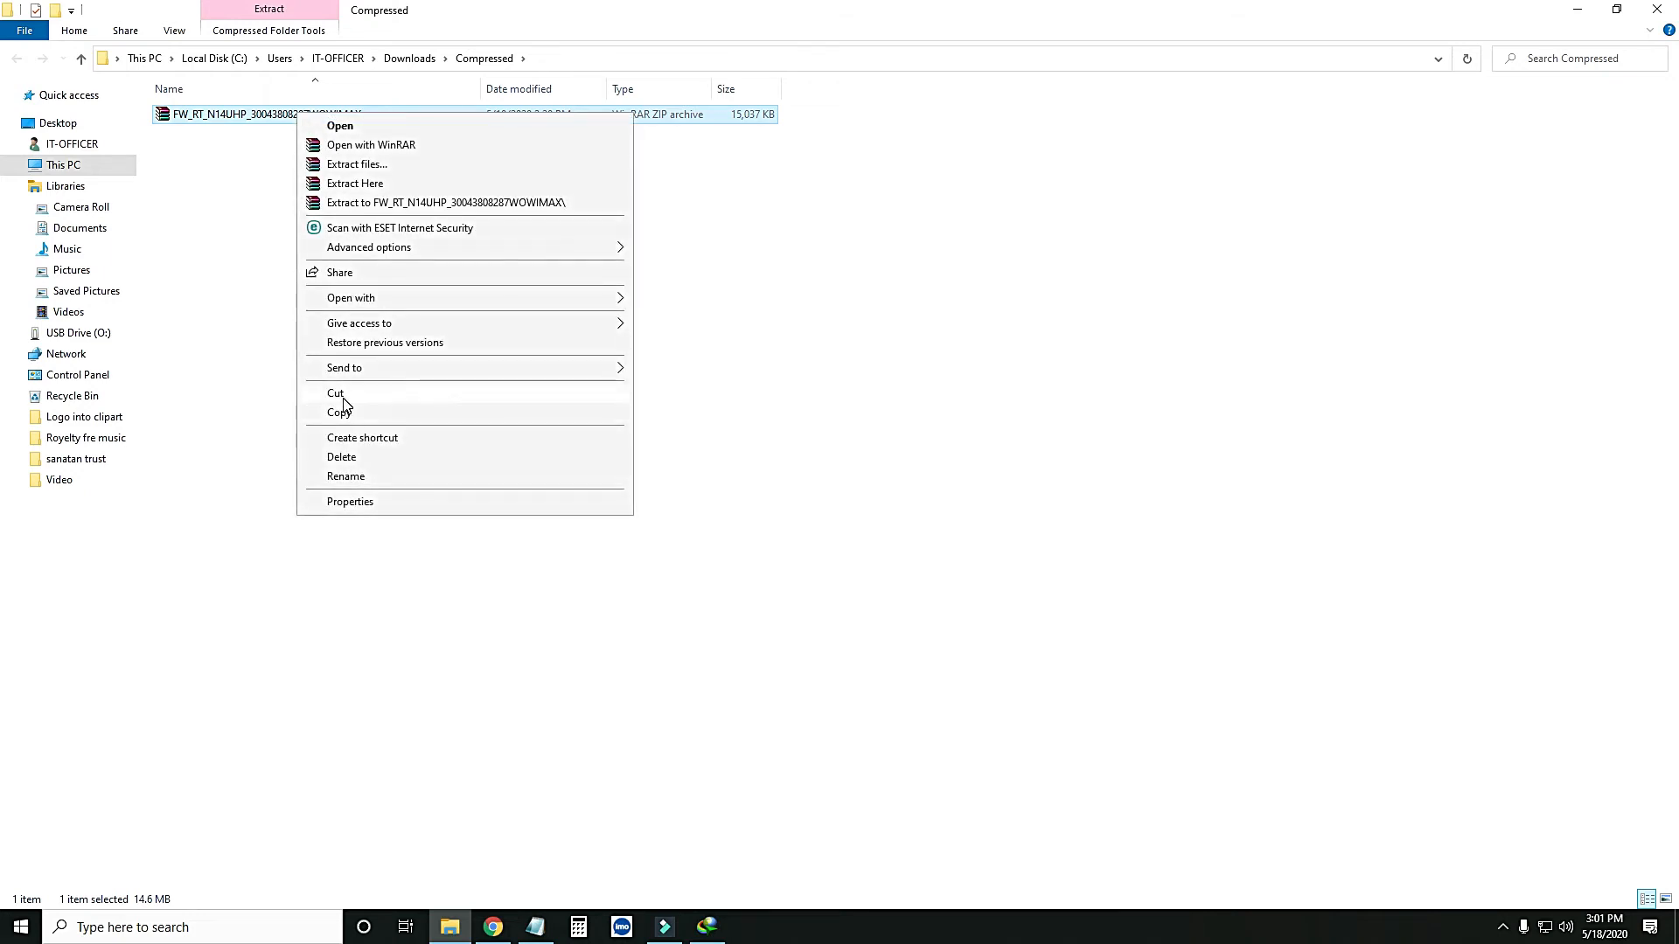
left_click(373, 415)
left_click(1657, 9)
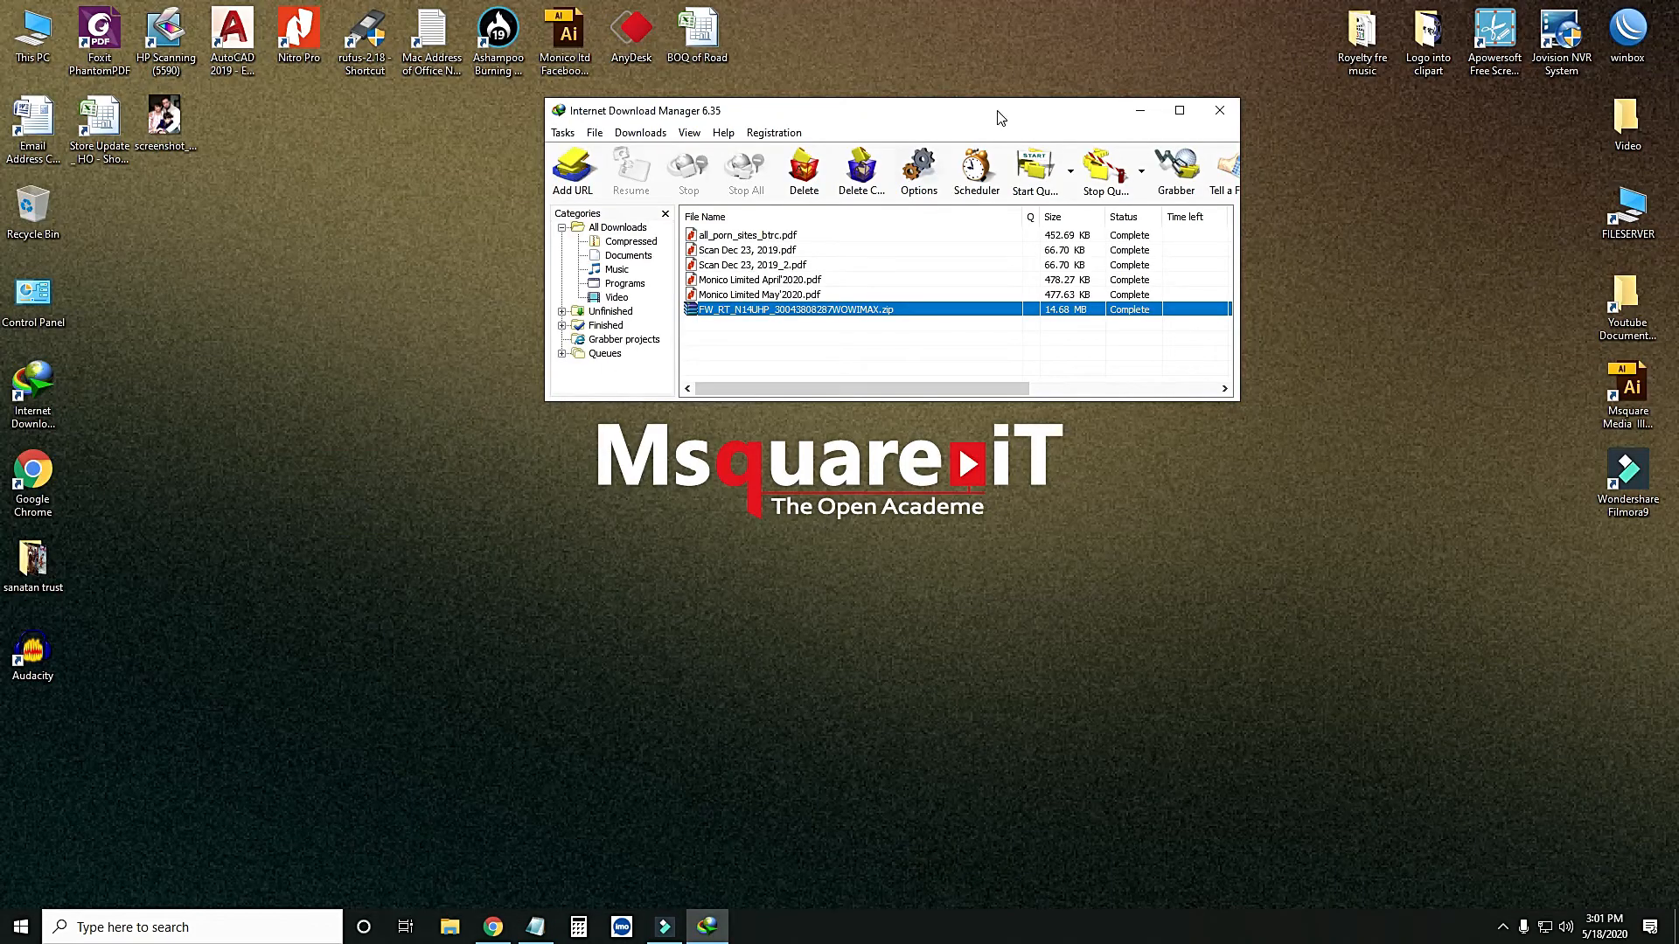
left_click(1220, 111)
right_click(408, 180)
left_click(462, 257)
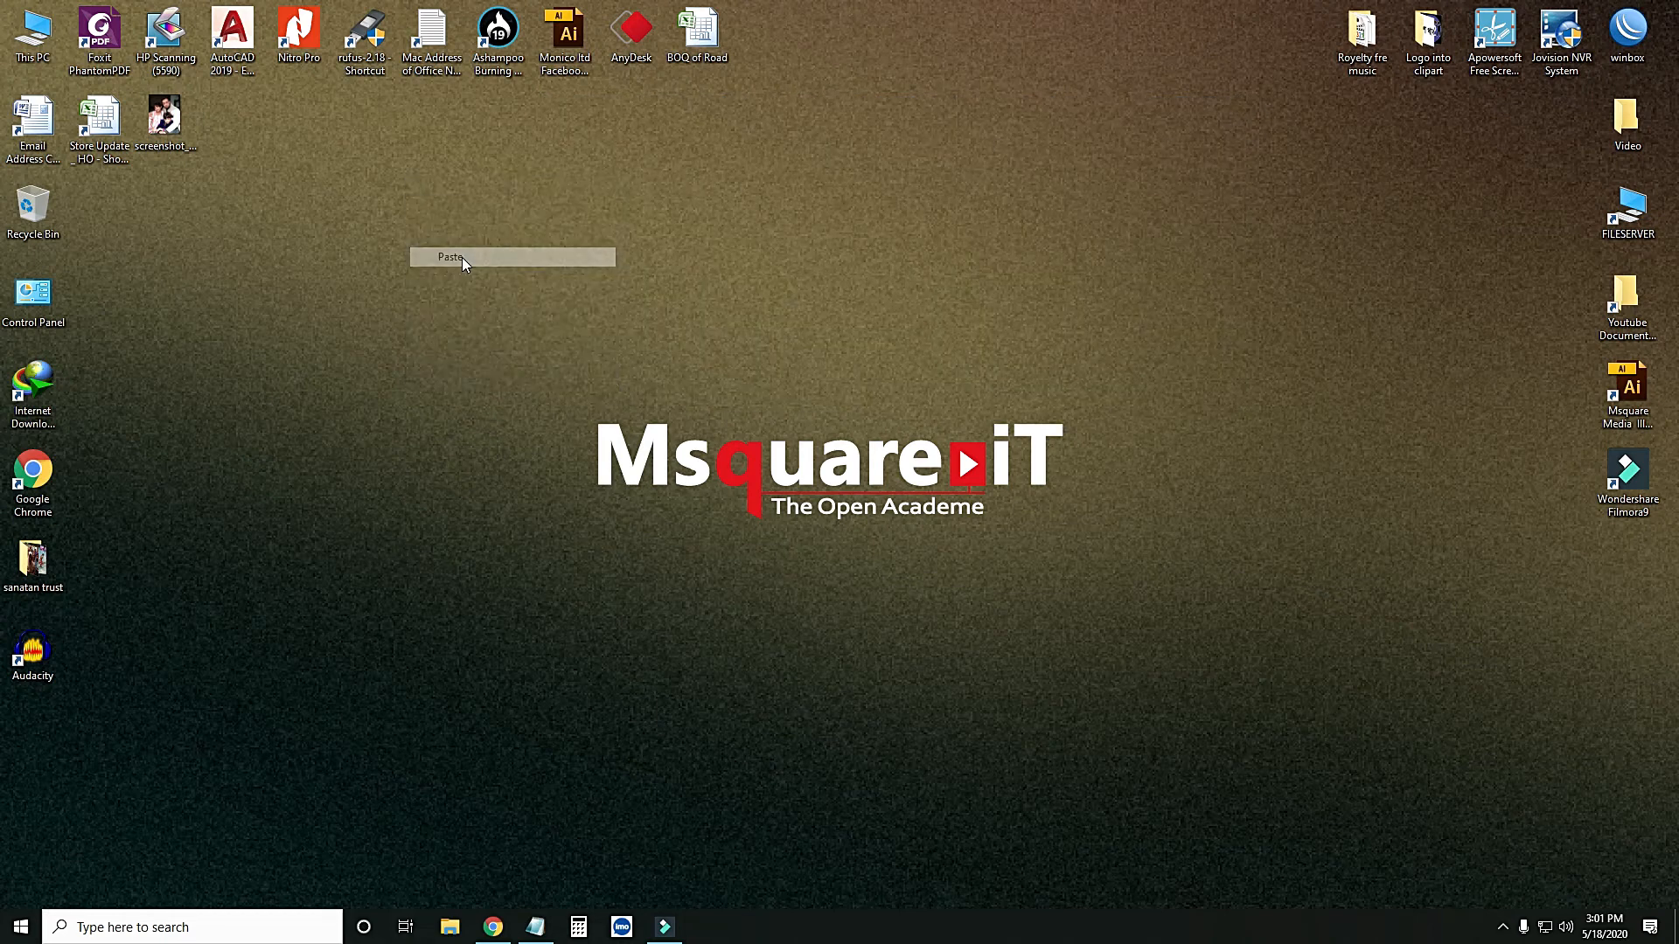
left_click_drag(438, 115, 309, 199)
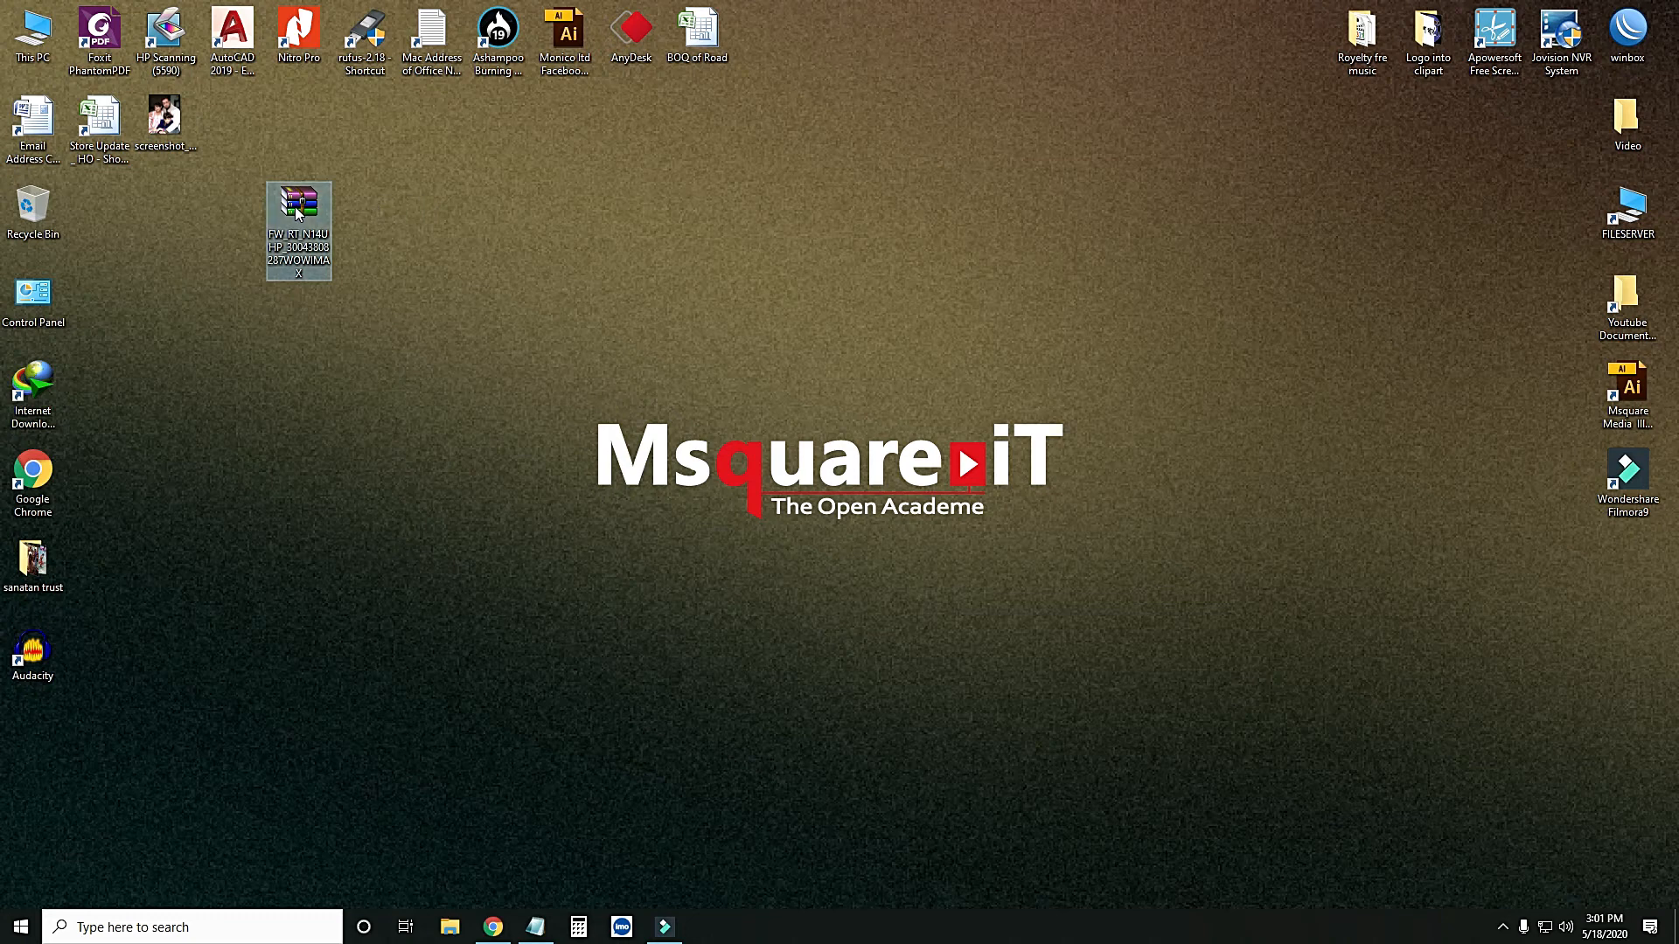
- Create a desktop folder named Firmware and move the firmware archive into it
right_click(394, 212)
mouse_move(437, 377)
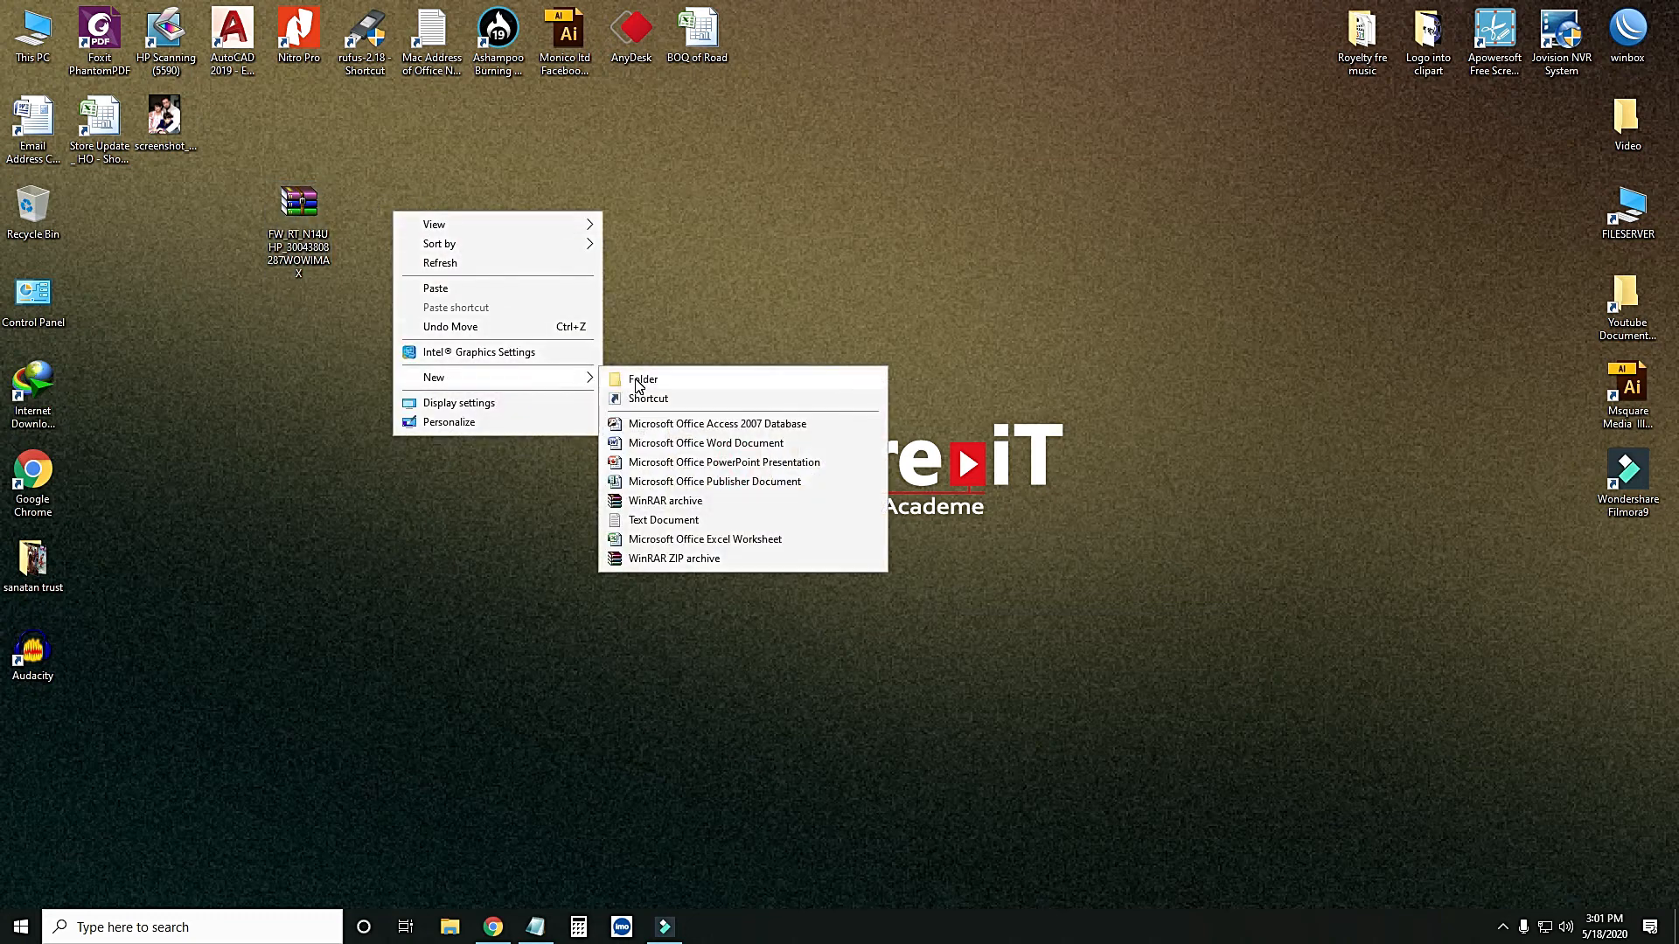
left_click(660, 379)
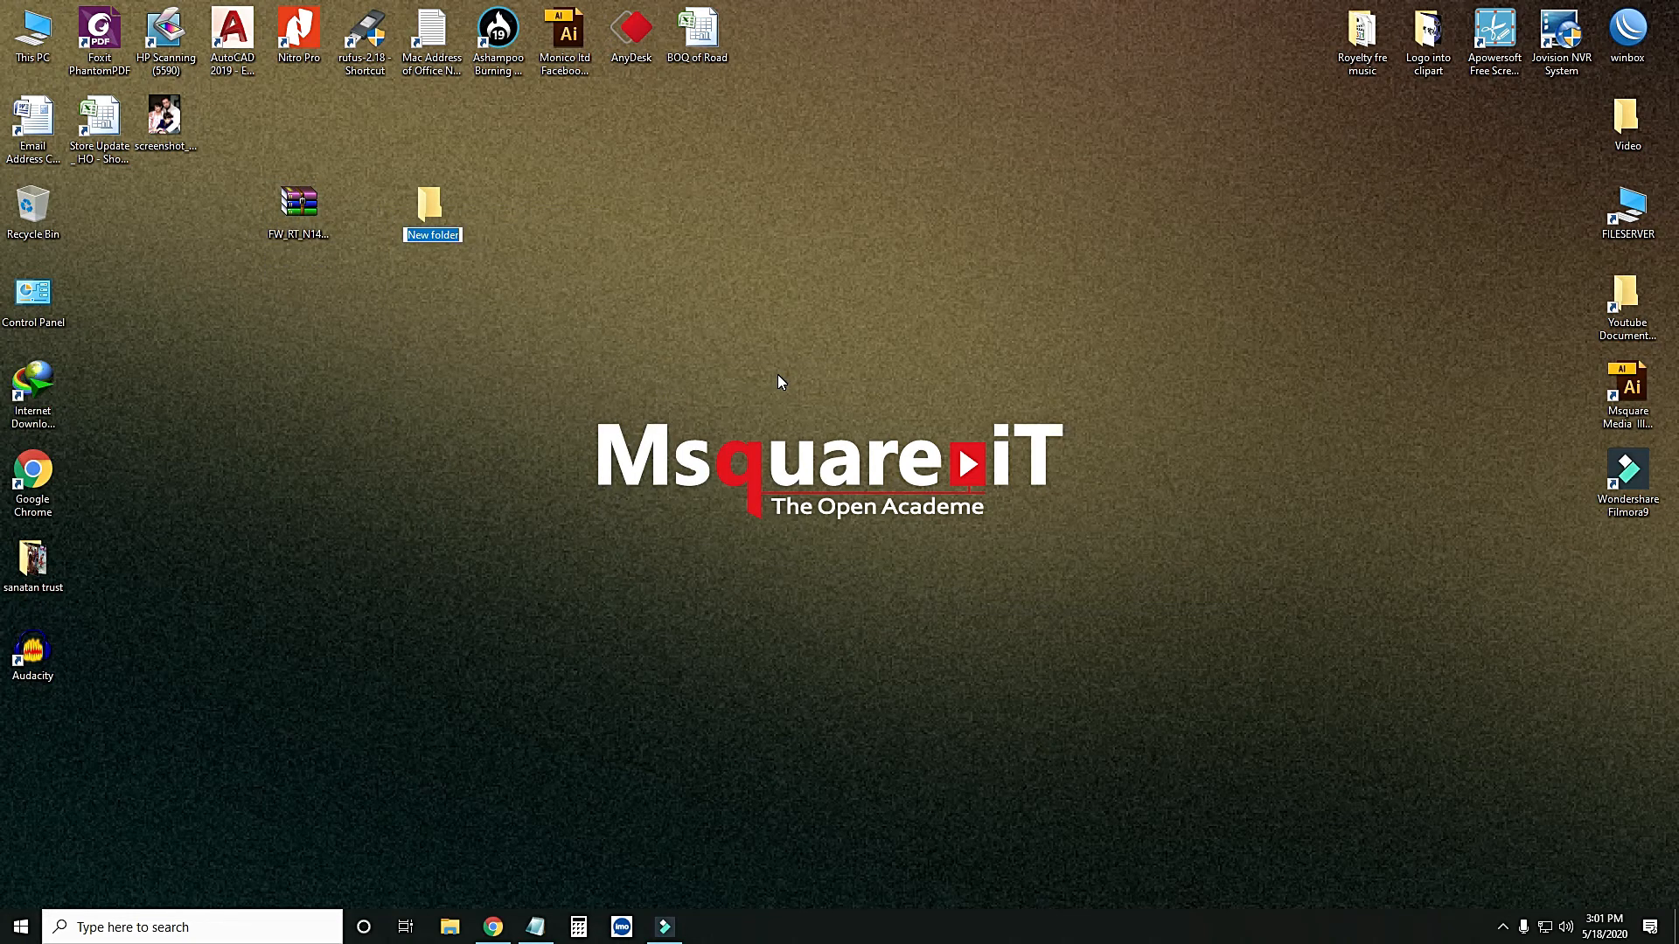
type("Firmware")
left_click_drag(299, 203, 432, 207)
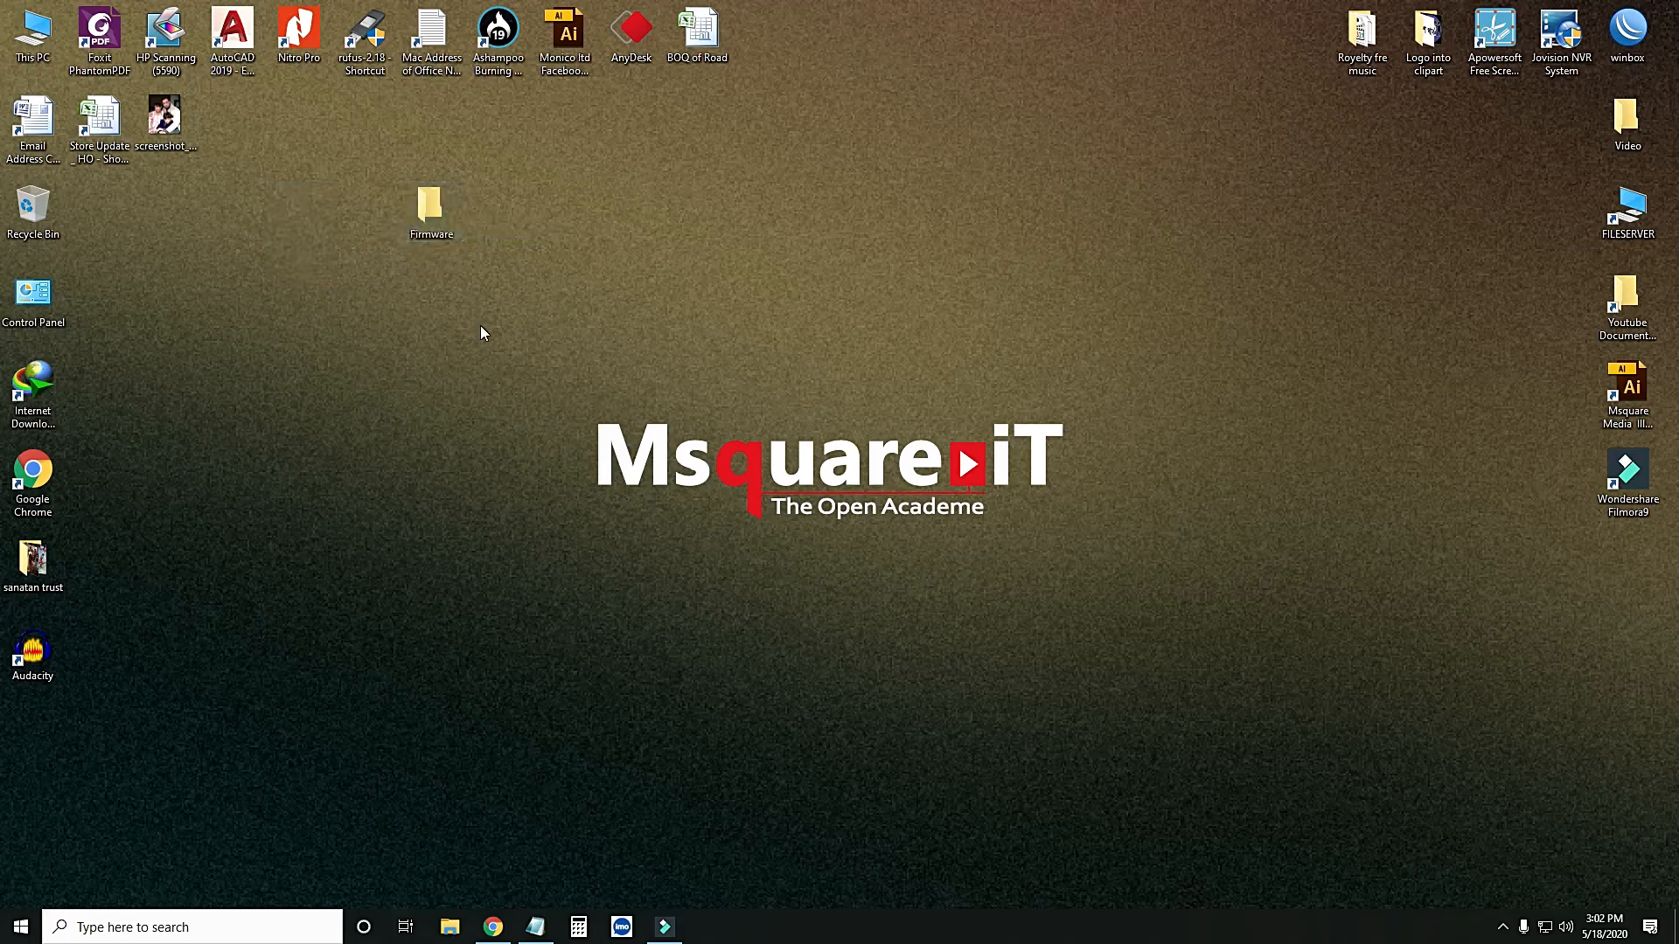
- Extract the firmware archive directly into the Firmware folder, check the extracted TRX file, and minimize the folder window
double_click(432, 213)
left_click(248, 121)
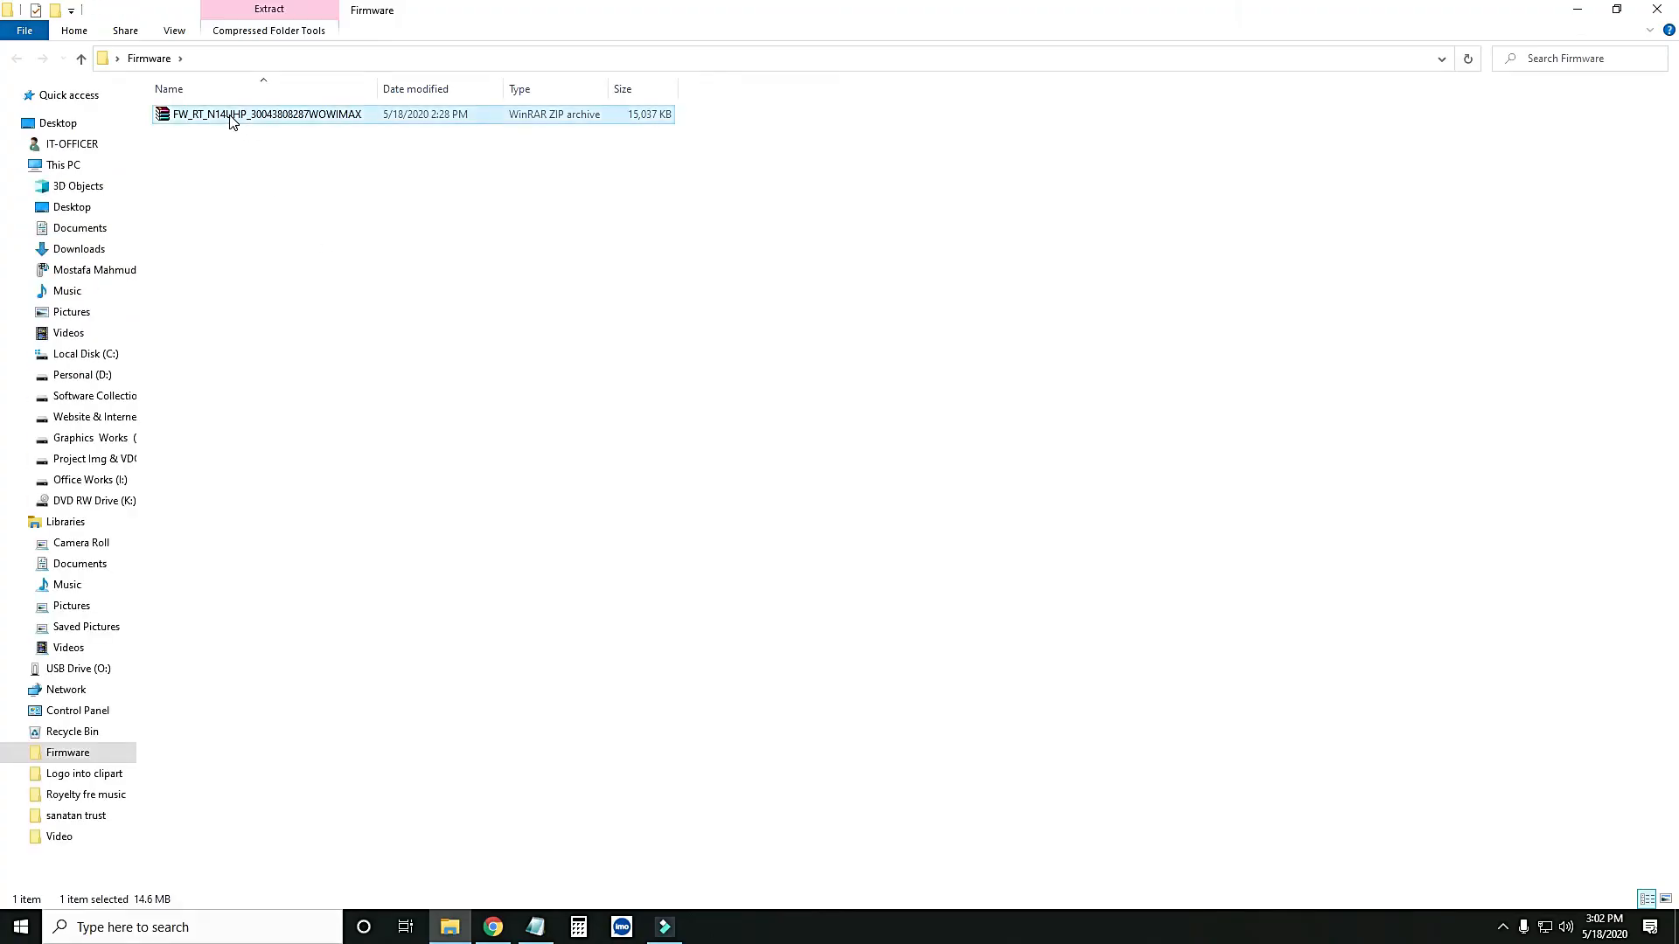
right_click(232, 121)
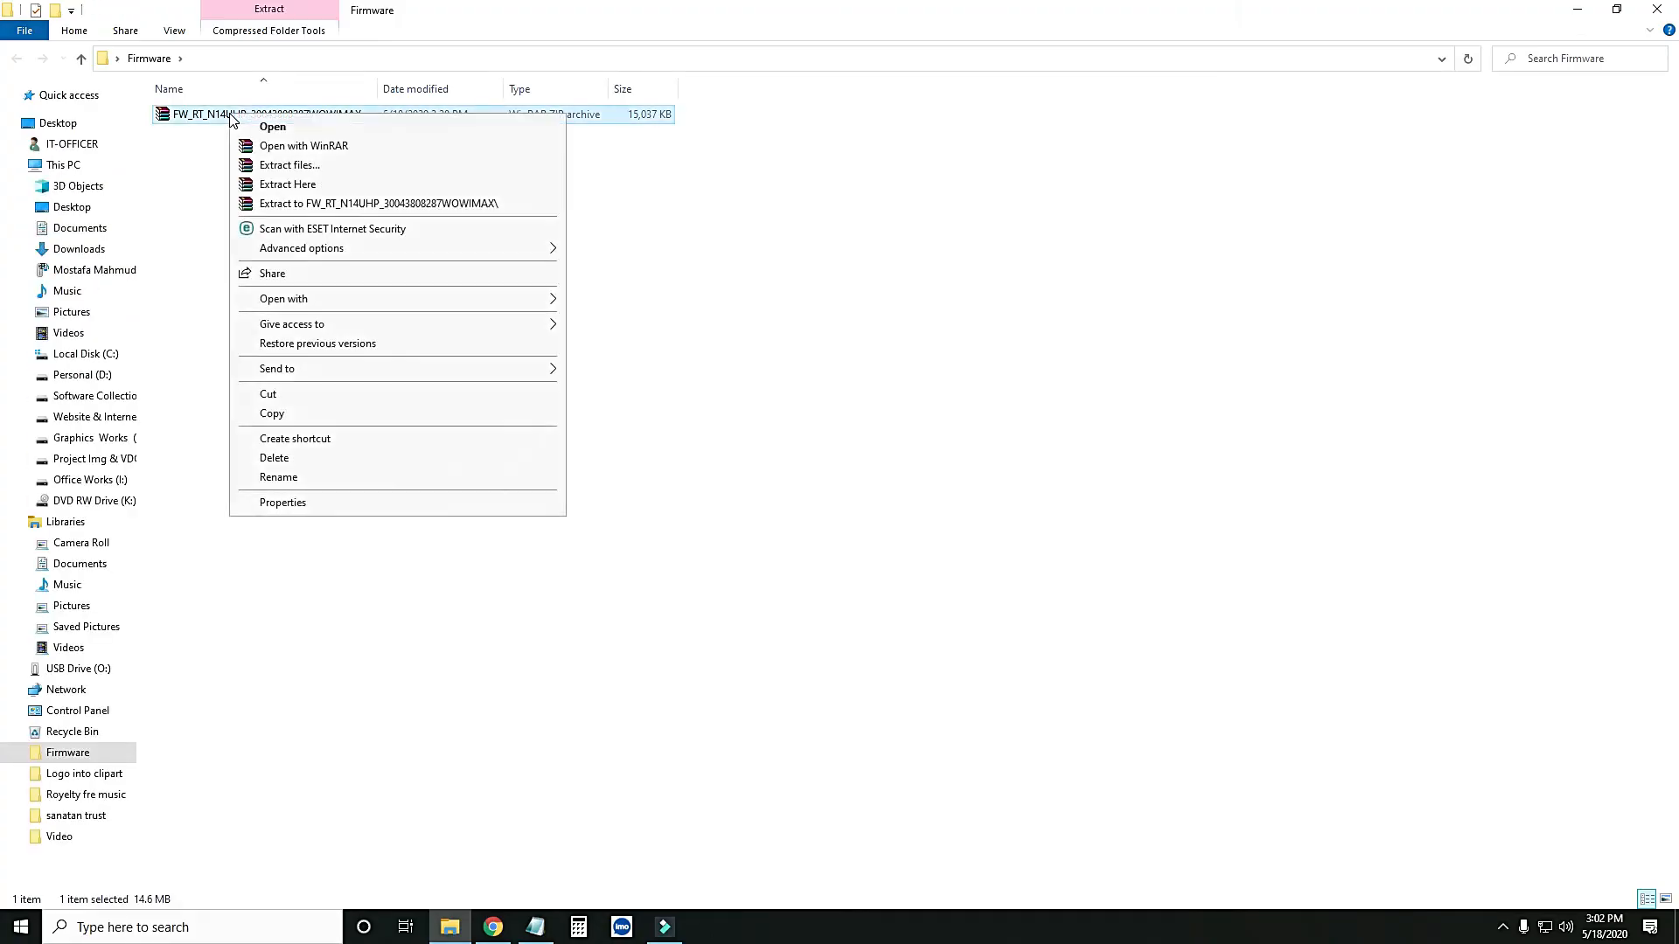
left_click(311, 187)
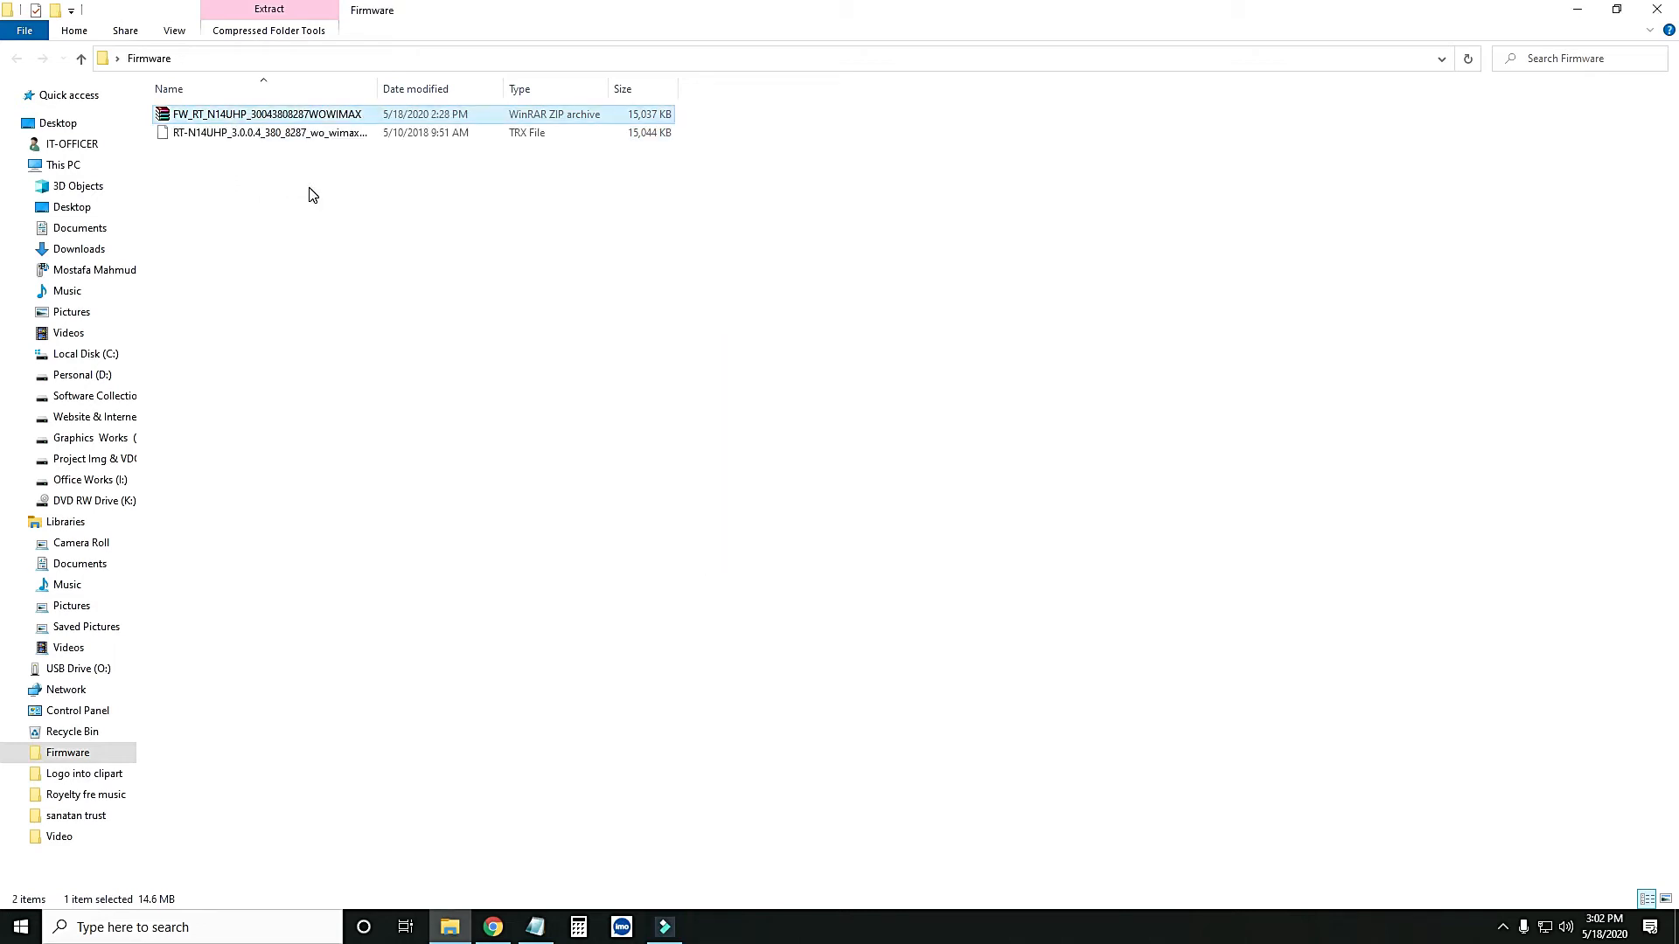
left_click(230, 183)
left_click(260, 139)
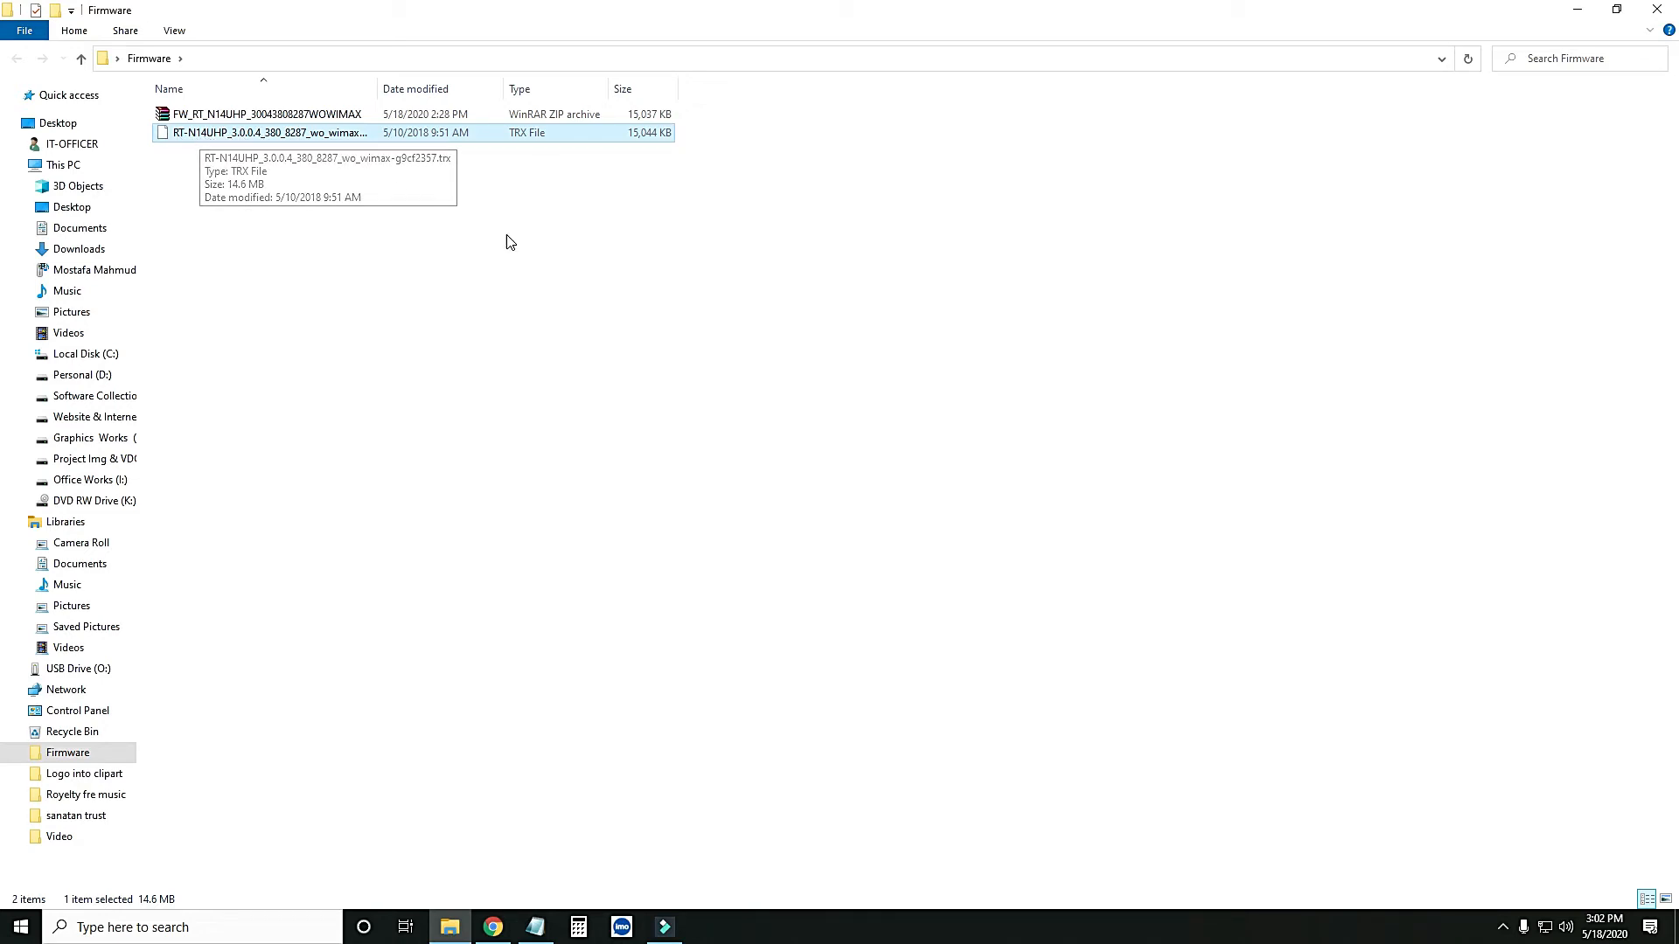
left_click(1253, 129)
left_click(1582, 10)
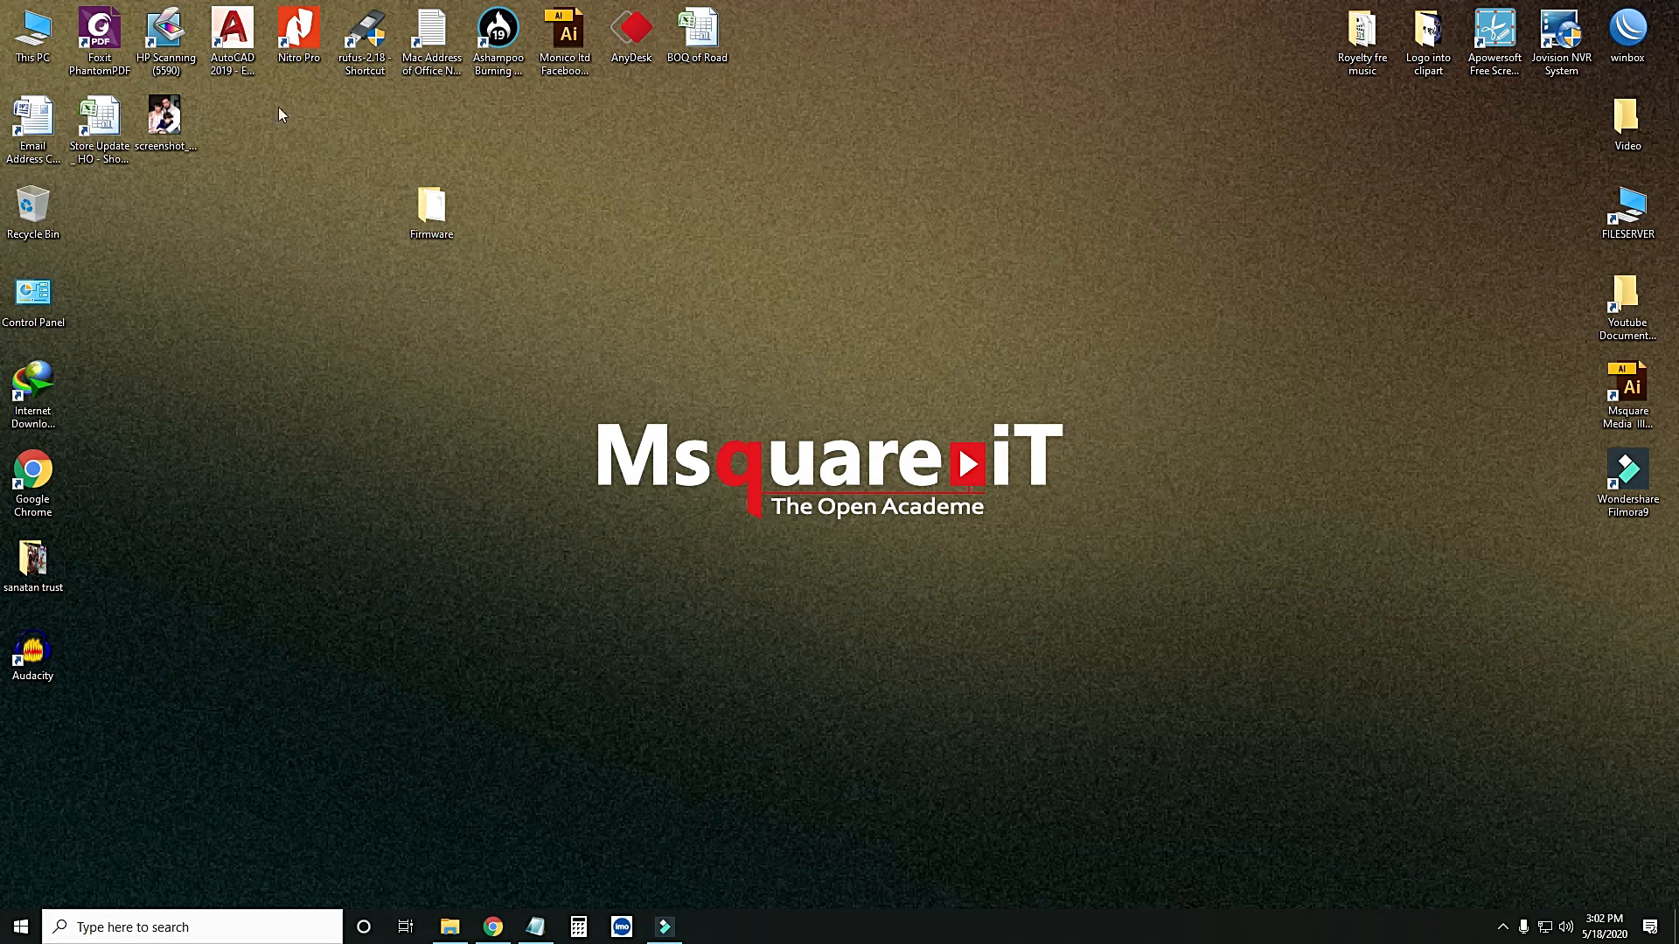
- Switch to the router's Firmware Upgrade page in Chrome and browse to the desktop's Firmware folder for the new firmware file
left_click(493, 927)
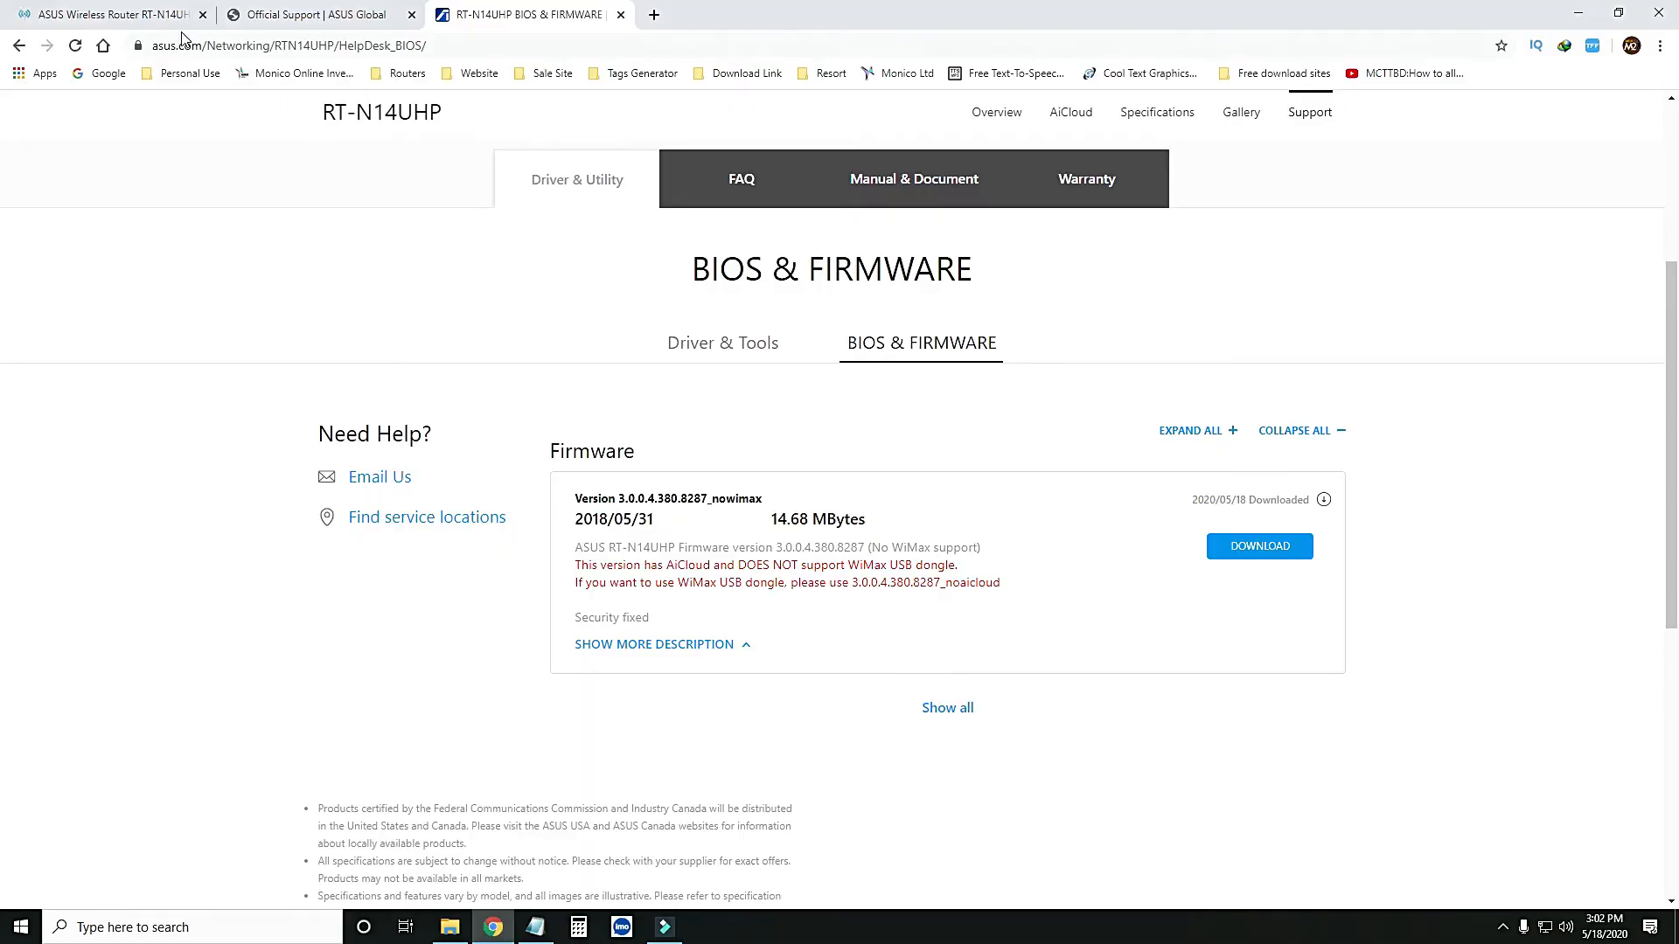
left_click(140, 15)
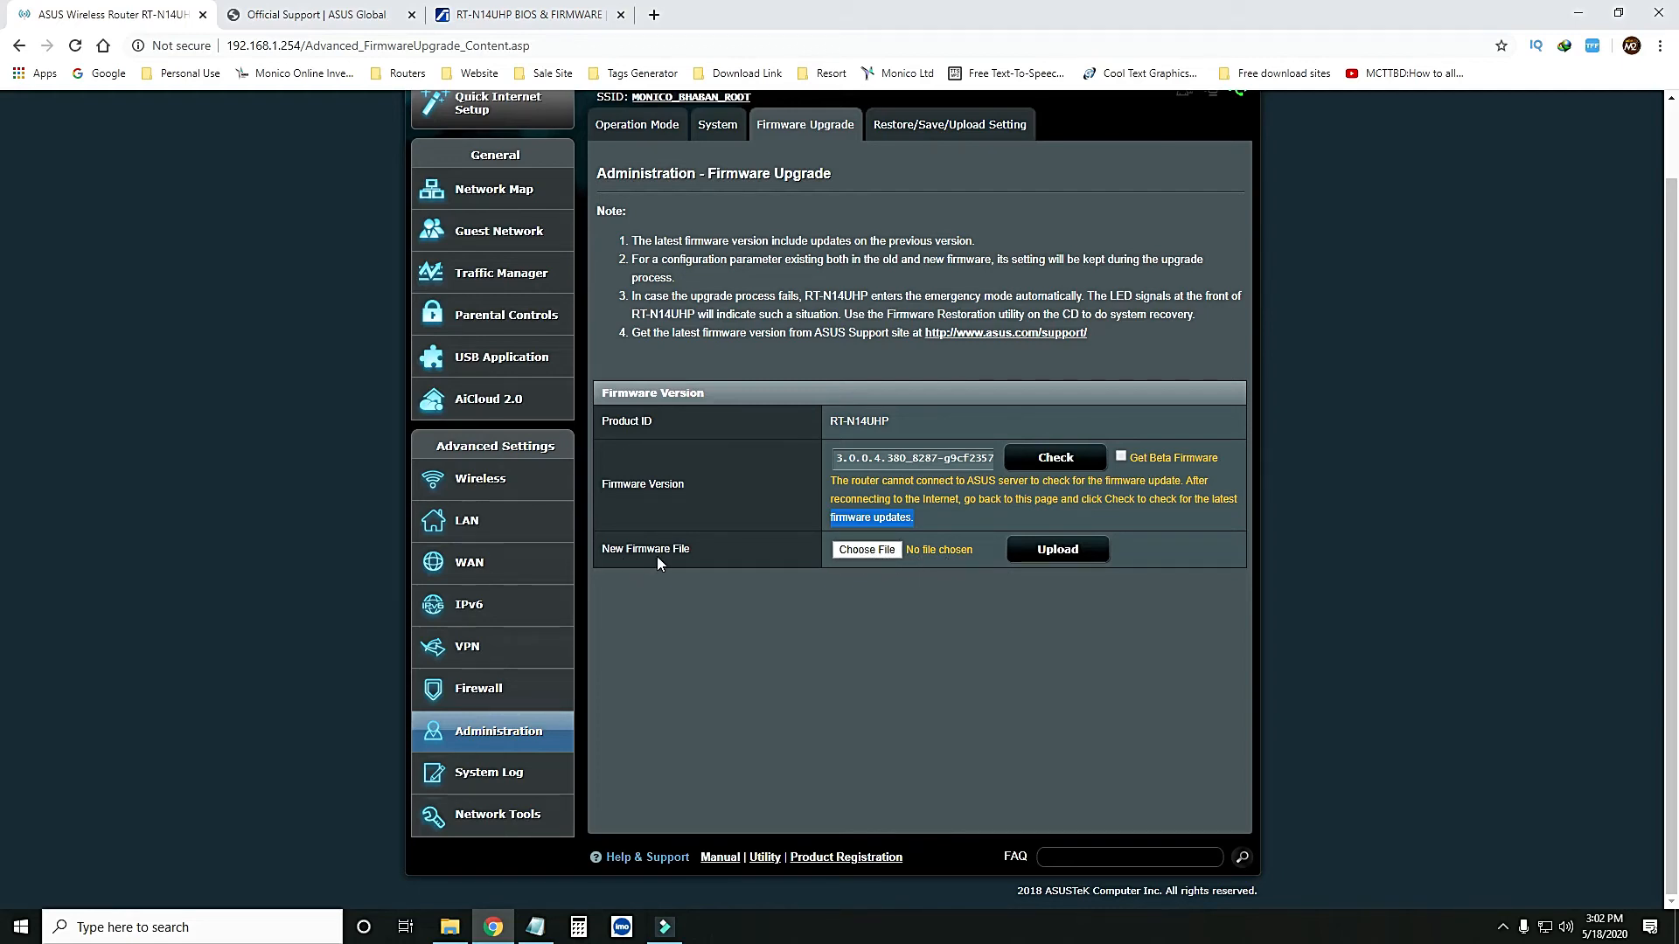
left_click(865, 550)
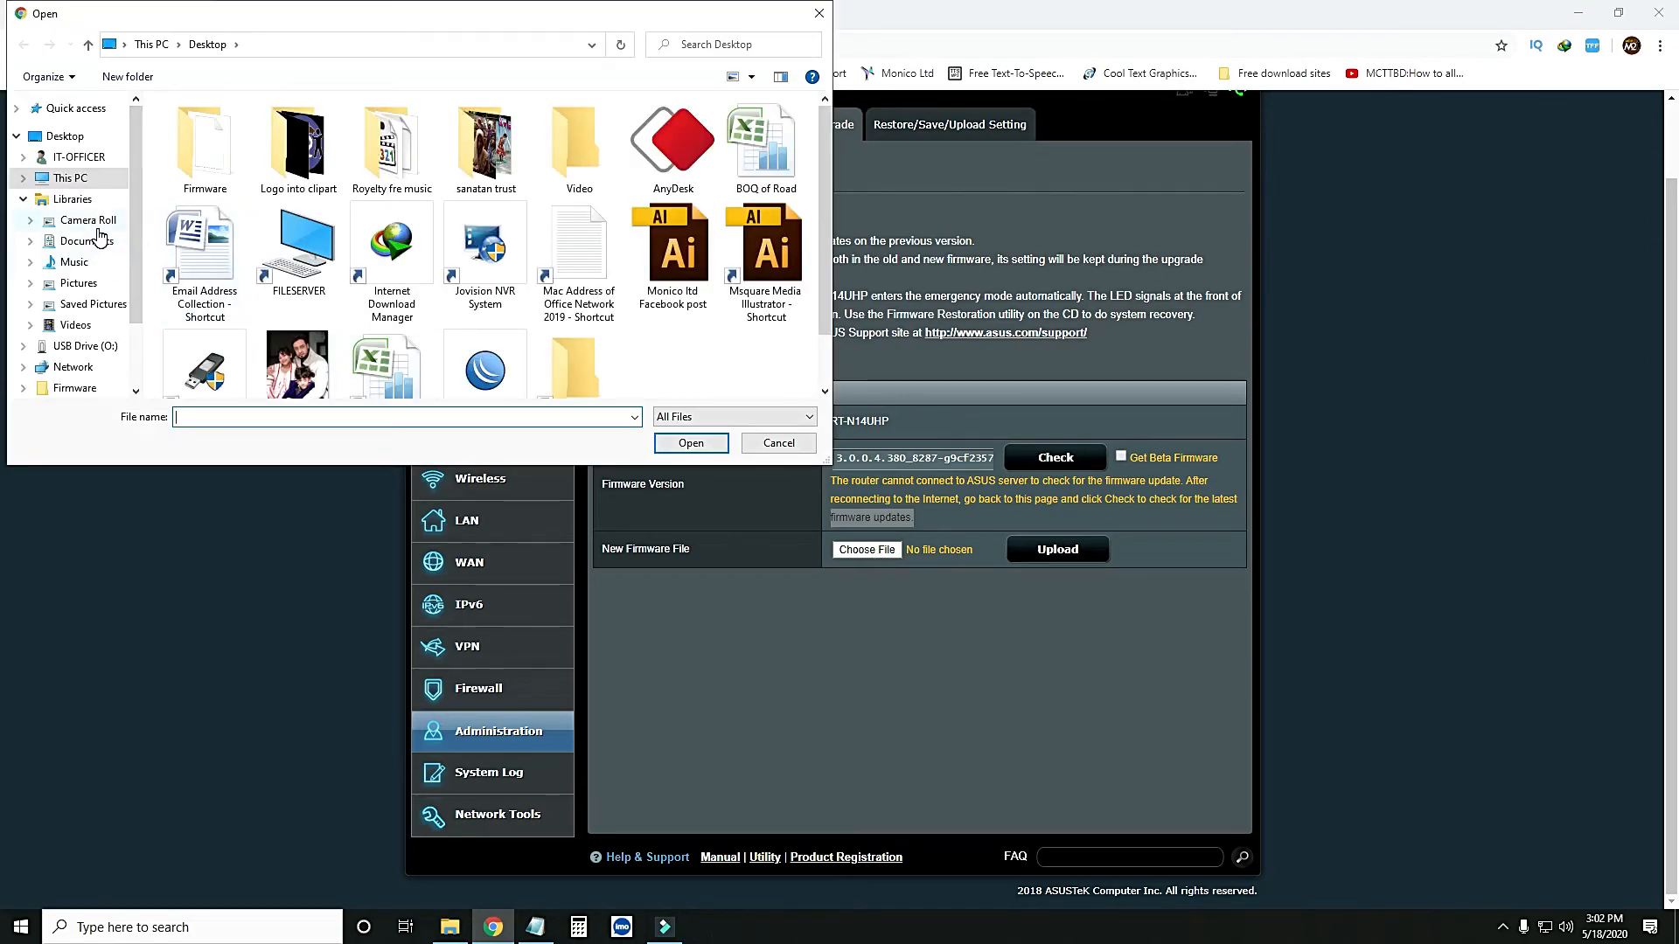
left_click(72, 138)
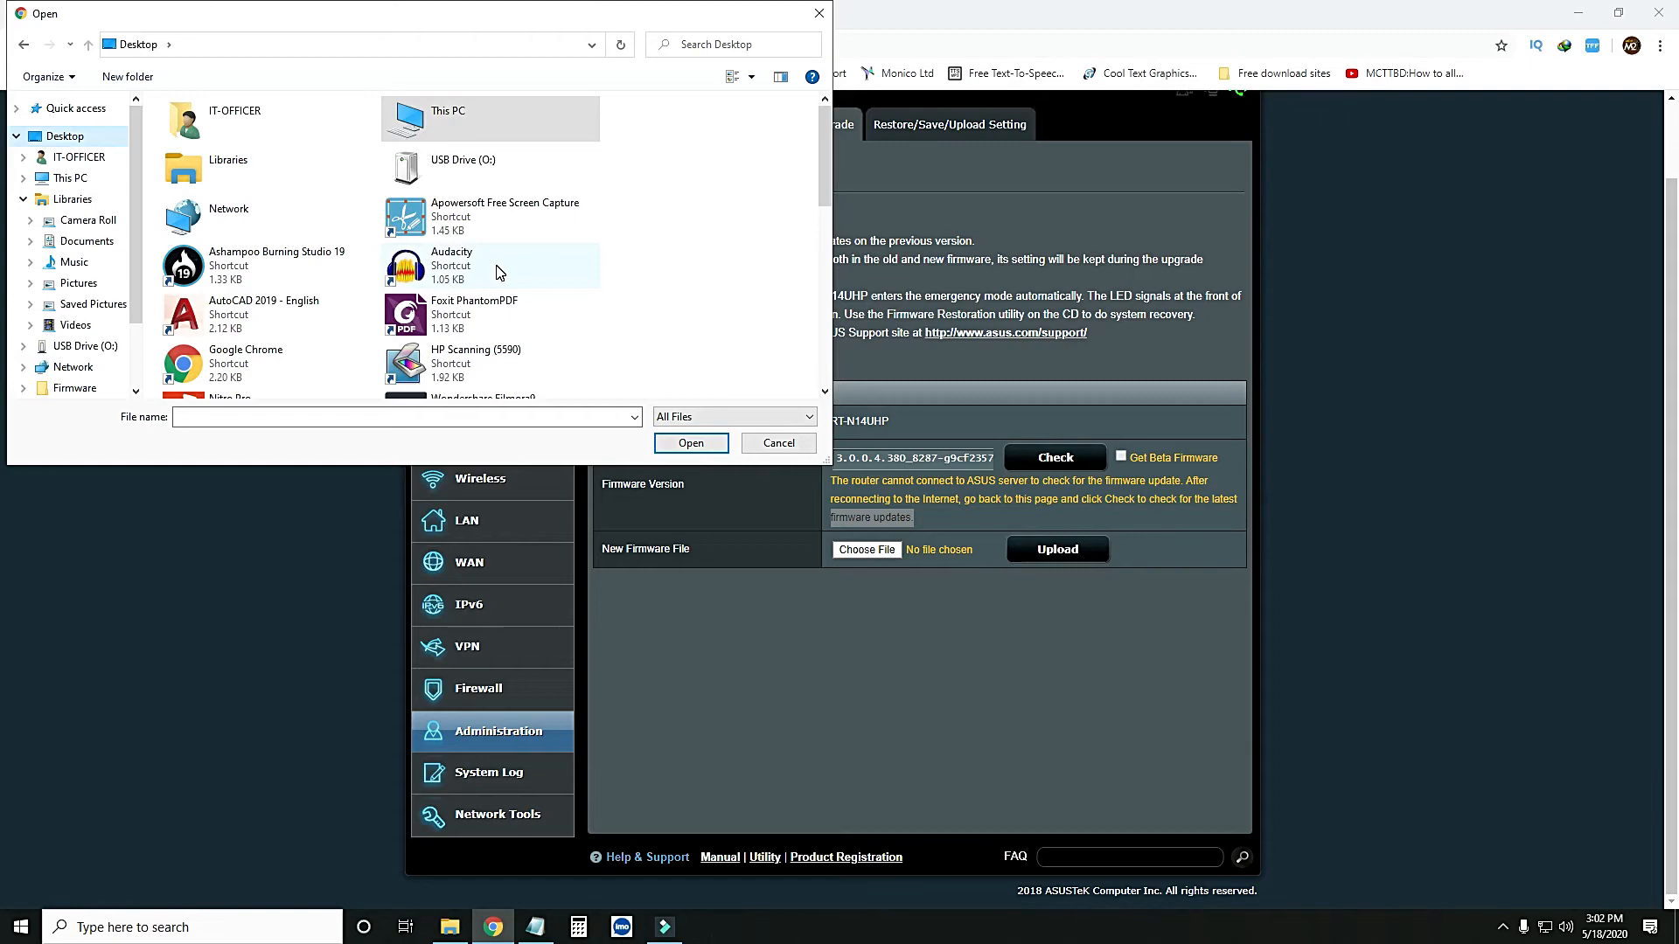
scroll(497, 272, "down", 5)
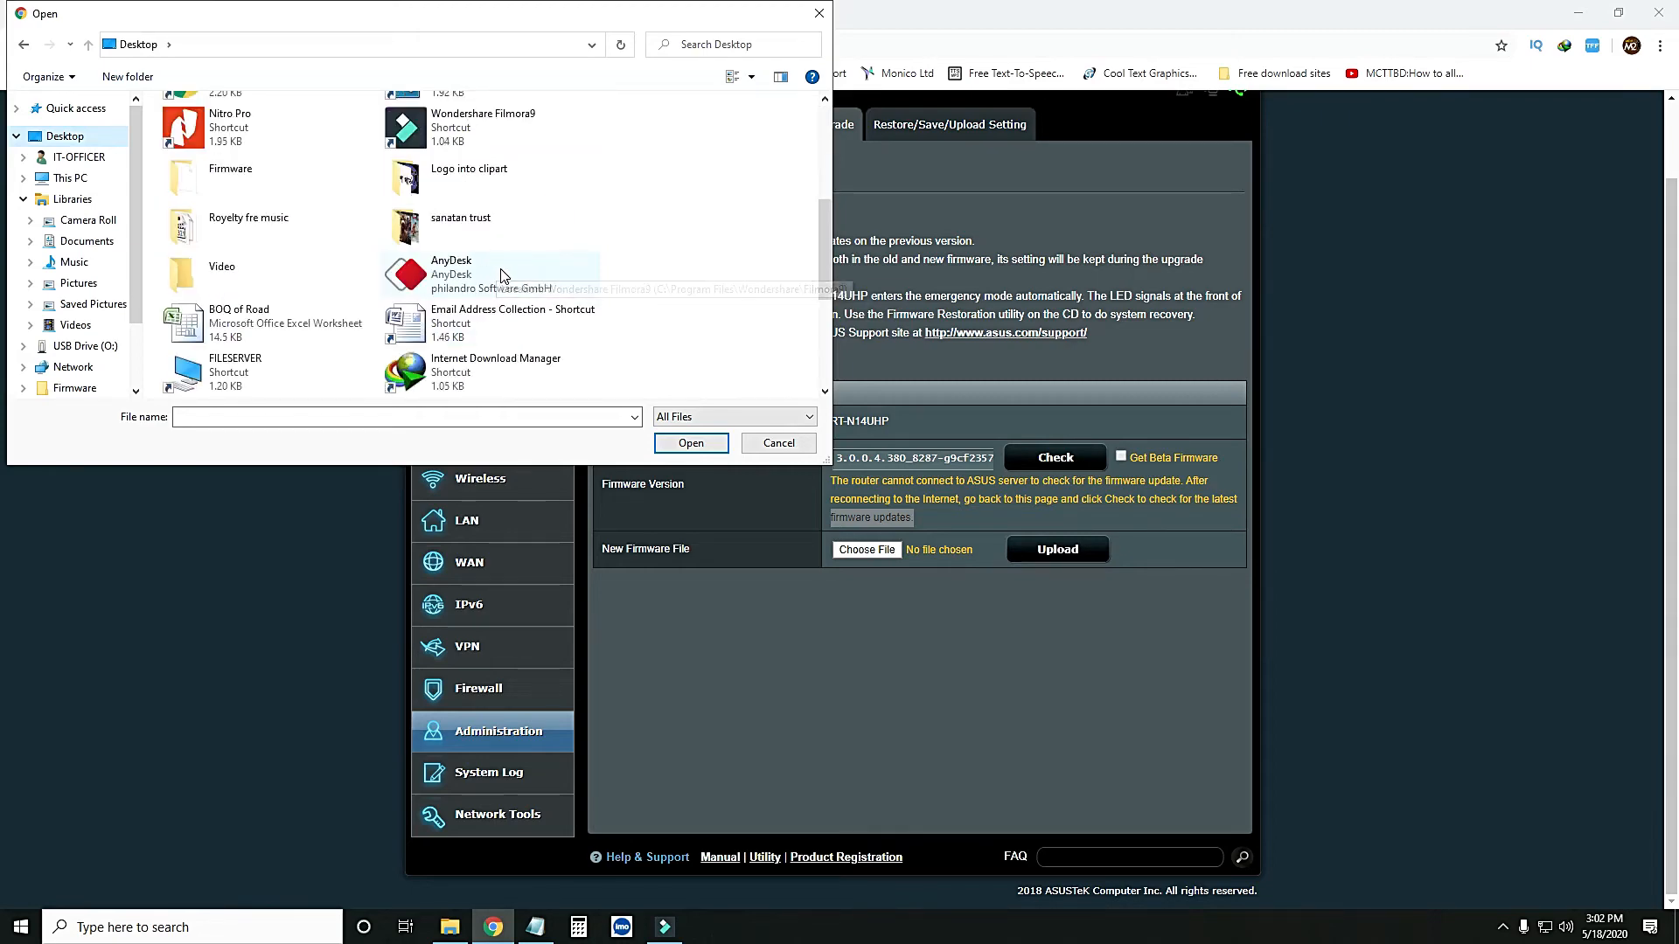
scroll(271, 317, "up", 3)
double_click(271, 317)
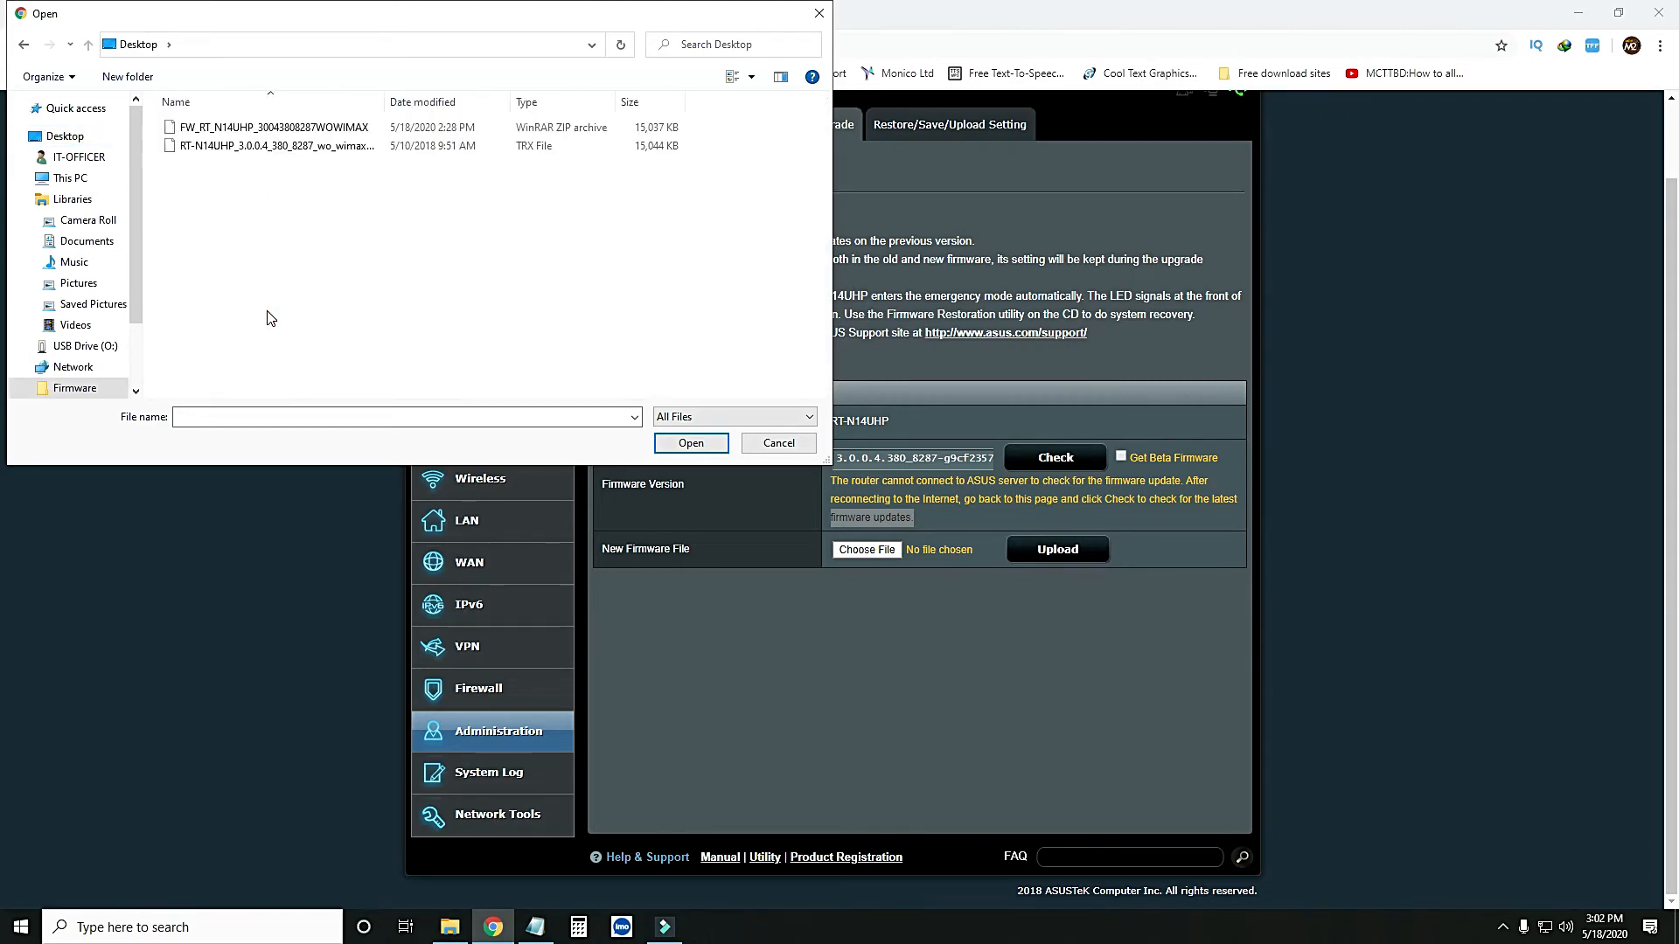
- Choose RT-N14UHP_3.0.0.4_380_8287_wo_wimax-g9cf2357.trx rather than the ZIP archive as the new firmware file and upload it to the router
left_click(250, 153)
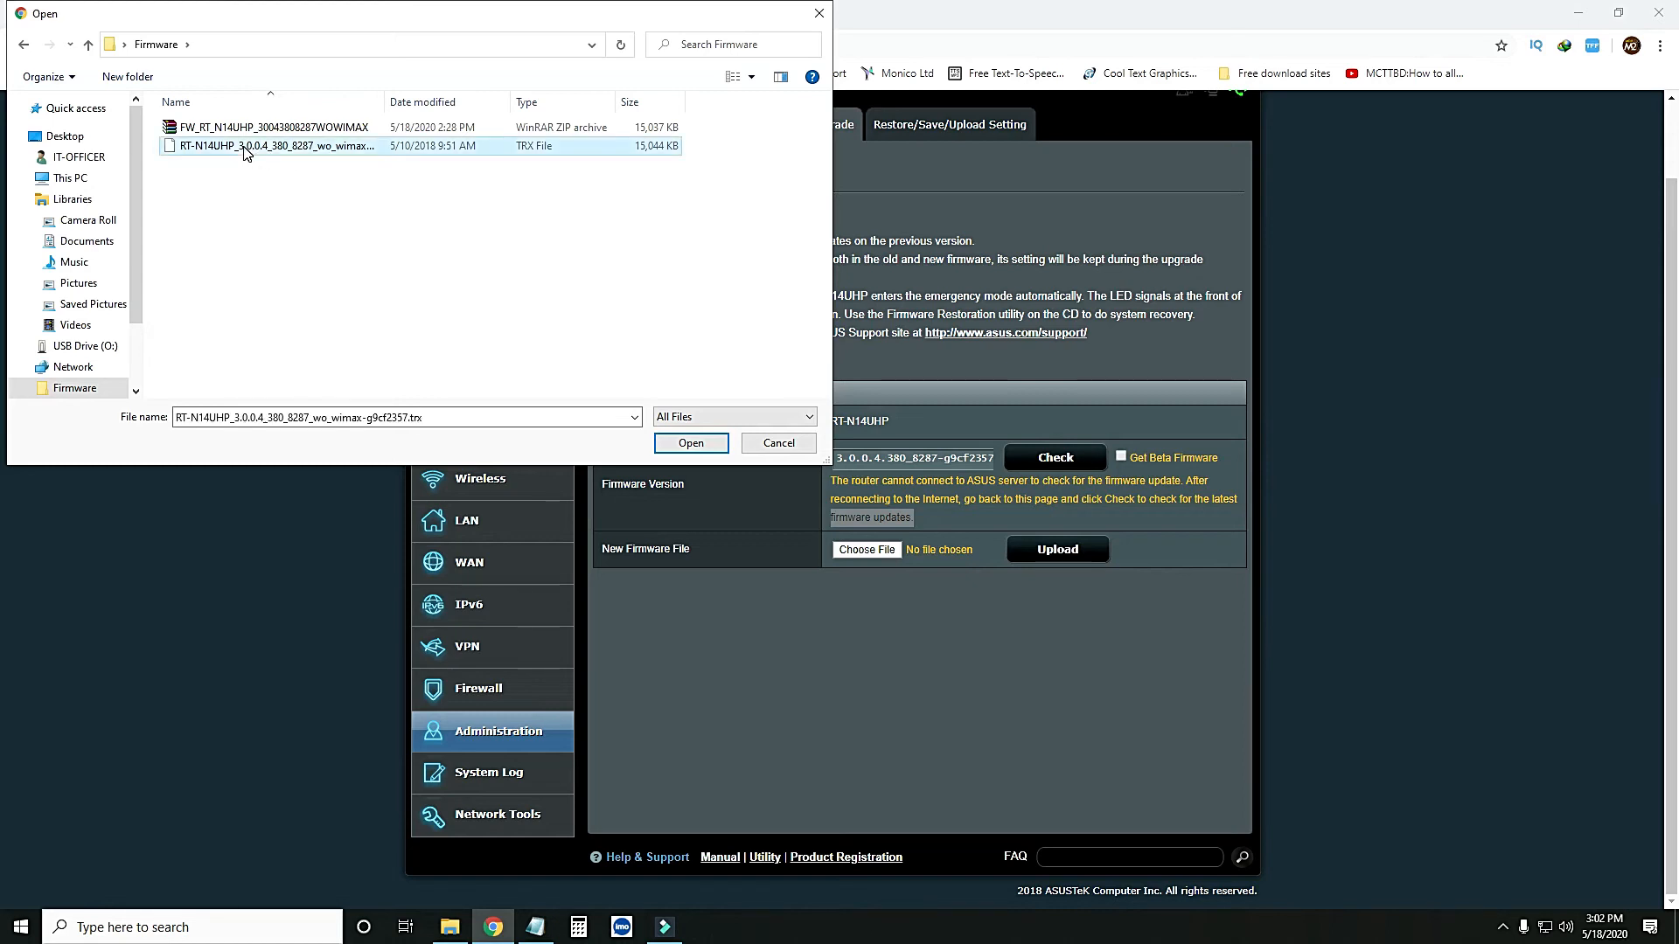
left_click(273, 132)
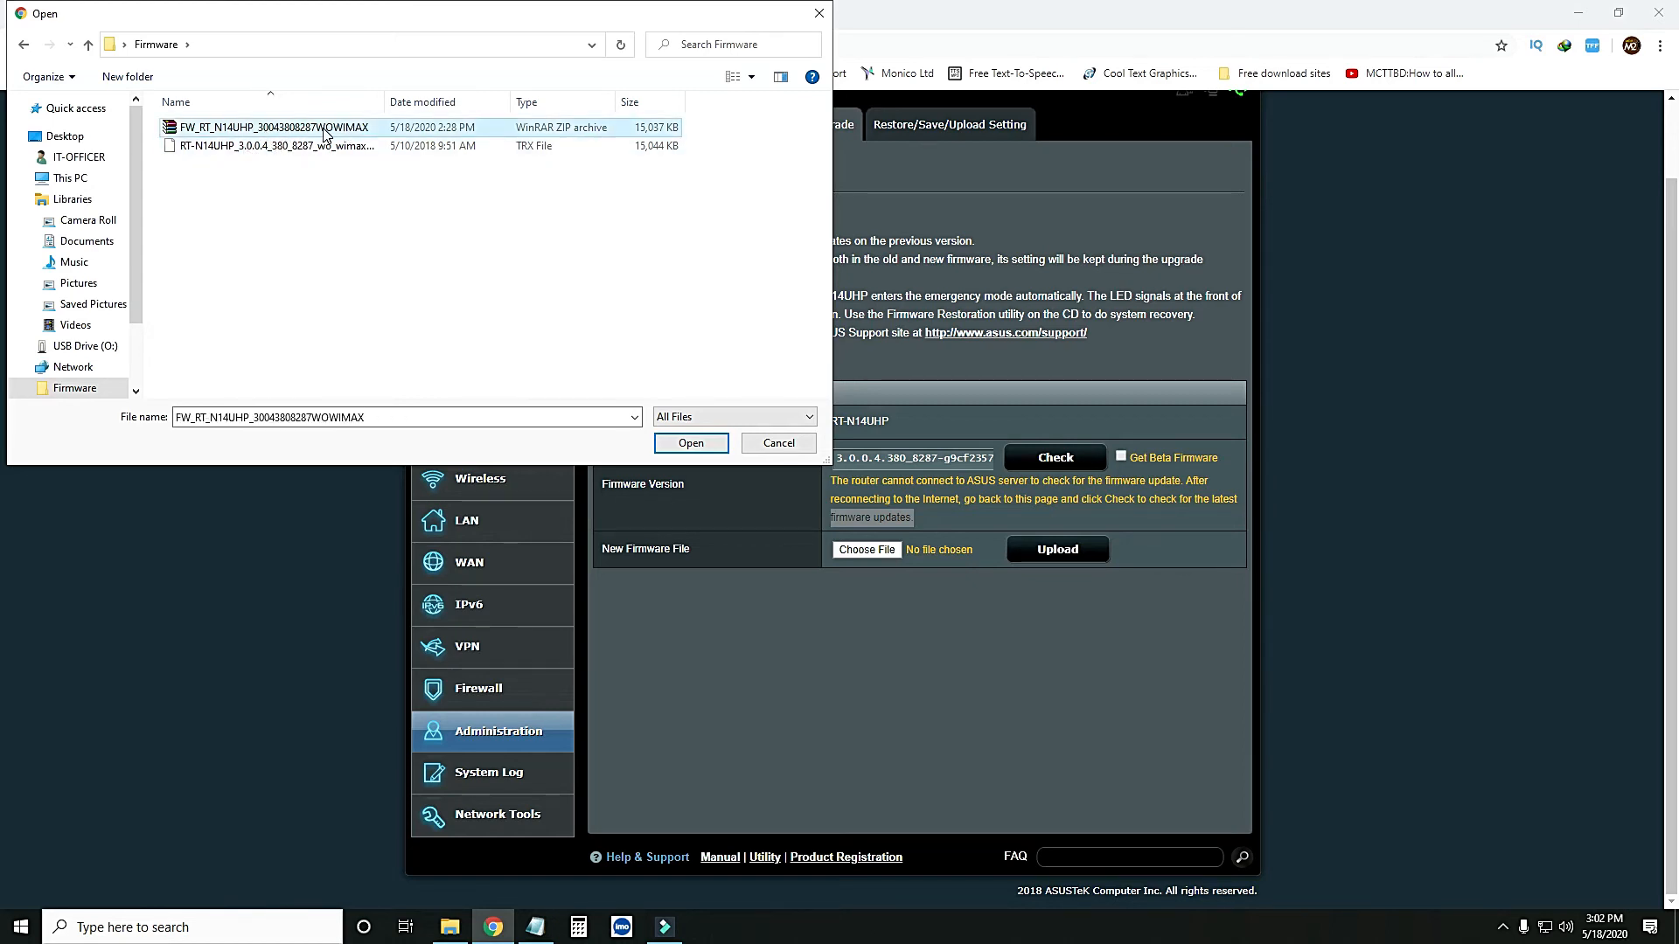
left_click(241, 145)
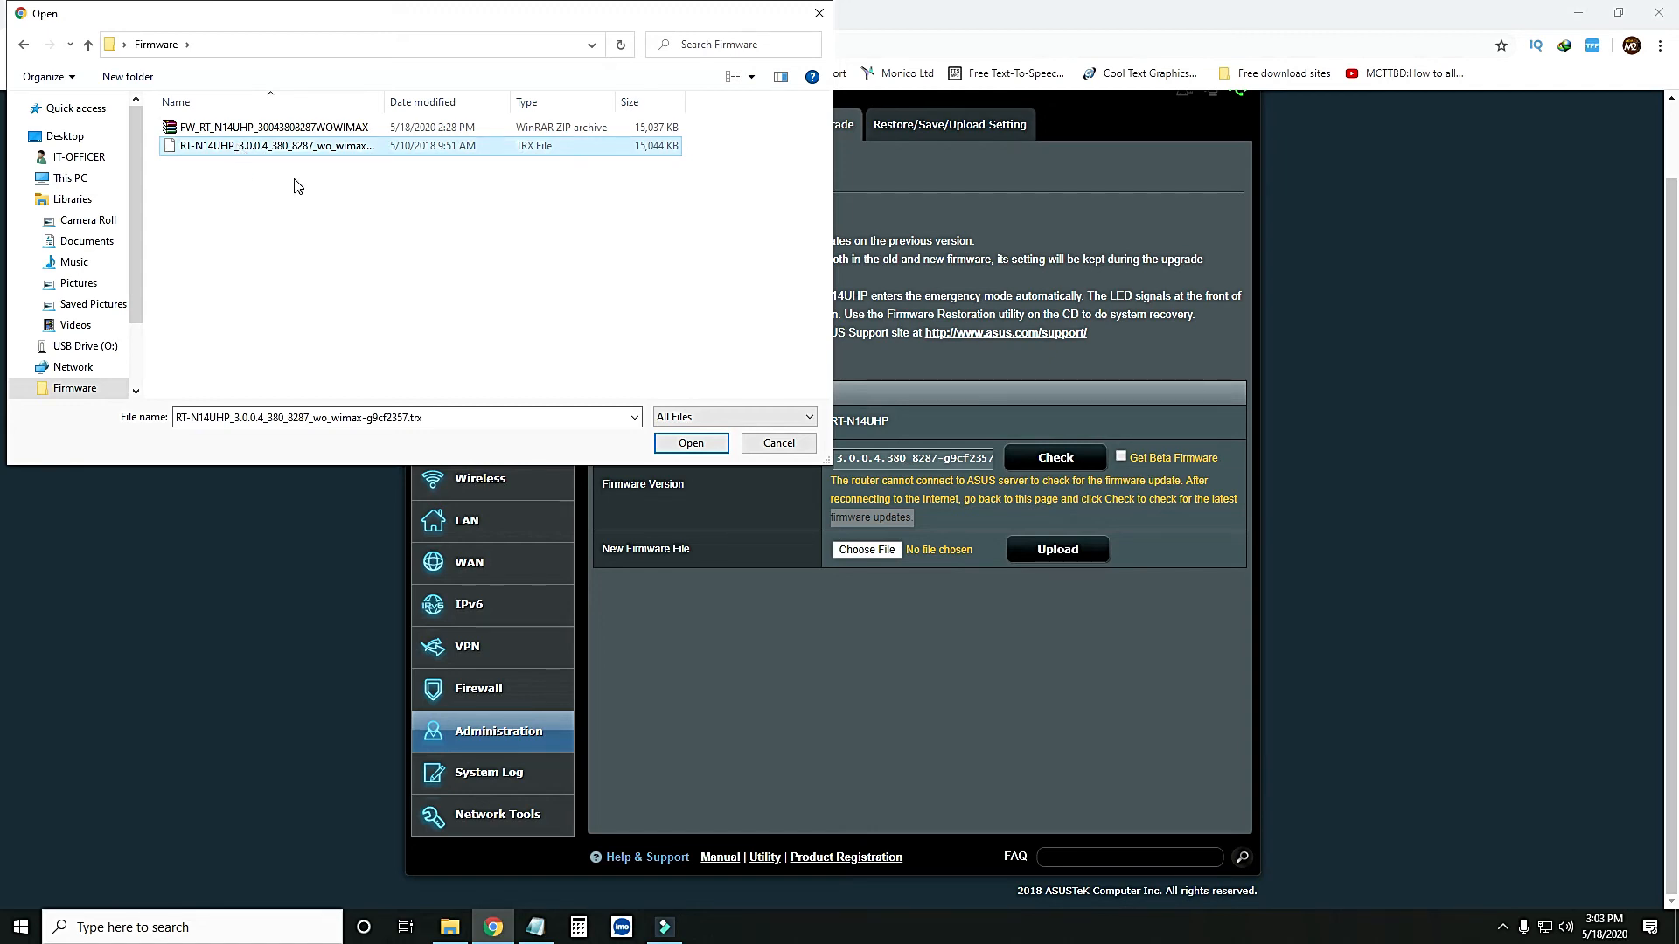
left_click(691, 443)
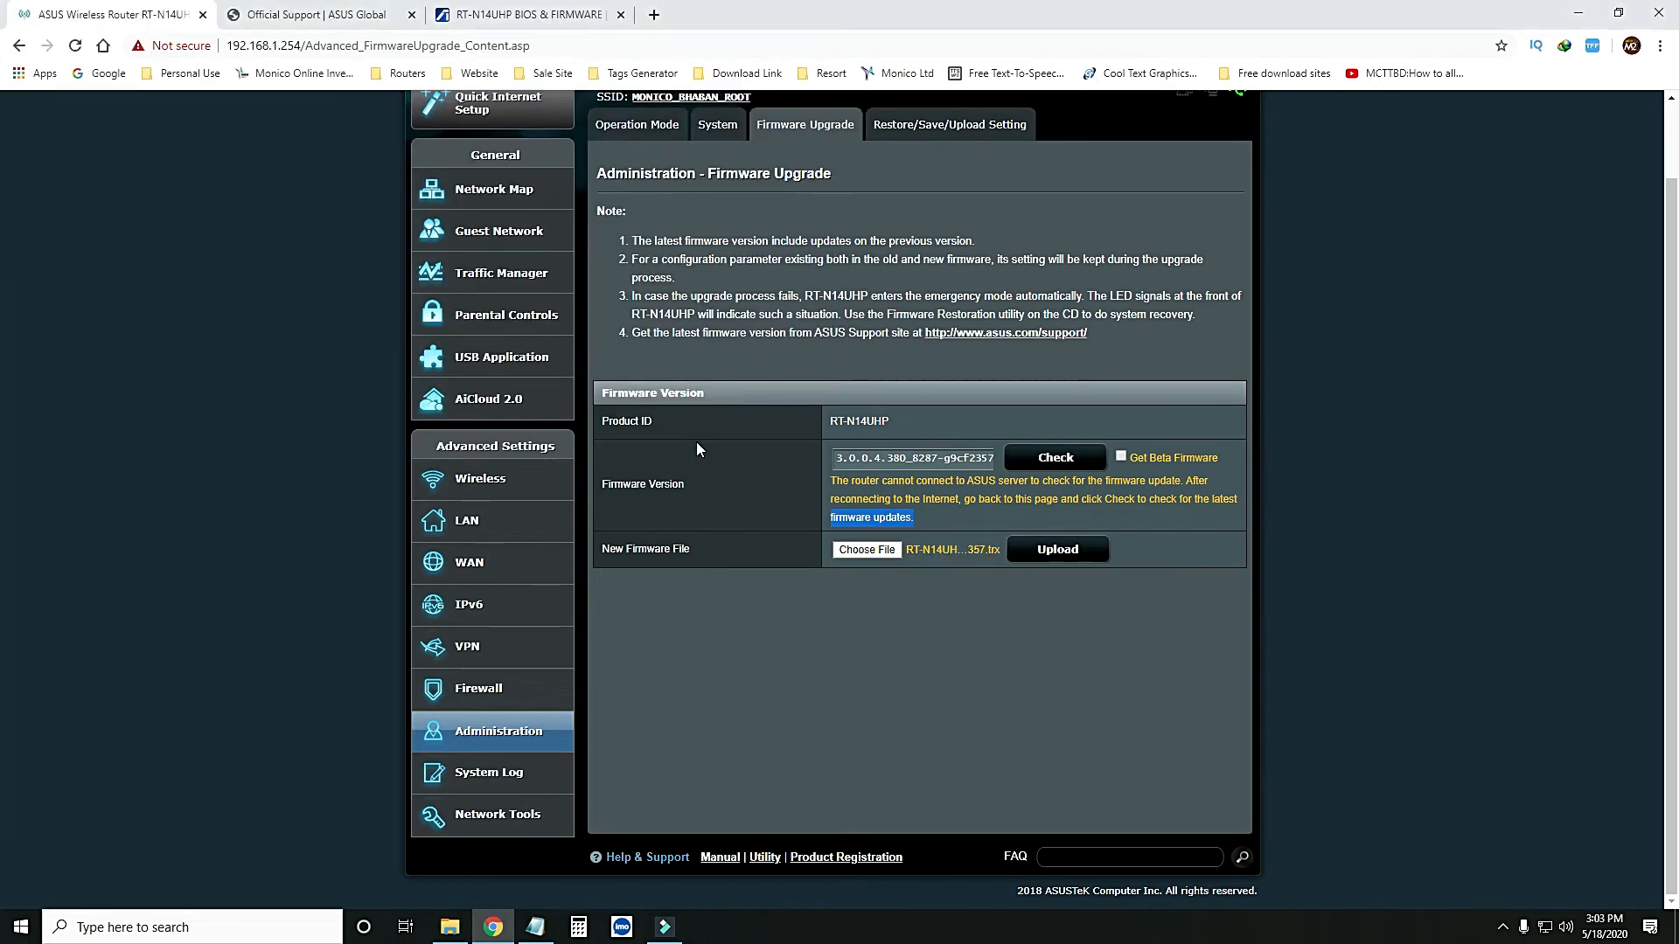
left_click(1058, 551)
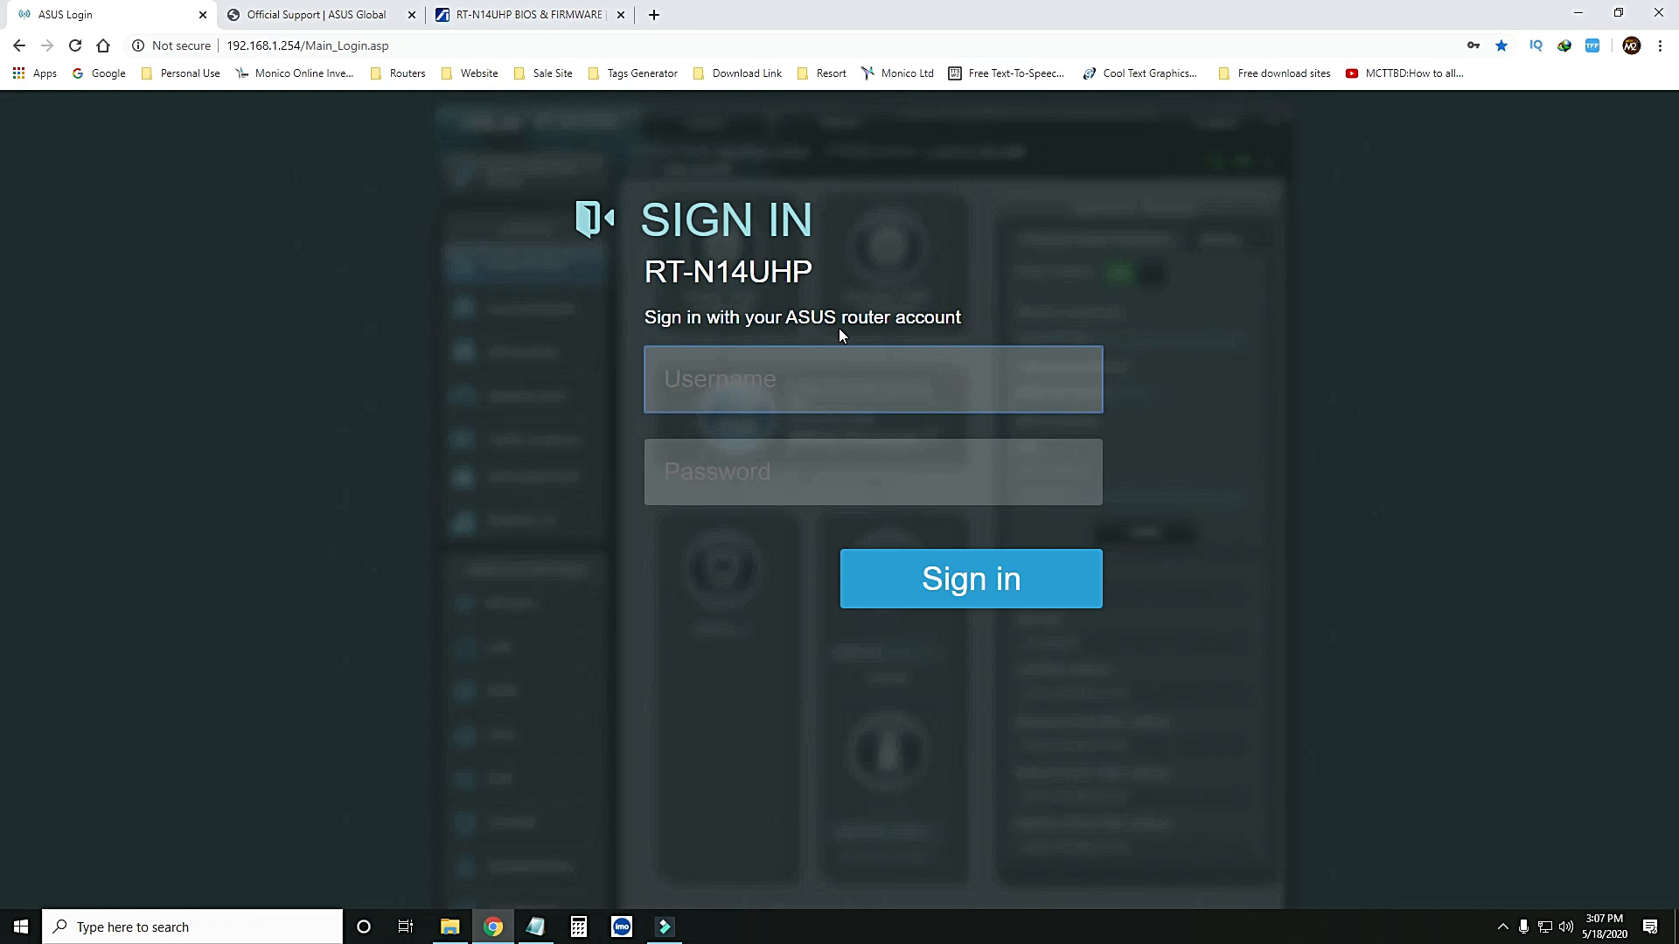
- Sign in to the router again with the saved admin credentials, filling in the username and account password
left_click(684, 408)
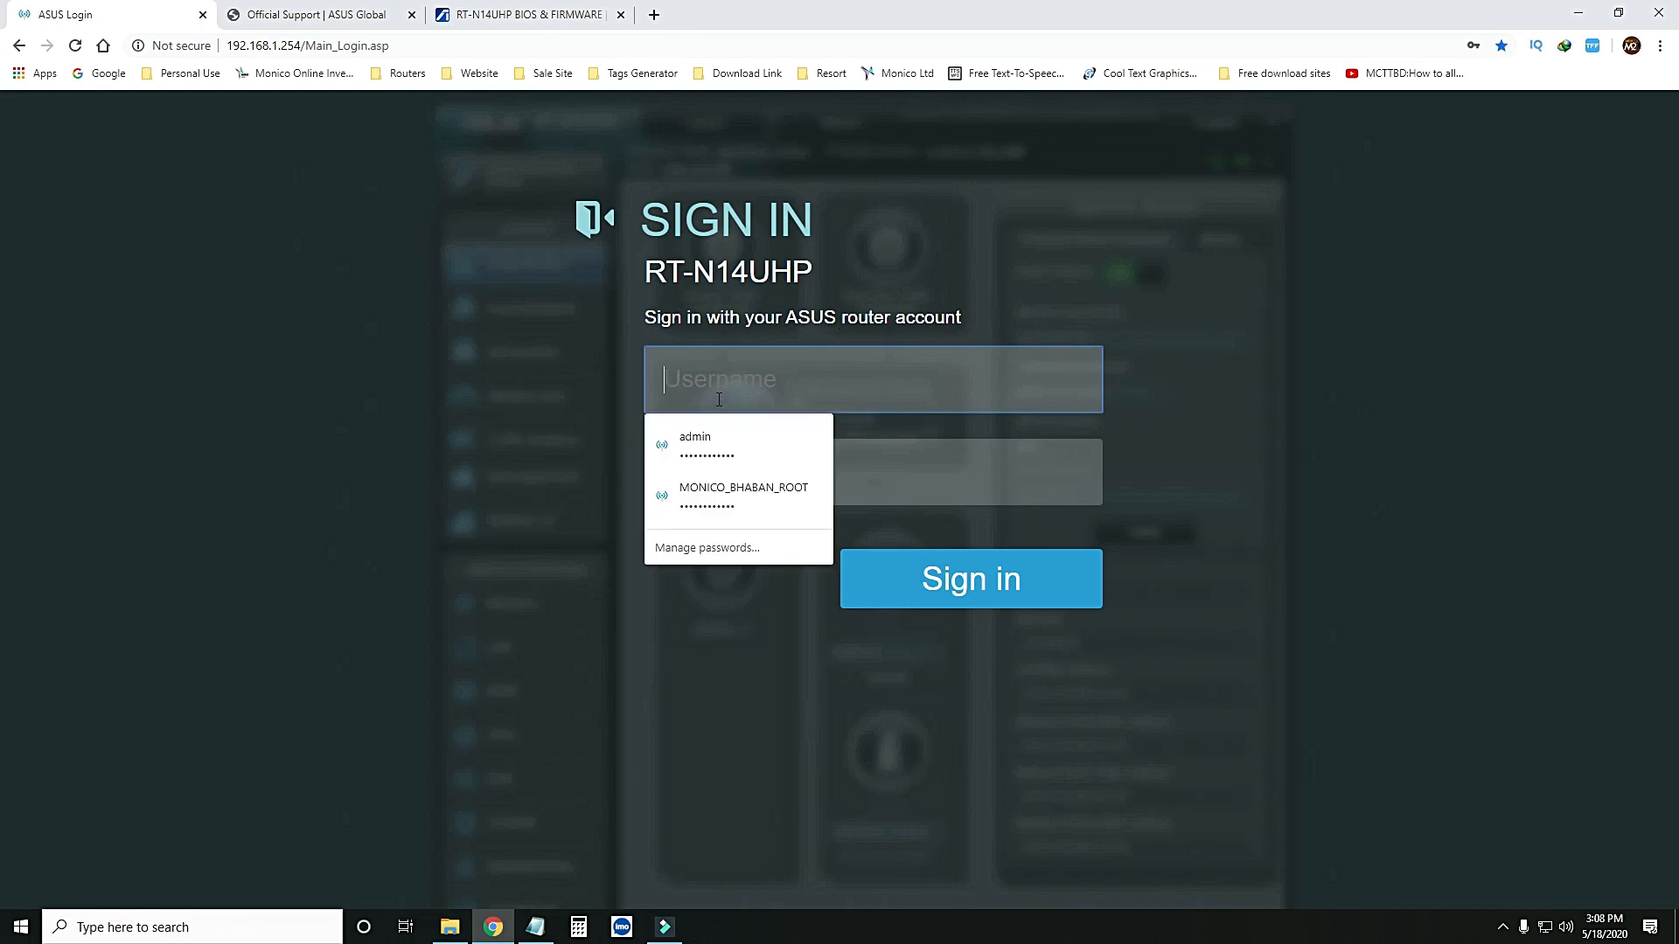
left_click(720, 439)
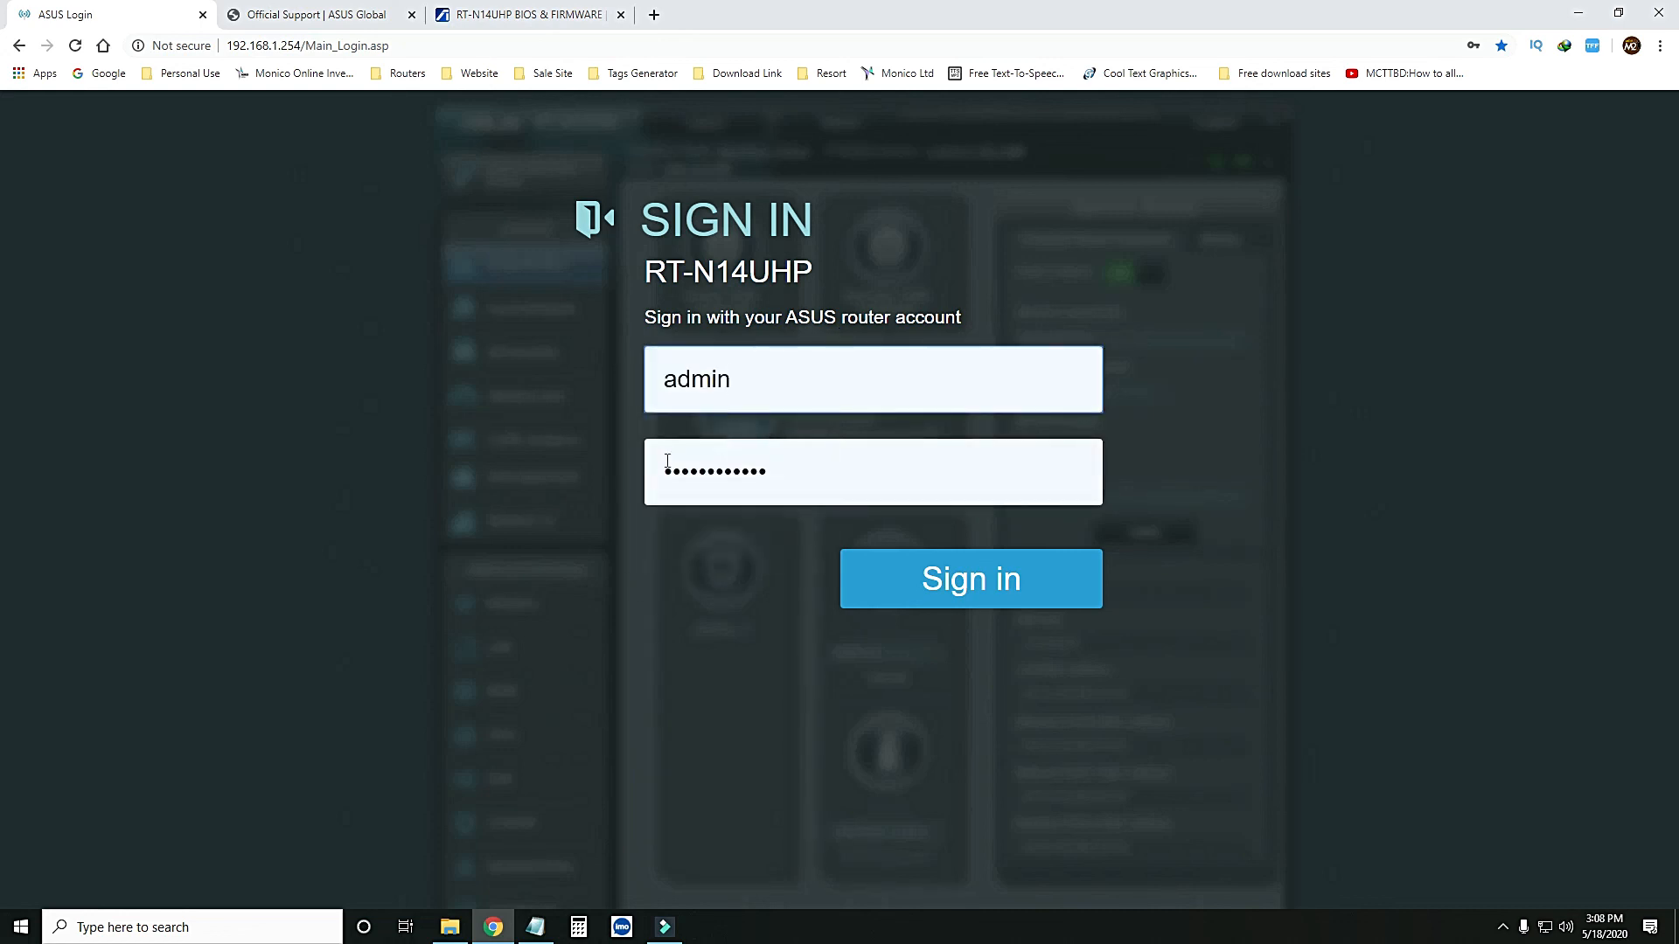
left_click(963, 585)
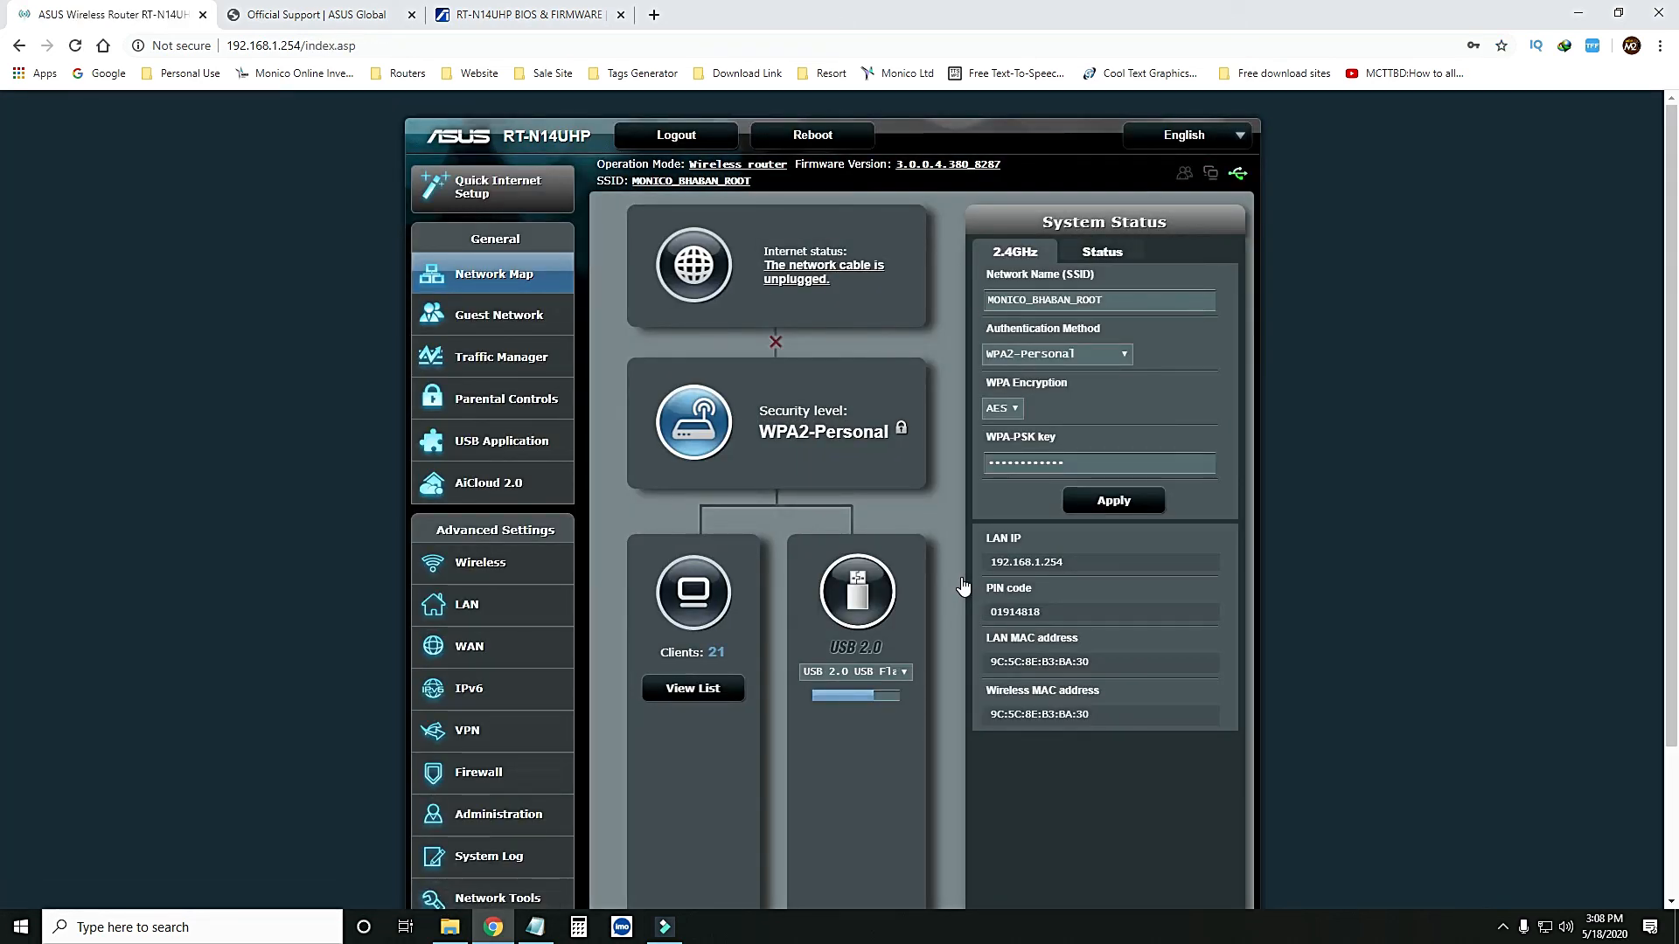
- Review the network map and firmware version link, refresh the System Log's wireless log, and open the DHCP leases
scroll(906, 615, "down", 3)
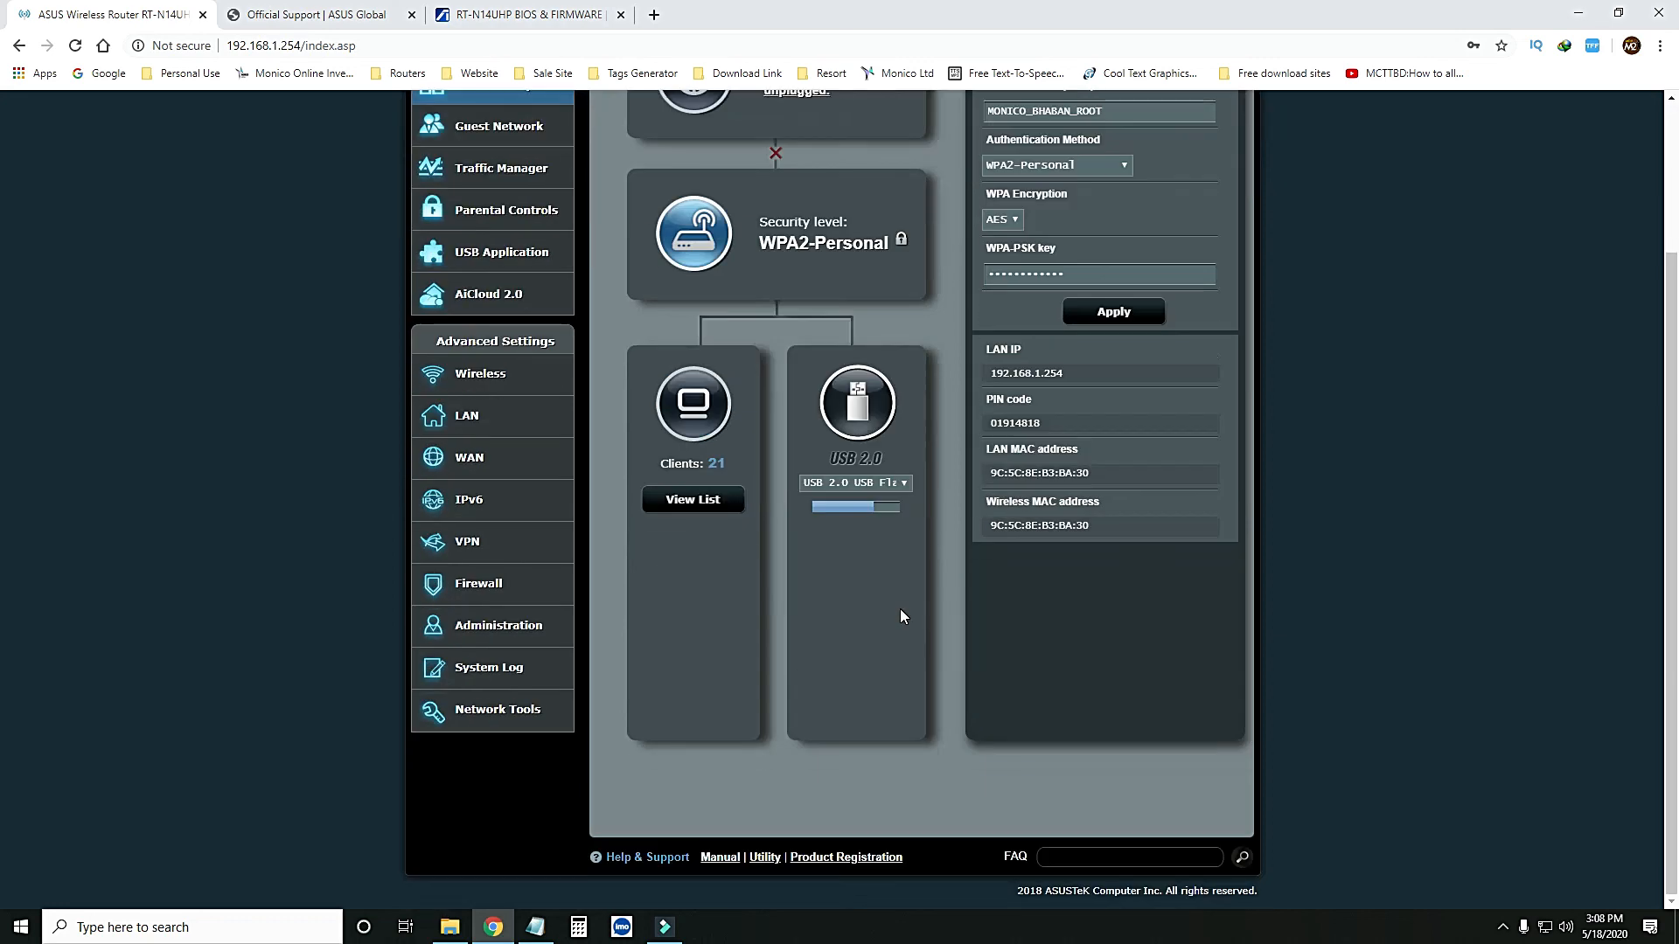
scroll(867, 614, "up", 3)
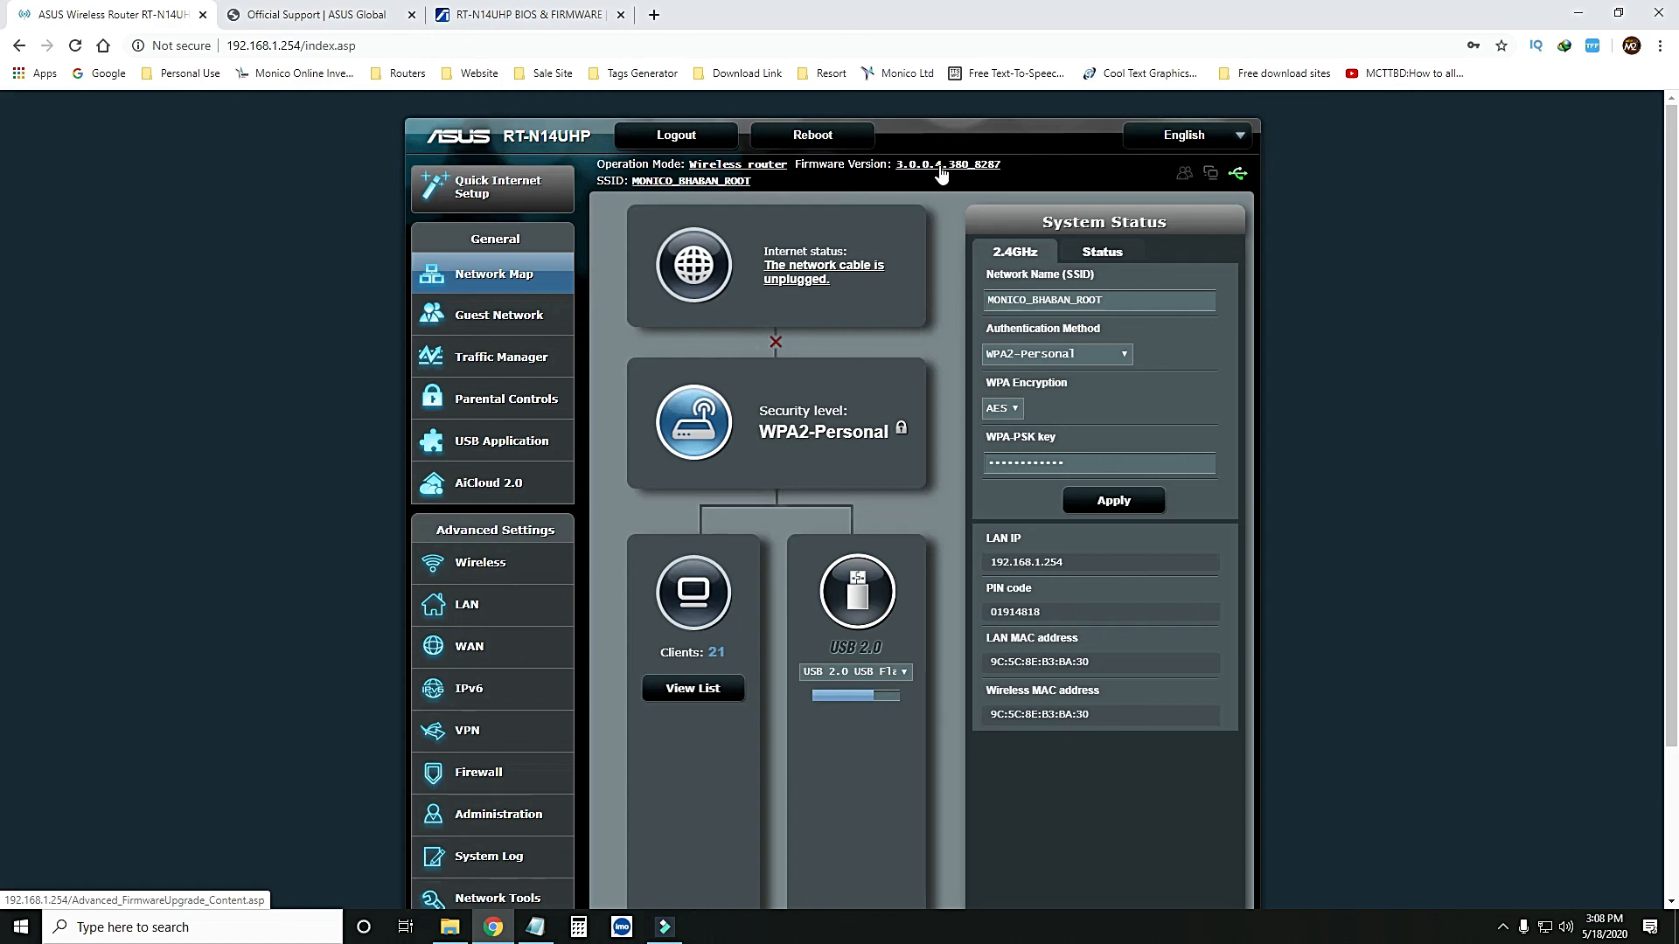
left_click(940, 166)
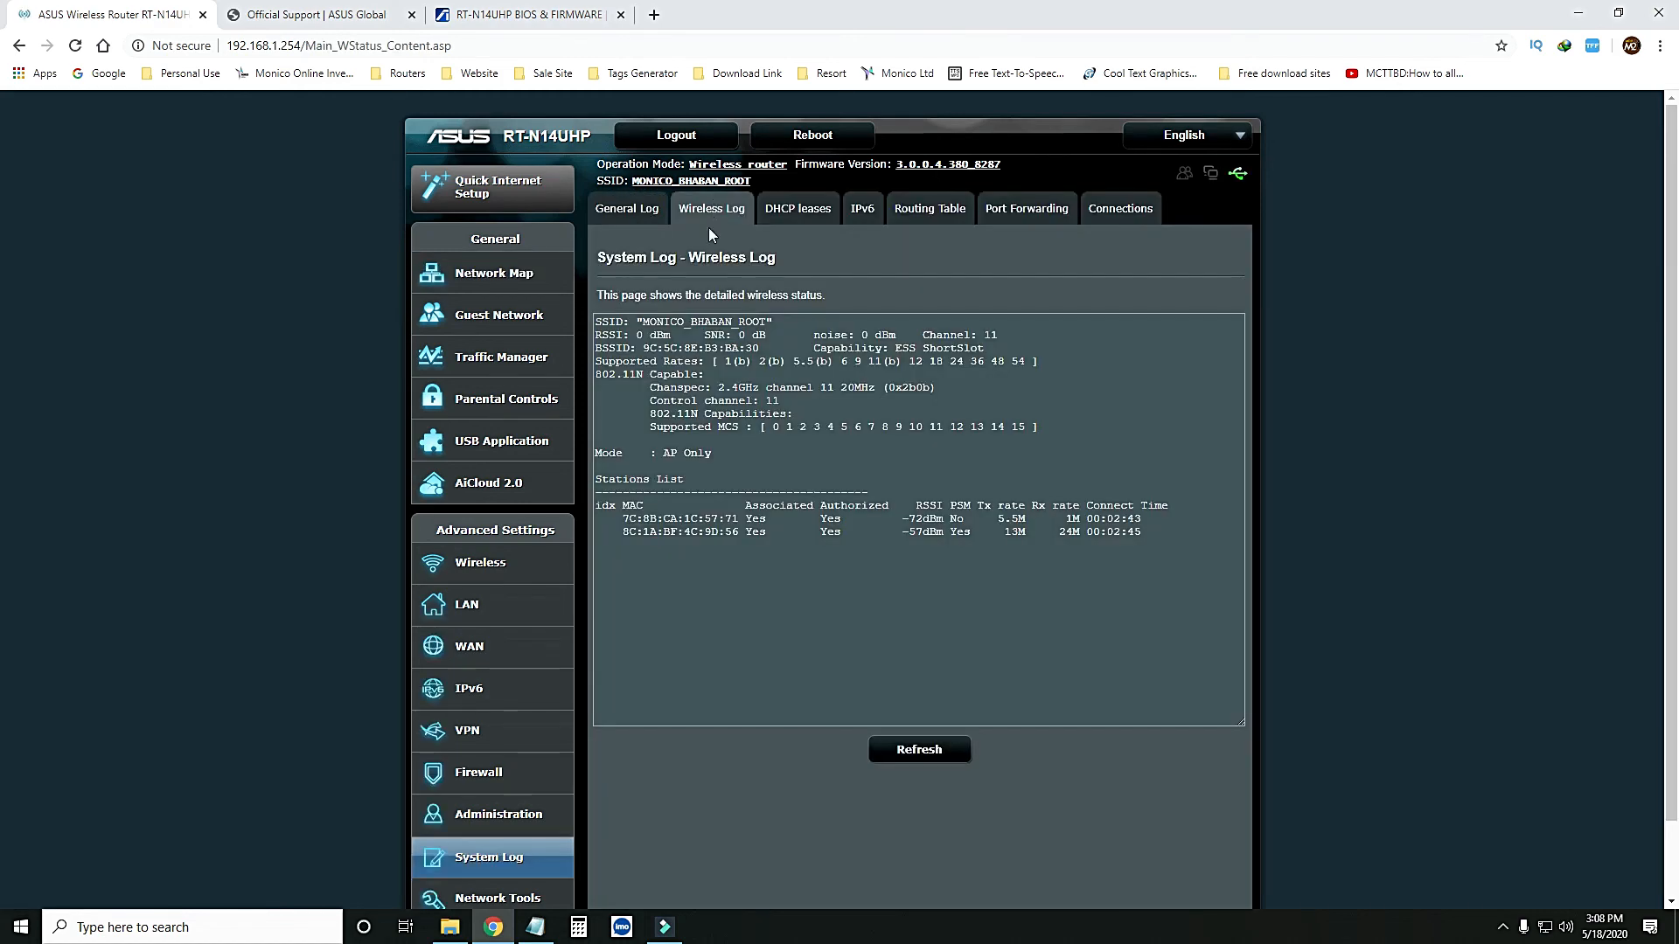
left_click(911, 758)
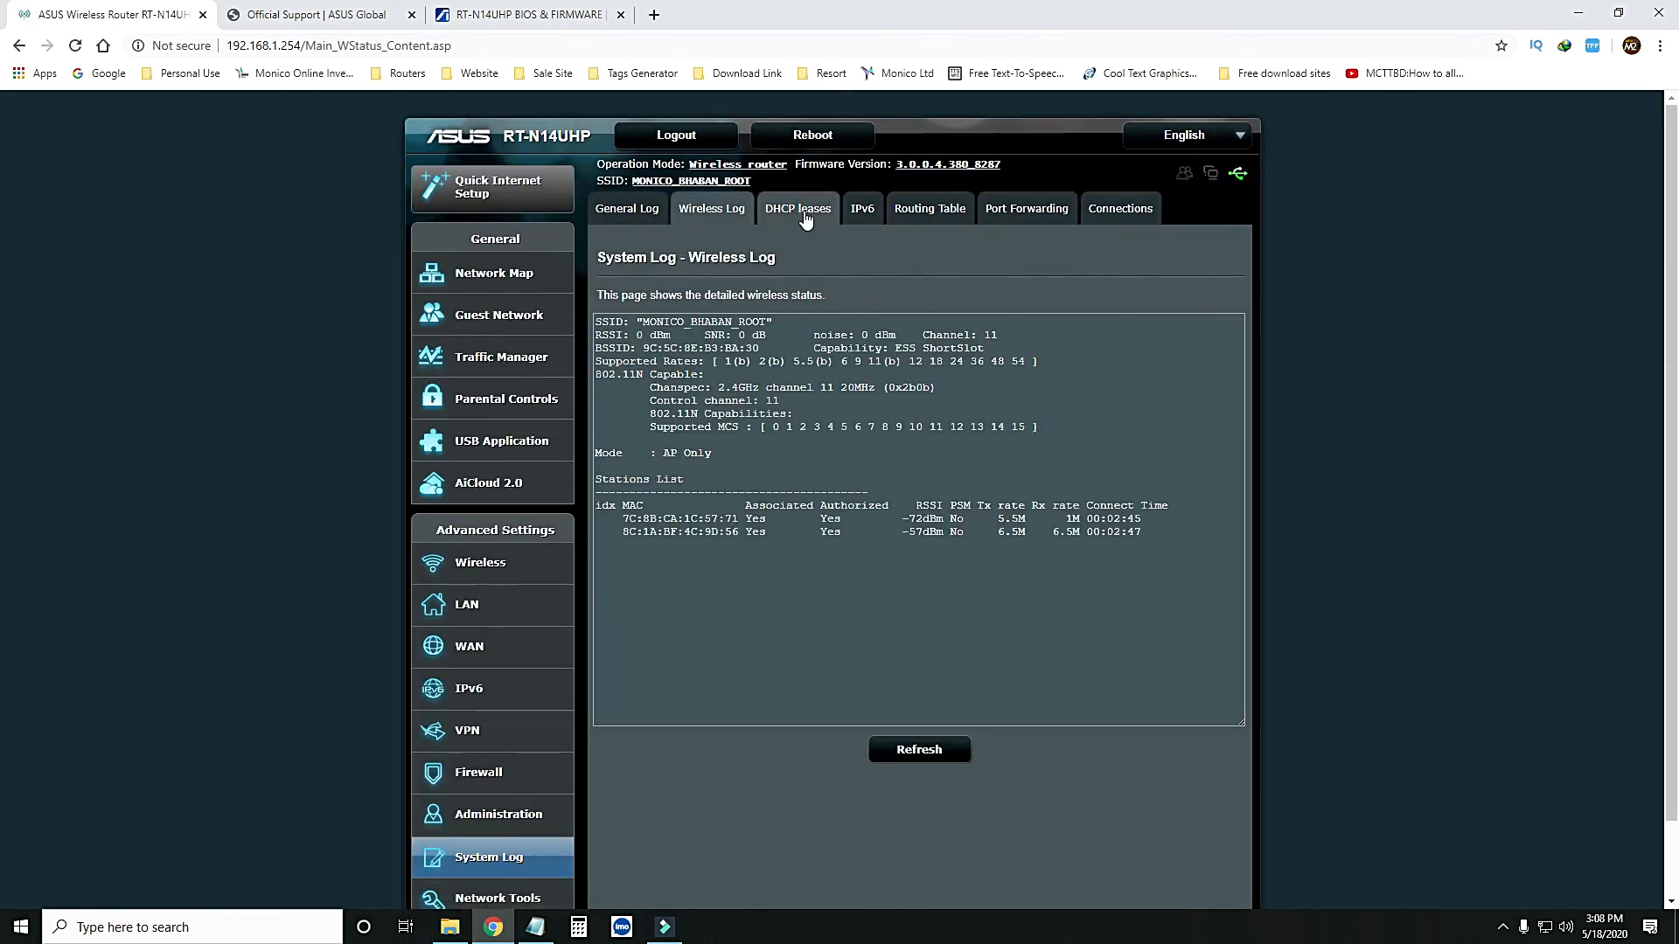
left_click(803, 212)
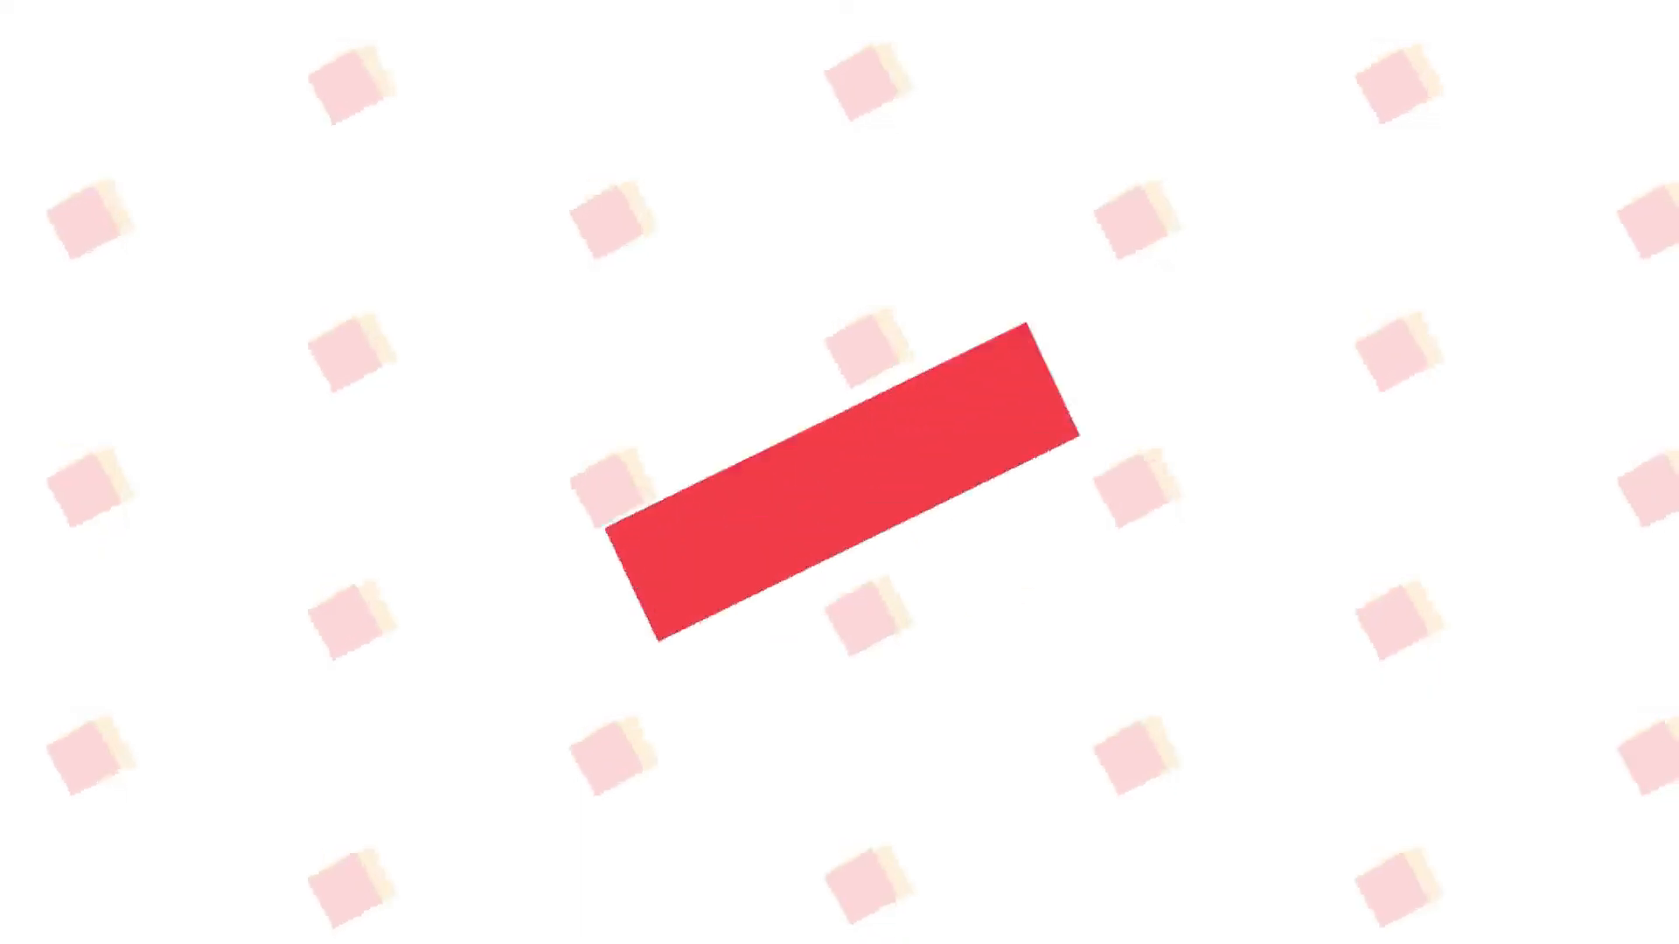